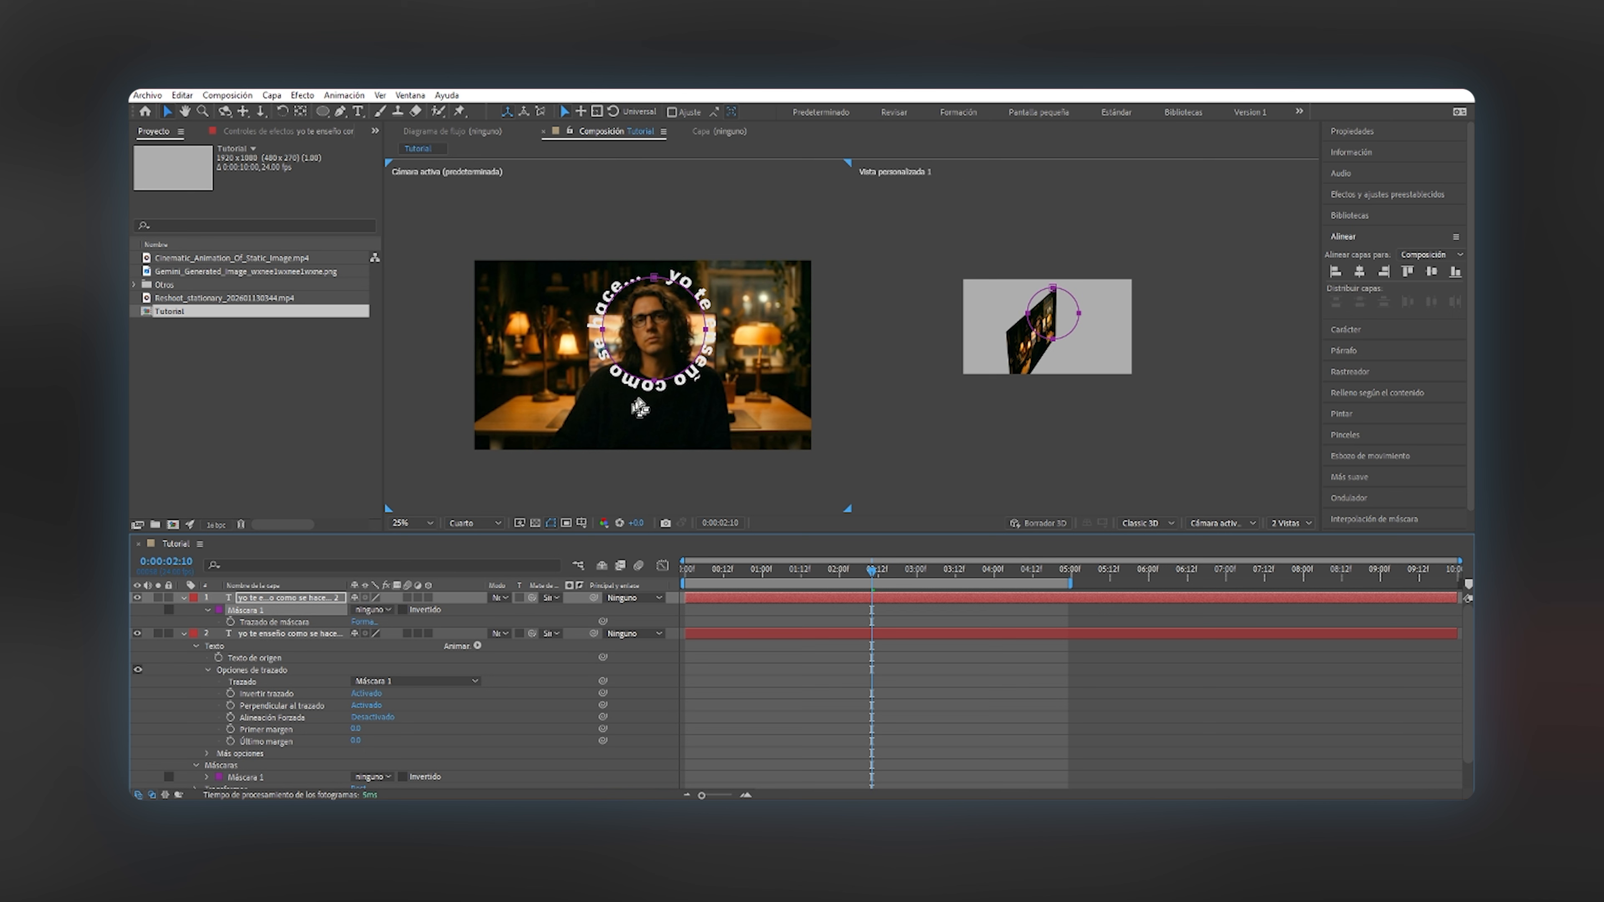
Shrink the circular mask path of the duplicated text layer to a small circle over the man's face.
double_click(655, 381)
left_click_drag(603, 381, 644, 347)
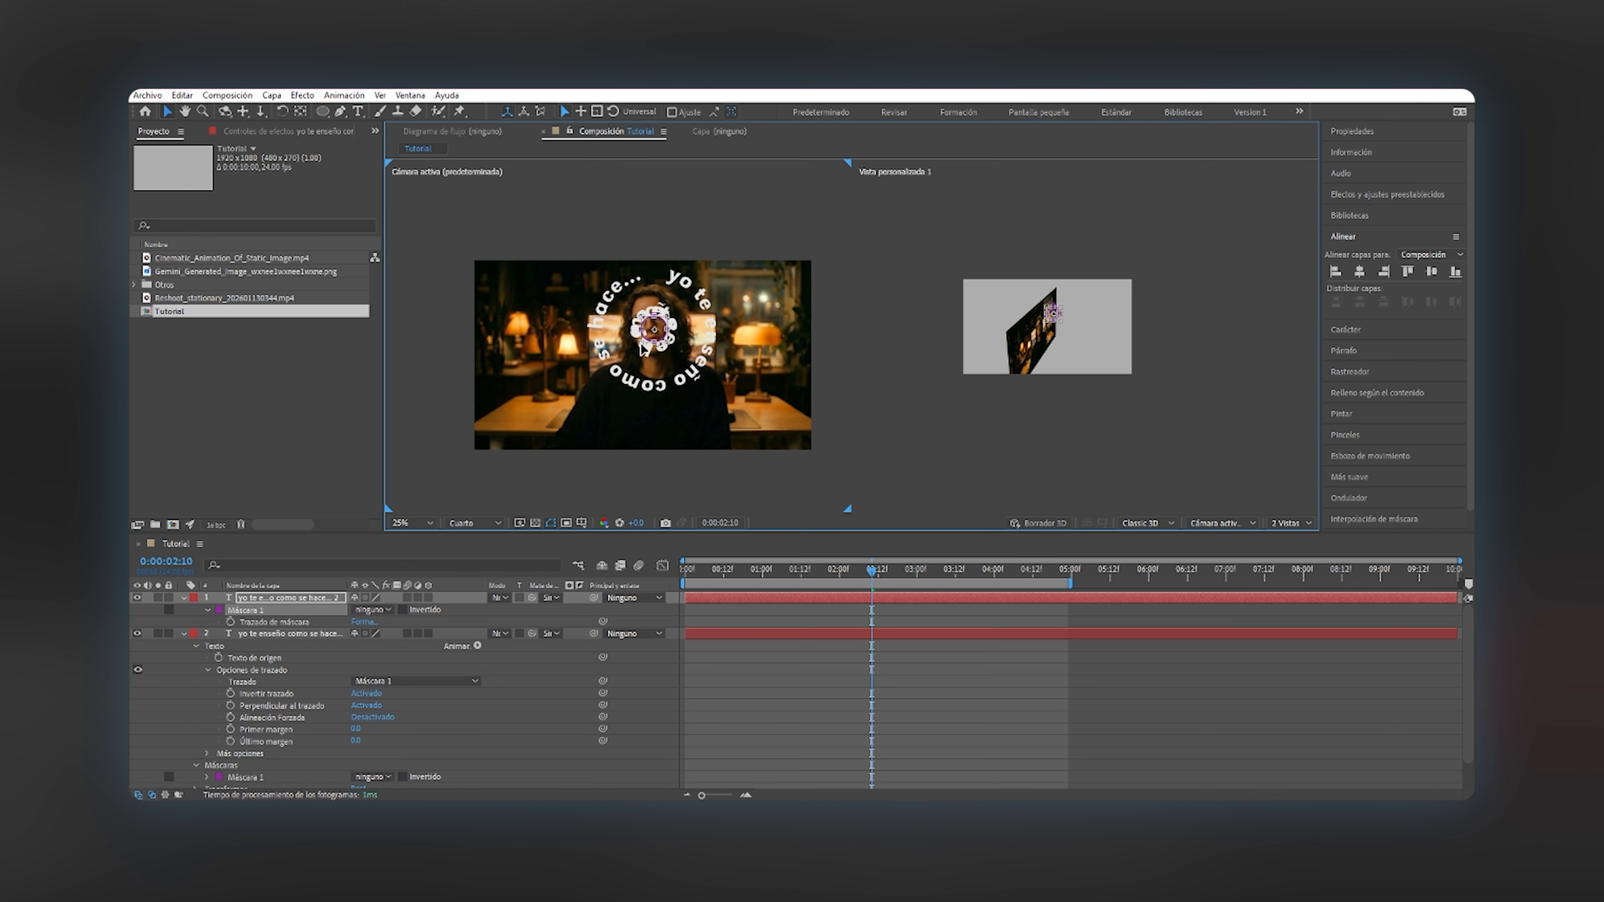
Create a null object, enable keyframing on its Position and return the current time to 0:00:00:00.
right_click(284, 704)
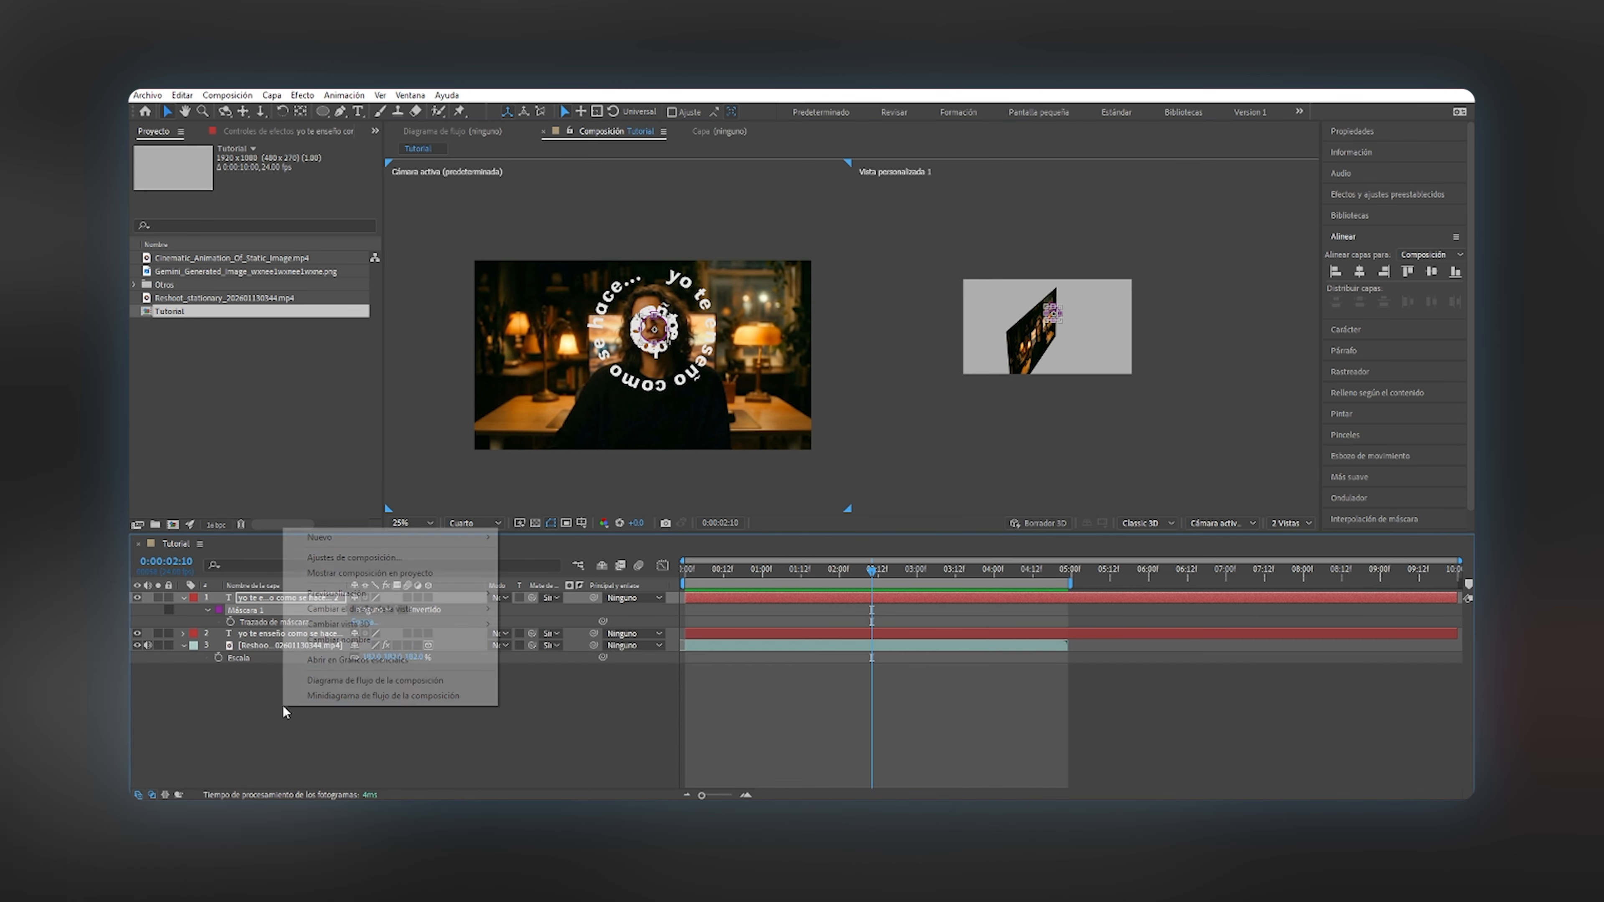
mouse_move(354, 539)
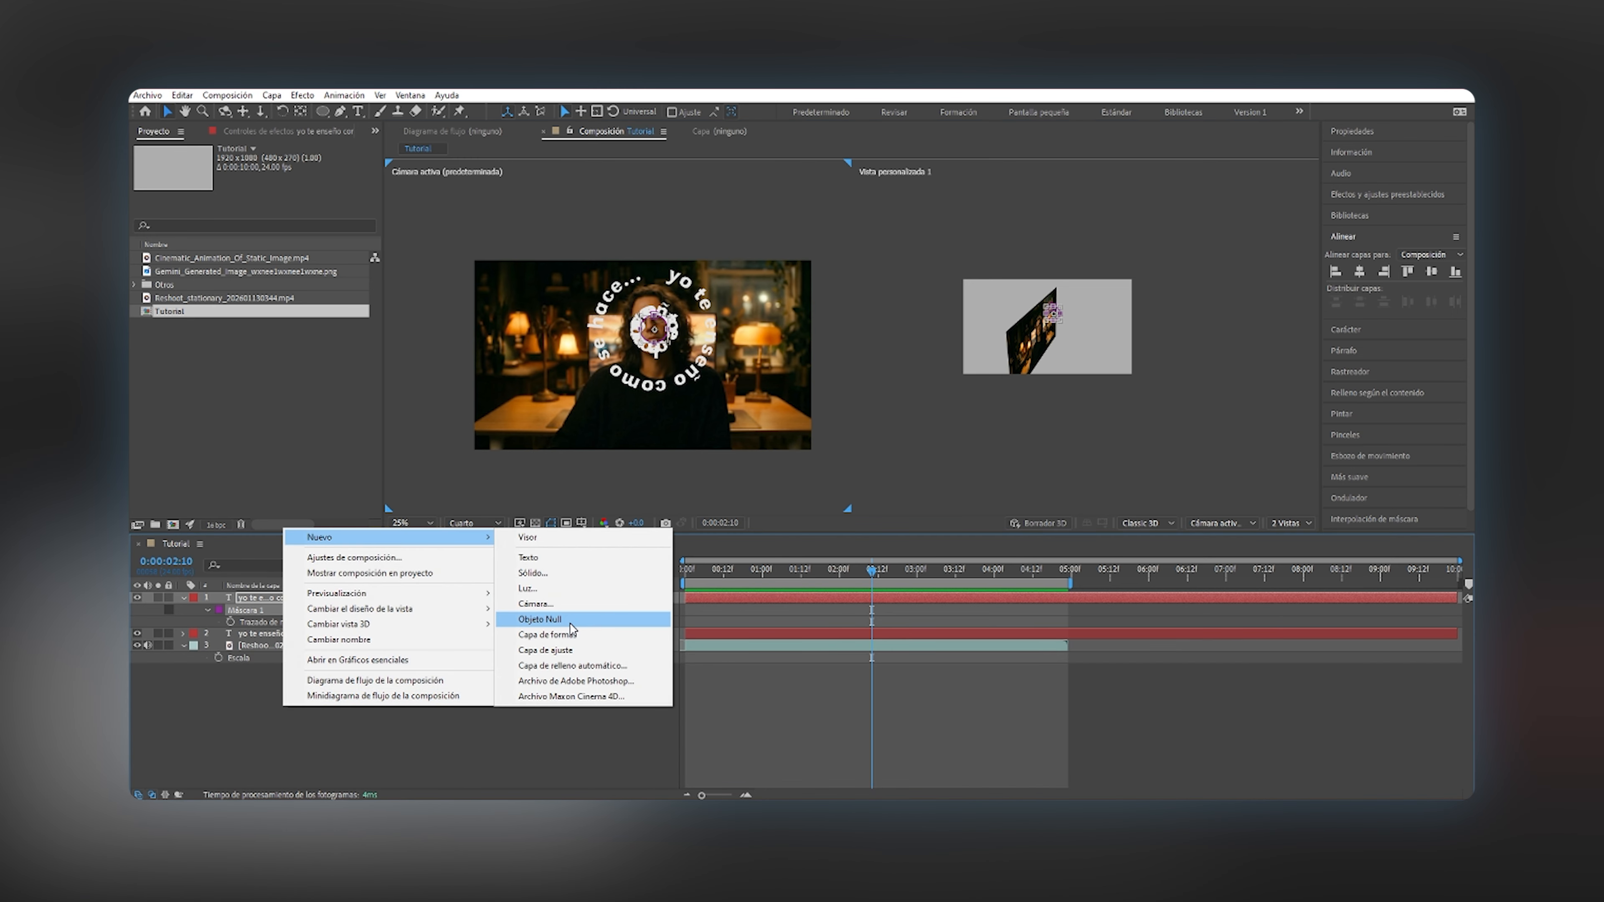
left_click(540, 619)
key("p")
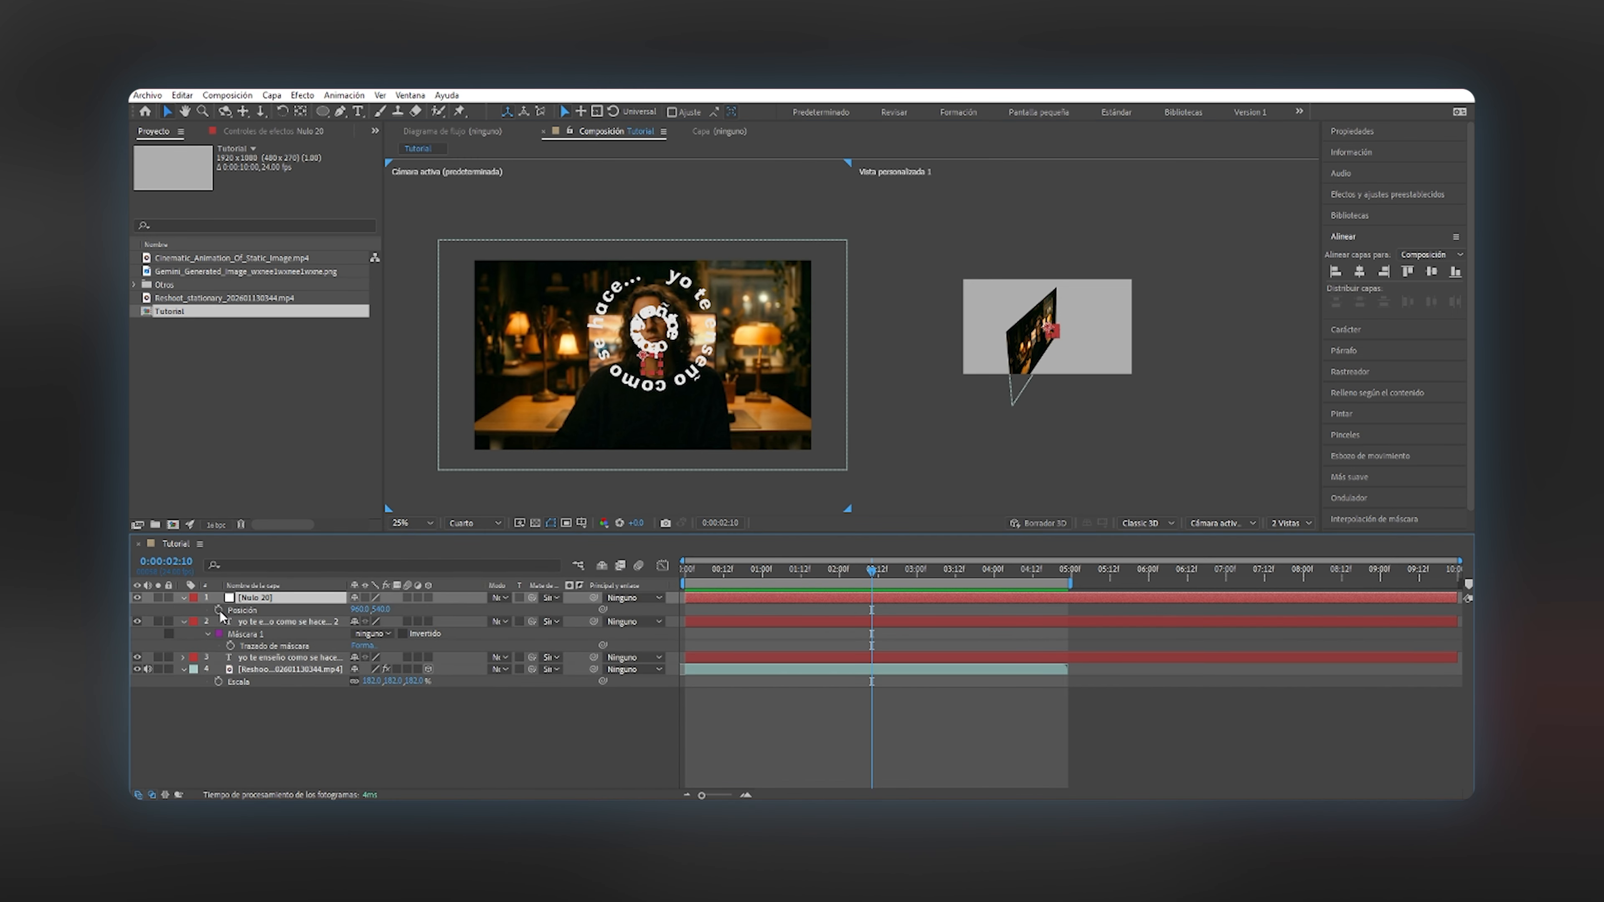
left_click(218, 610)
left_click_drag(871, 610, 673, 575)
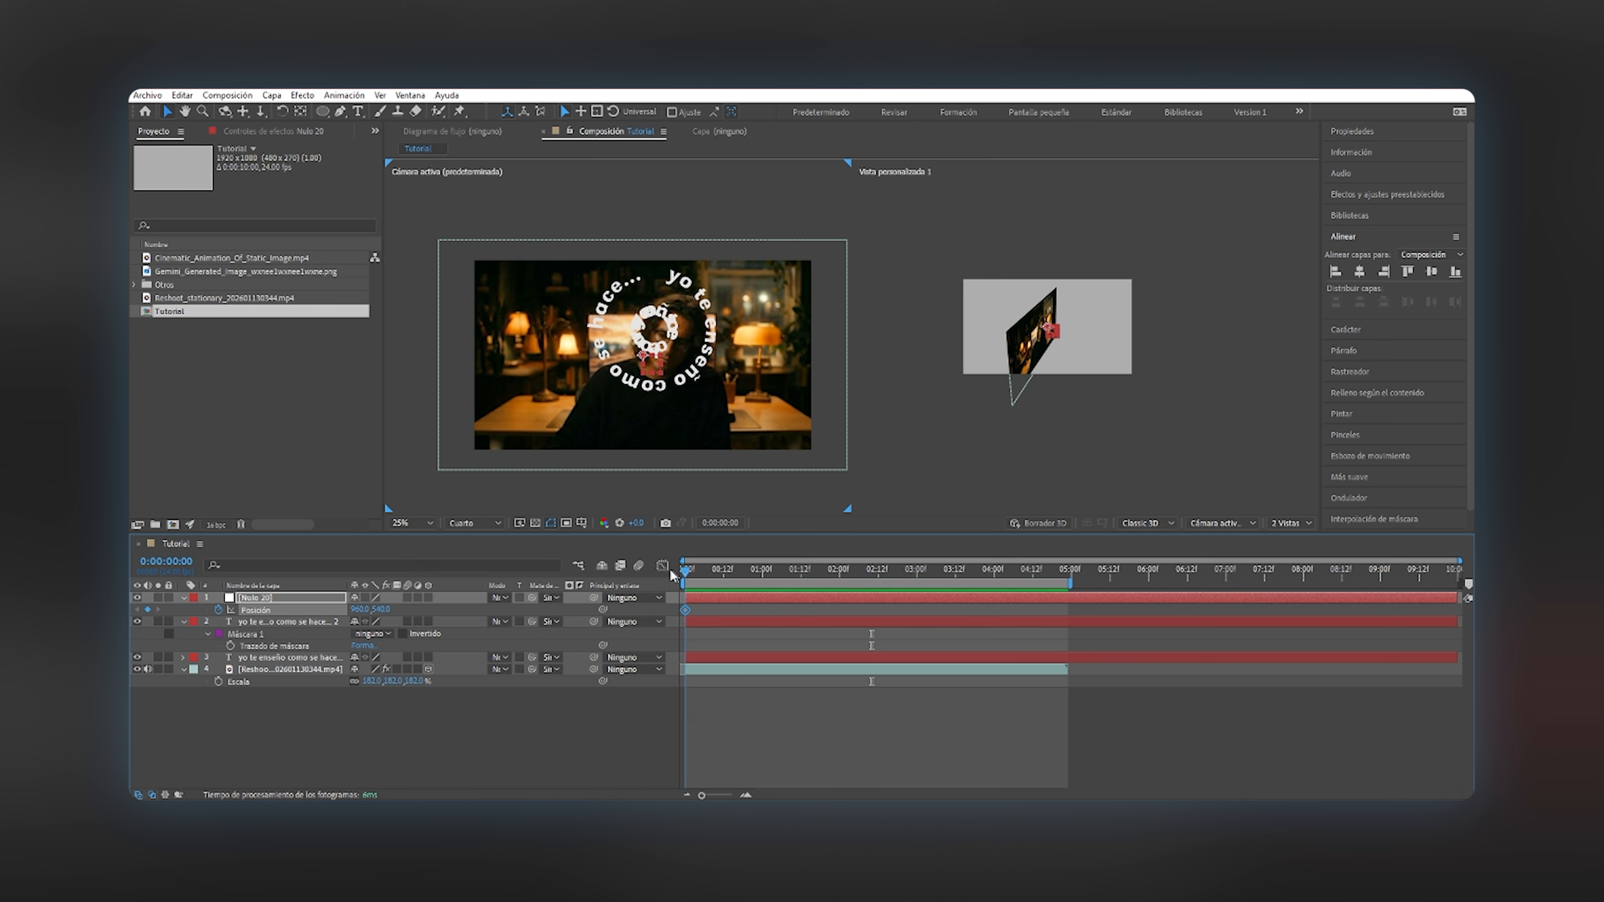
Copy the duplicated text layer's mask path into the null's Position as keyframes from the start, and delete that duplicate layer.
left_click(253, 623)
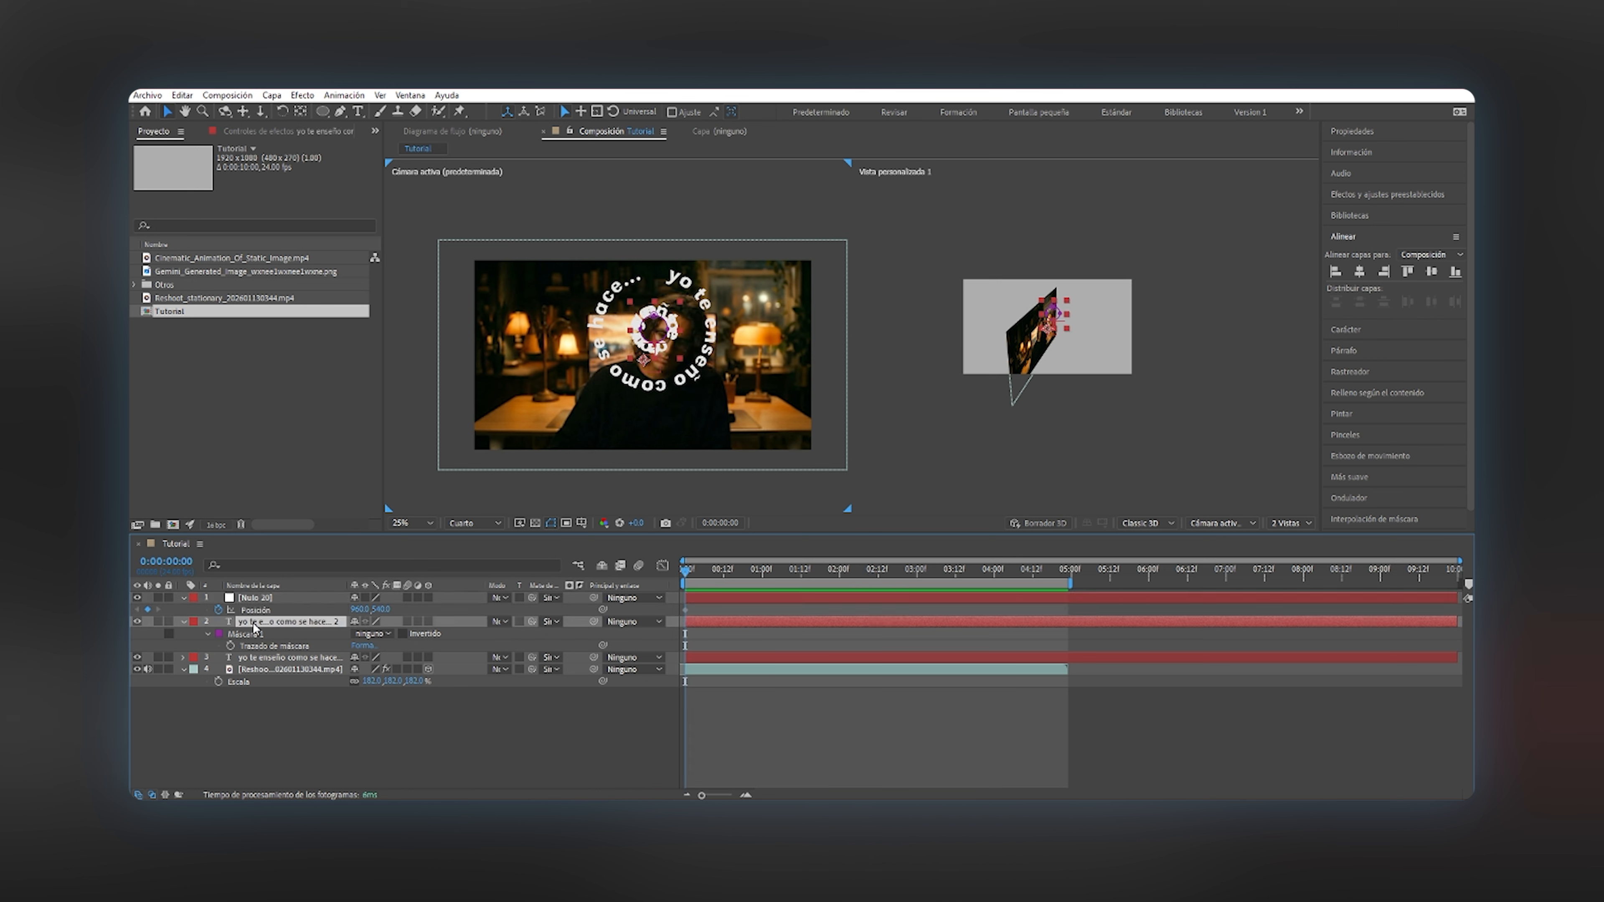
left_click(230, 645)
left_click(730, 649)
left_click_drag(724, 643, 678, 635)
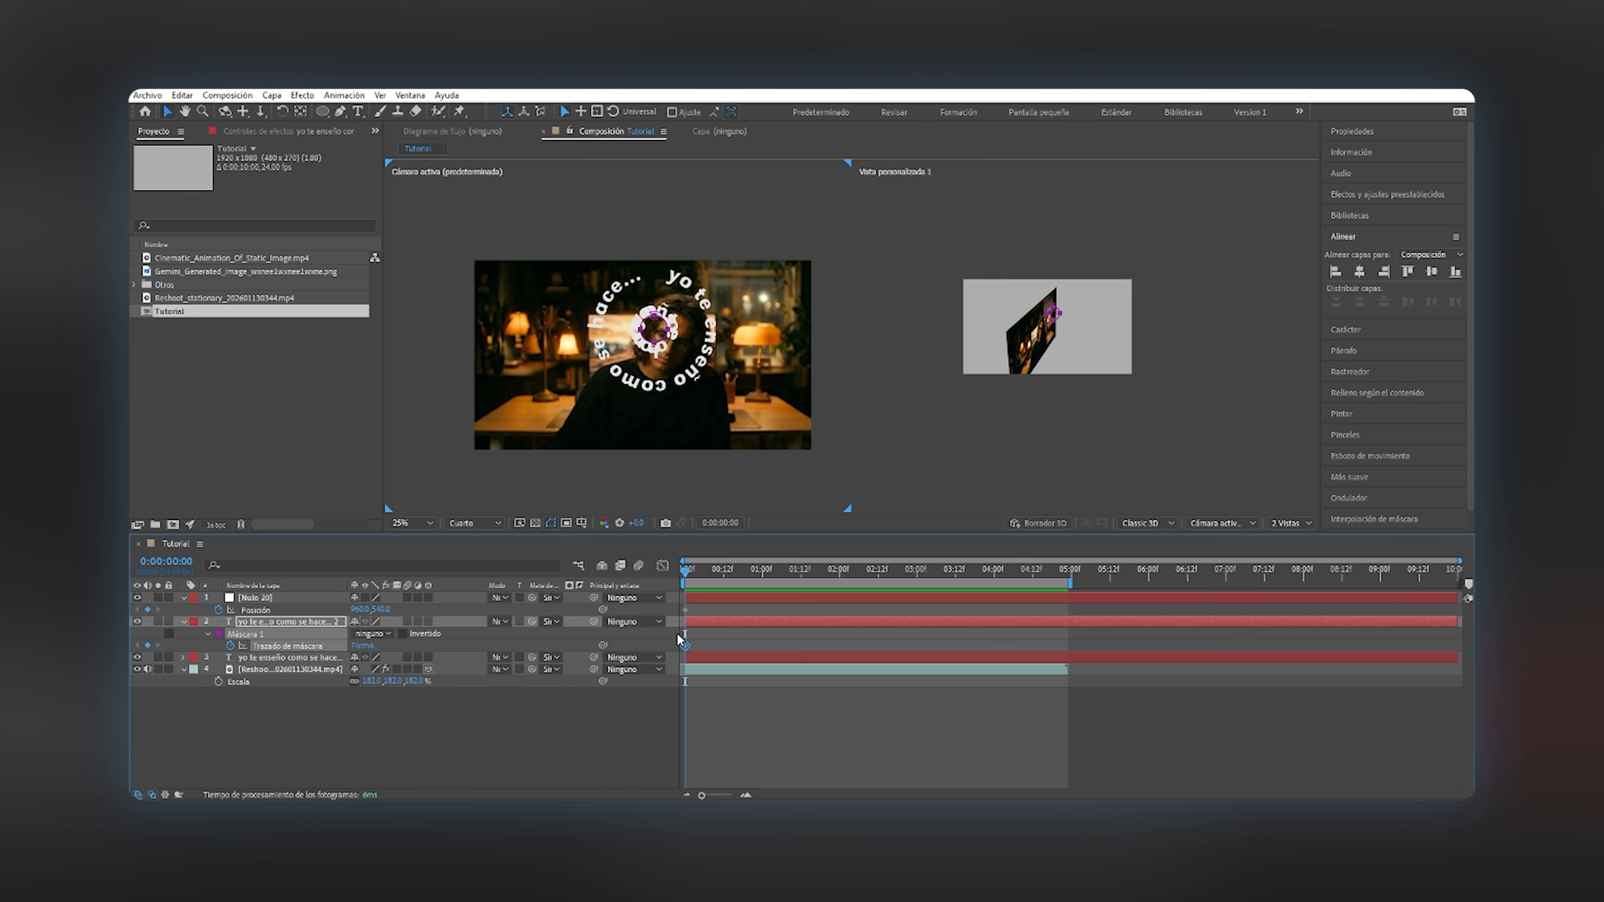
left_click(694, 612)
key("ctrl+v")
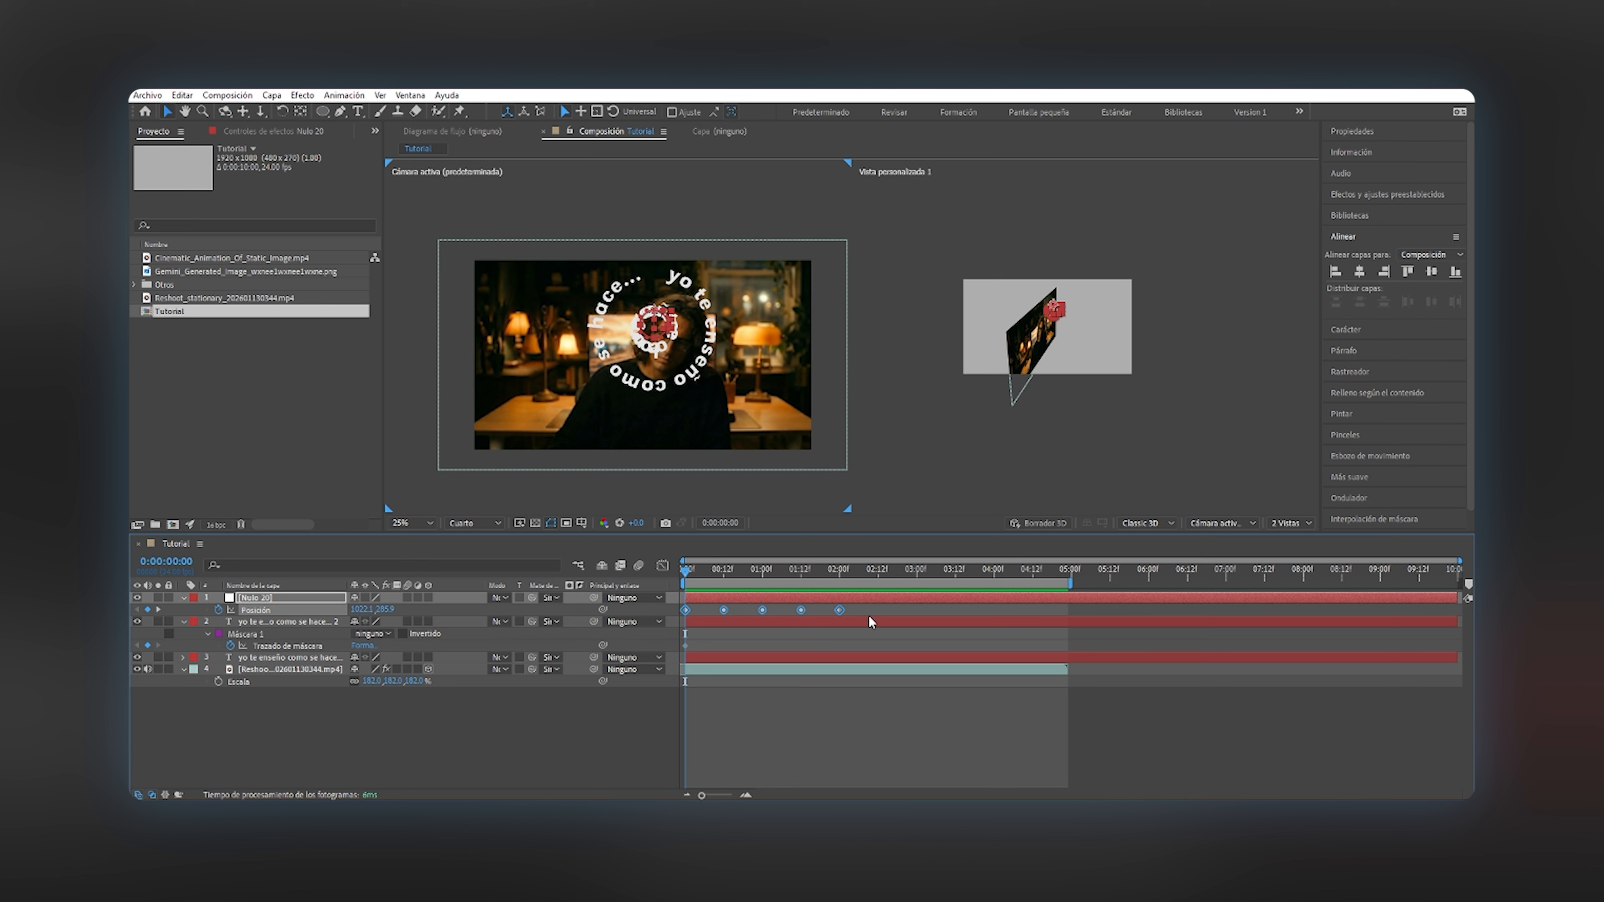
left_click(254, 623)
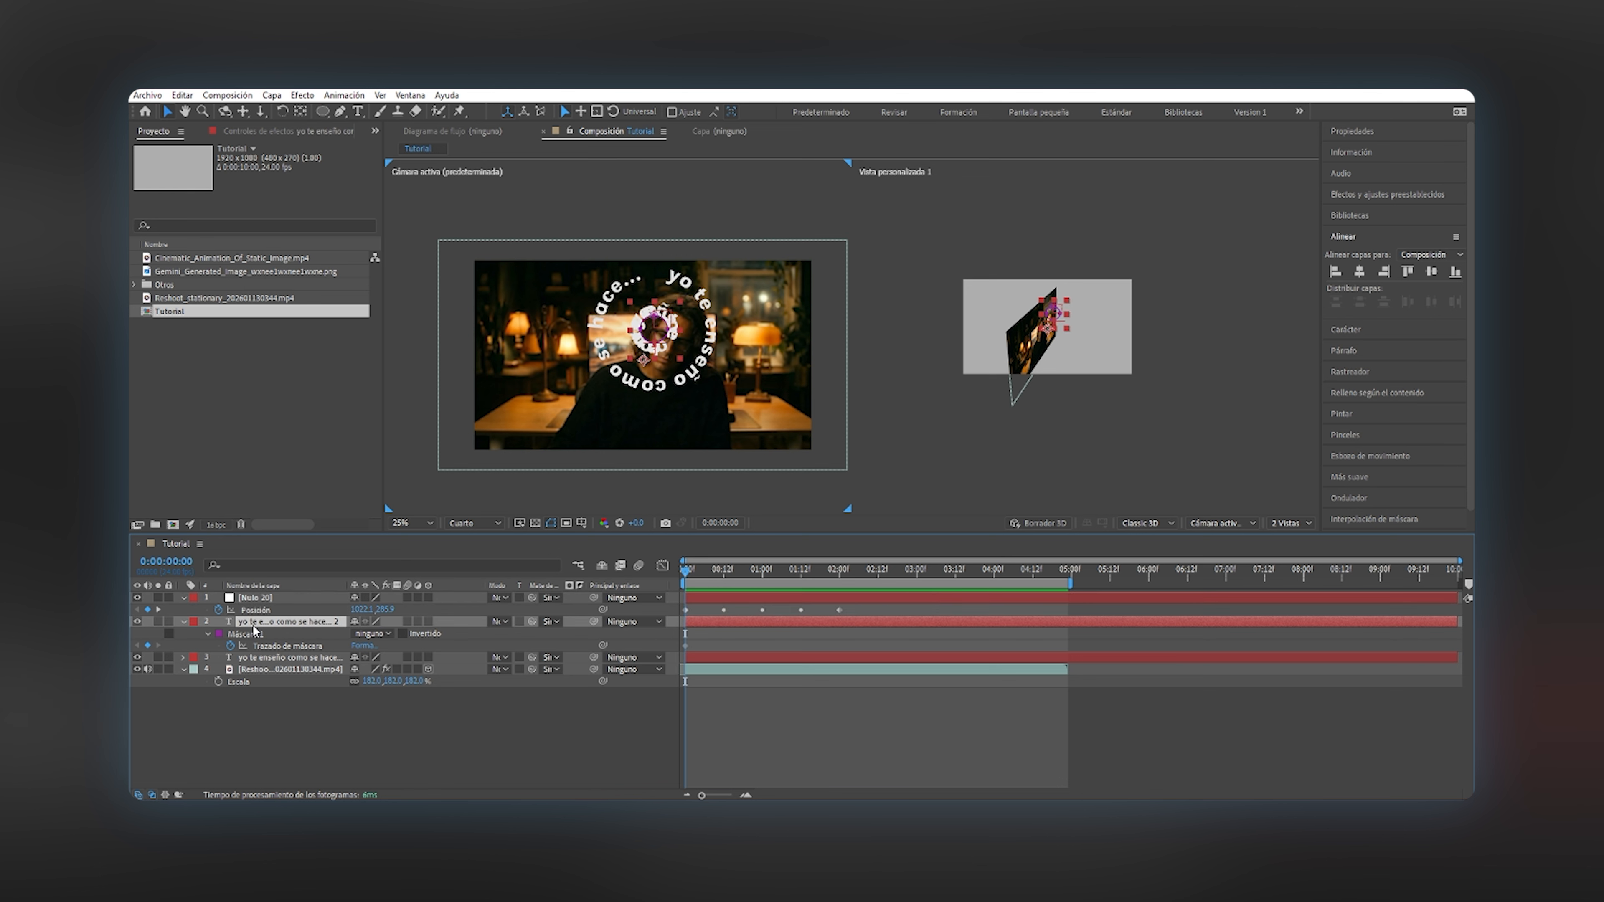
key("Delete")
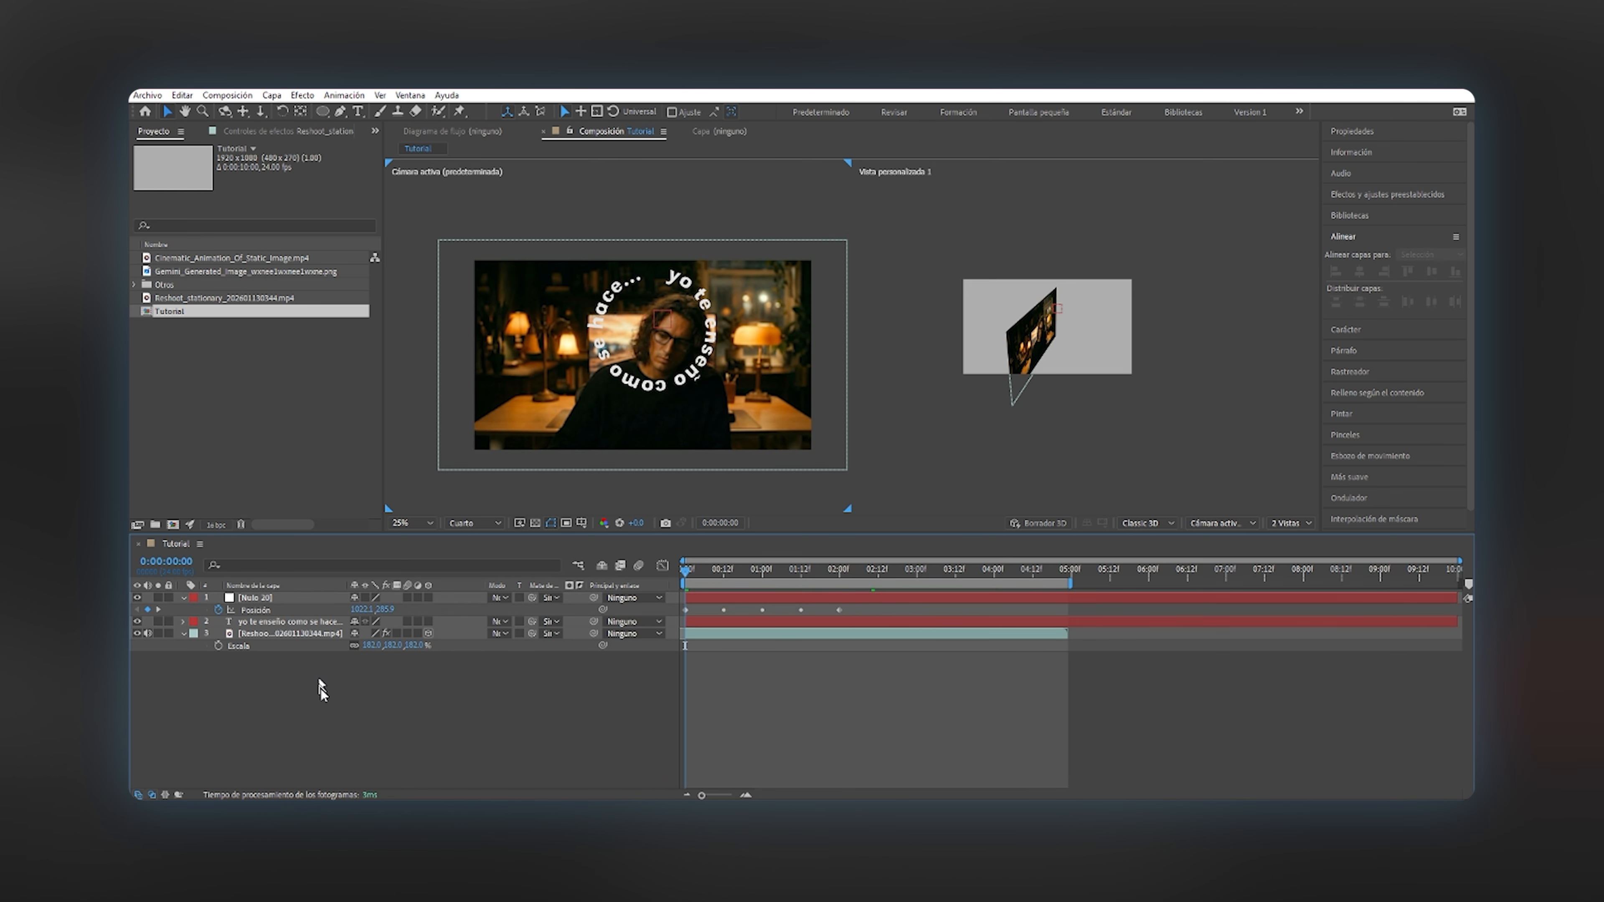
Add a one-node 35 mm camera with depth of field and parent it to the null object.
right_click(351, 698)
mouse_move(442, 531)
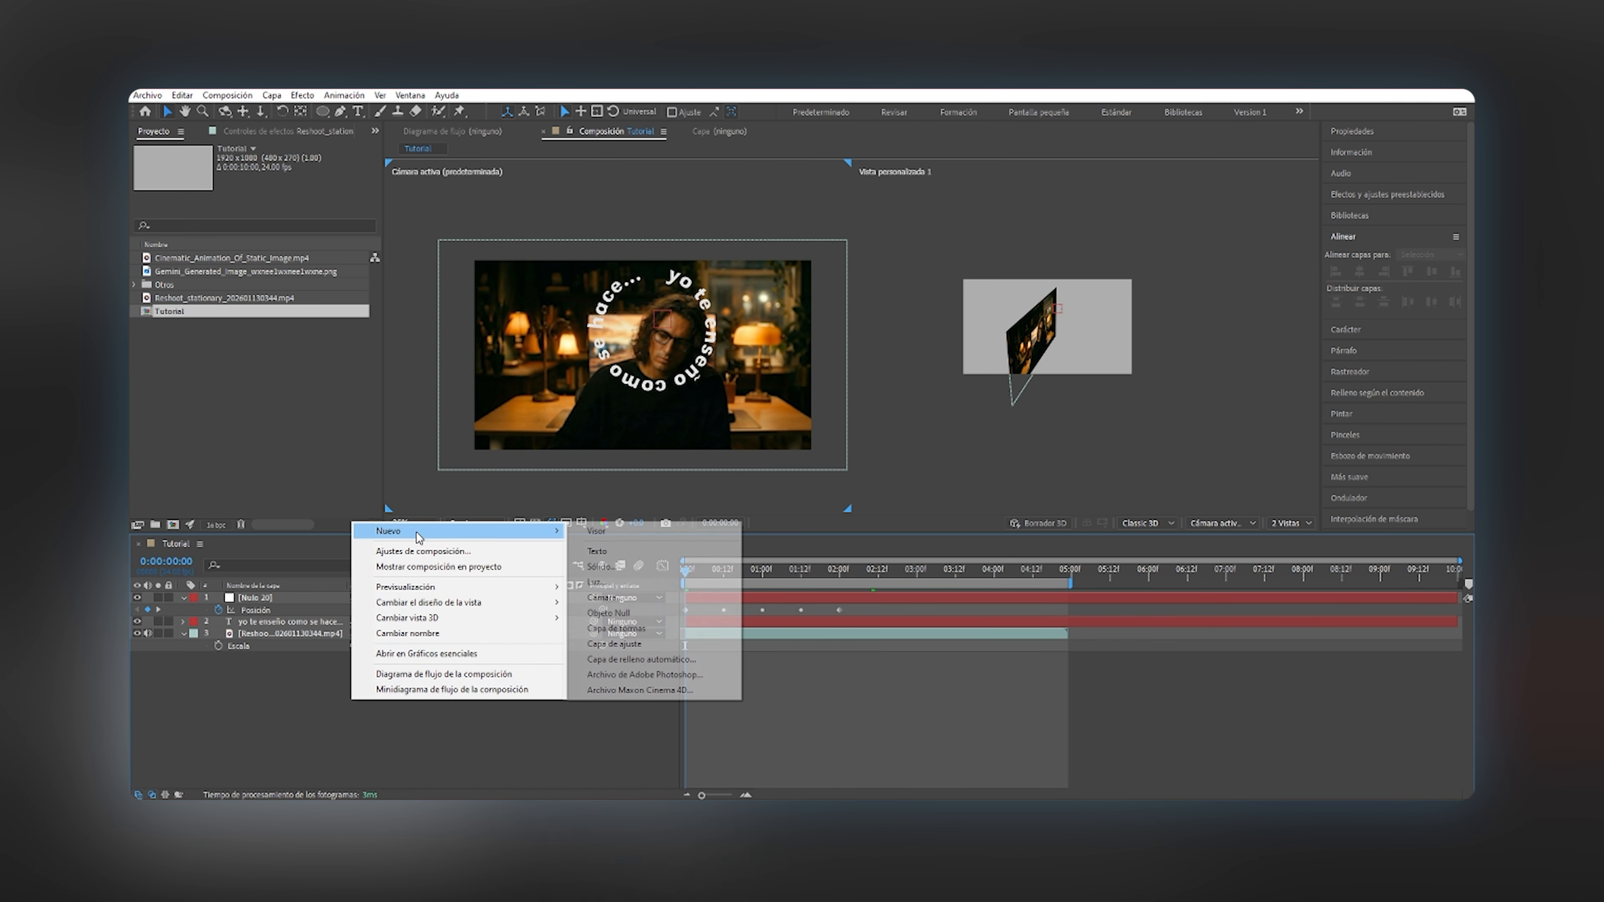
left_click(632, 597)
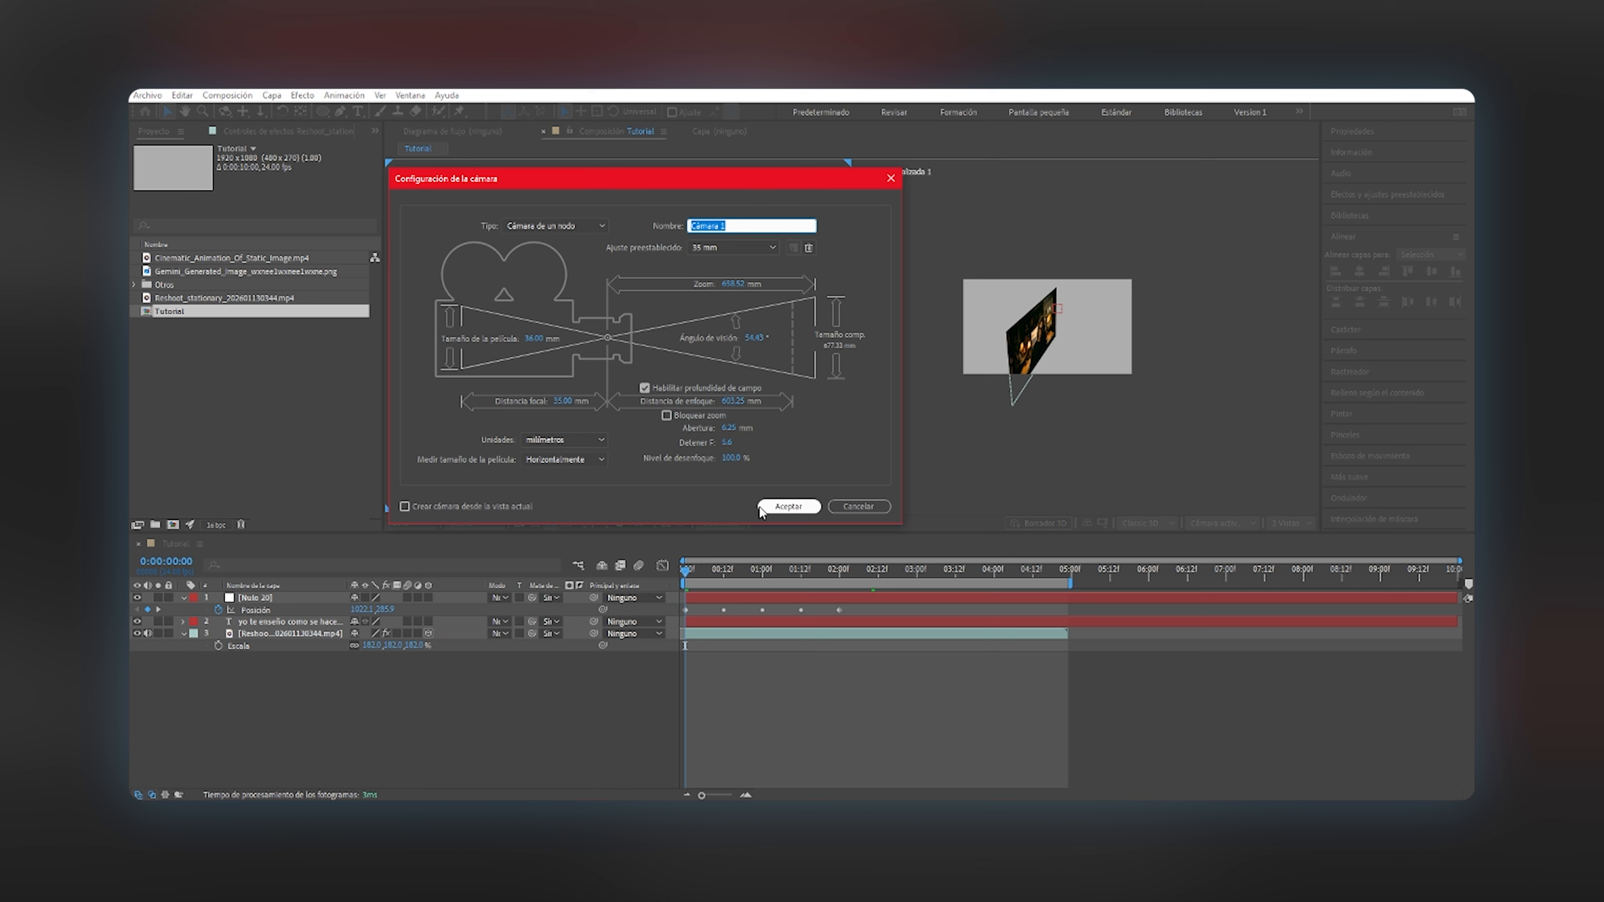
left_click(776, 507)
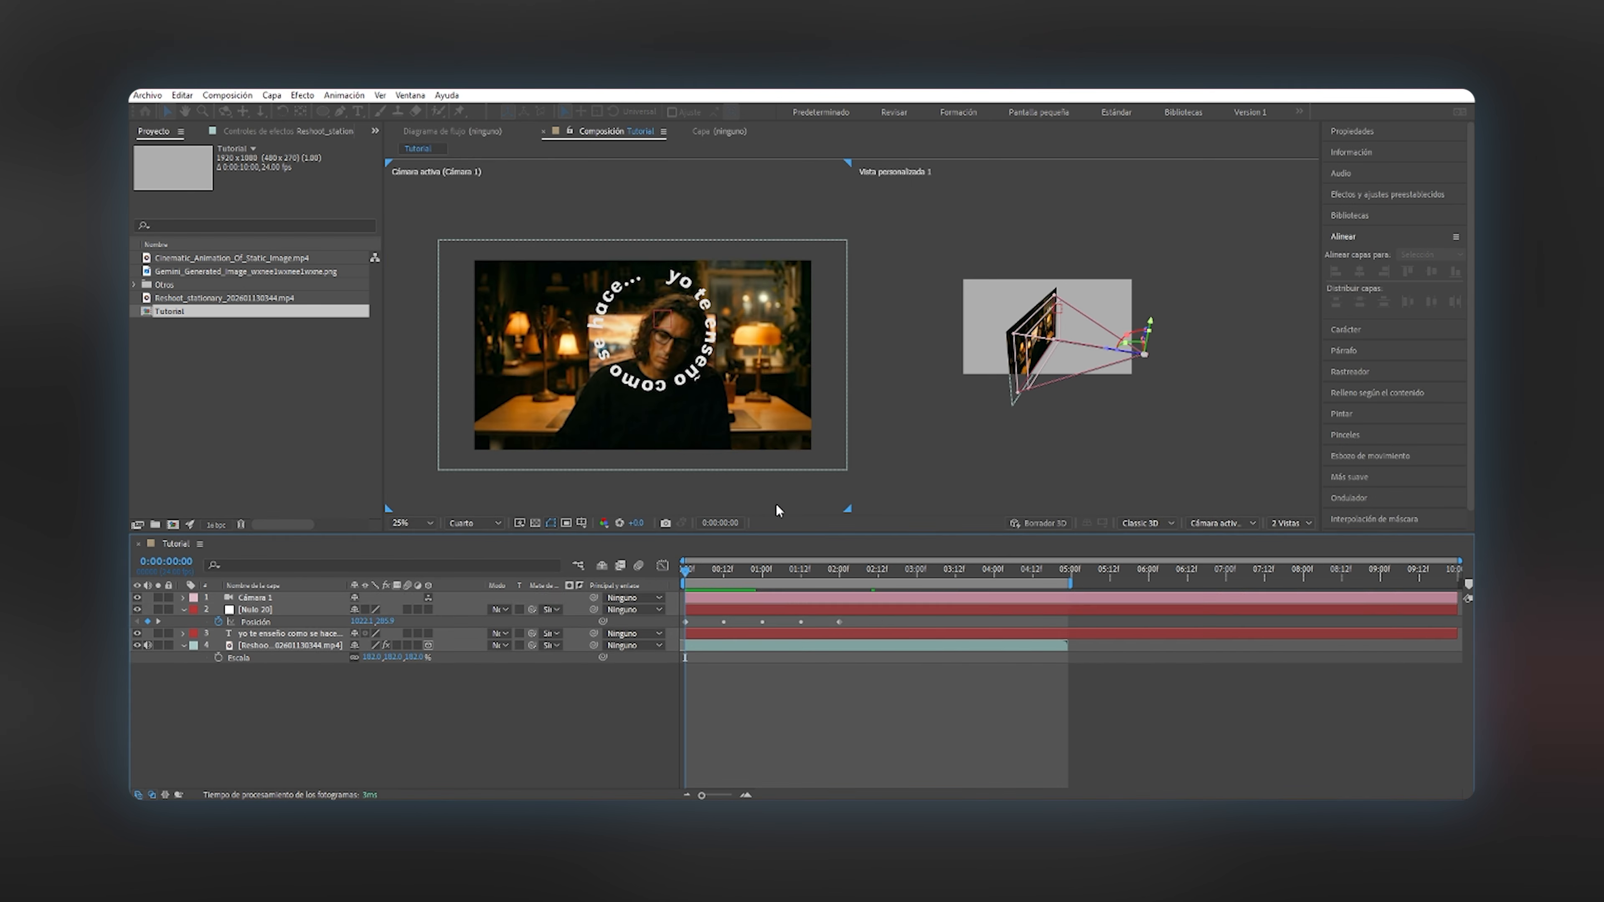
left_click_drag(594, 598, 323, 611)
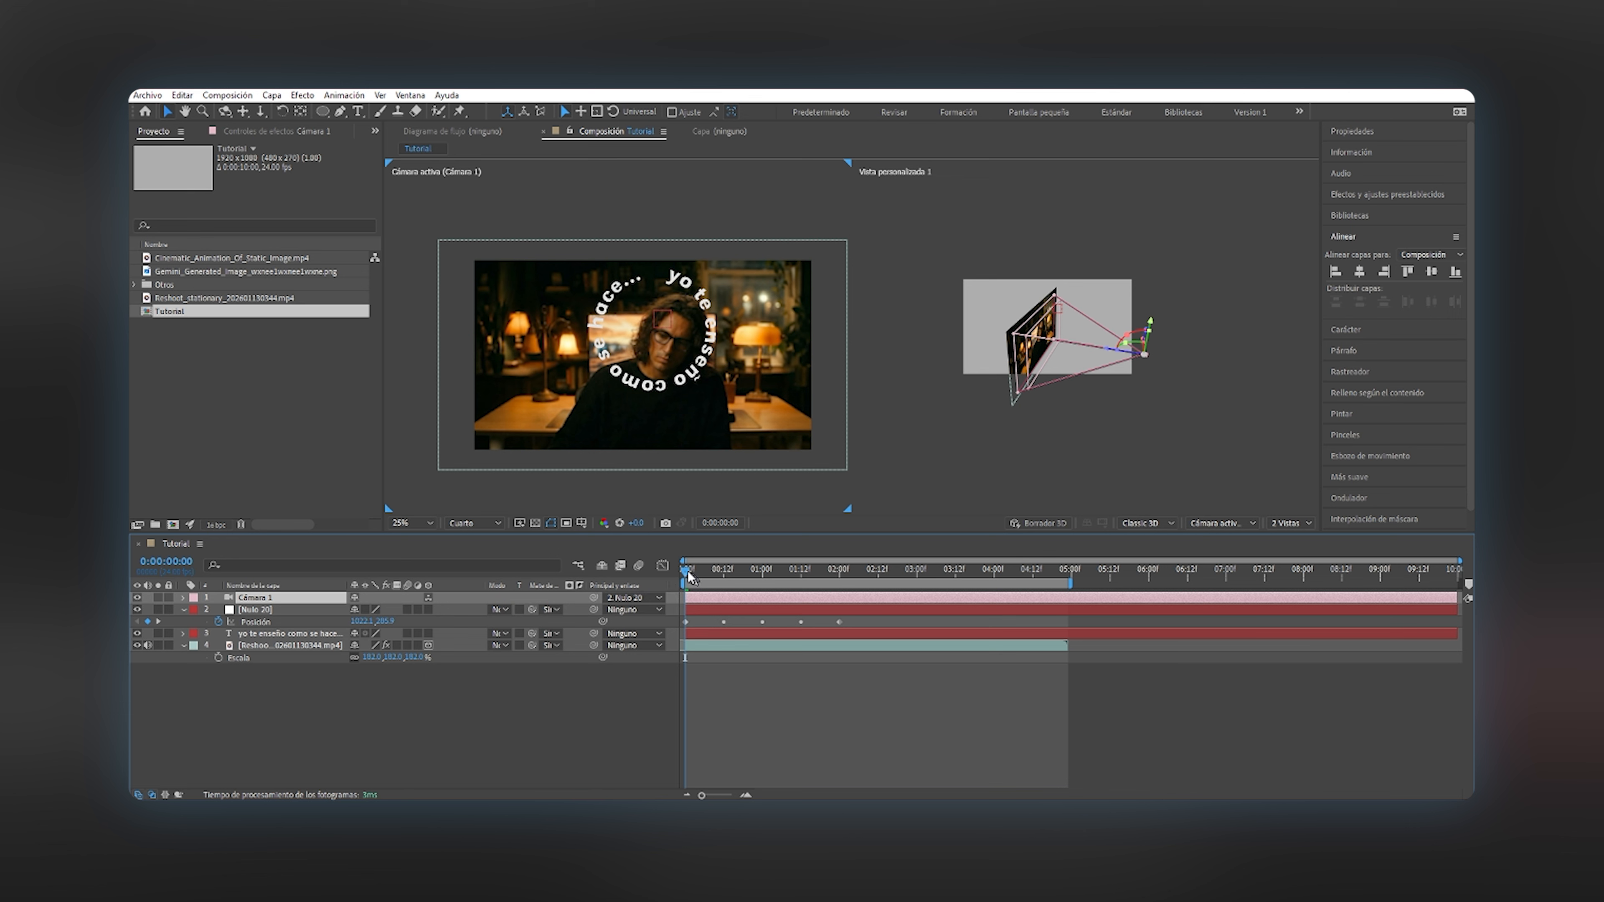
Enable per-character 3D on the circular text layer and add a Position animator to it.
mouse_move(688, 576)
left_mouse_down()
mouse_move(810, 564)
mouse_move(674, 556)
left_mouse_up()
left_click(277, 634)
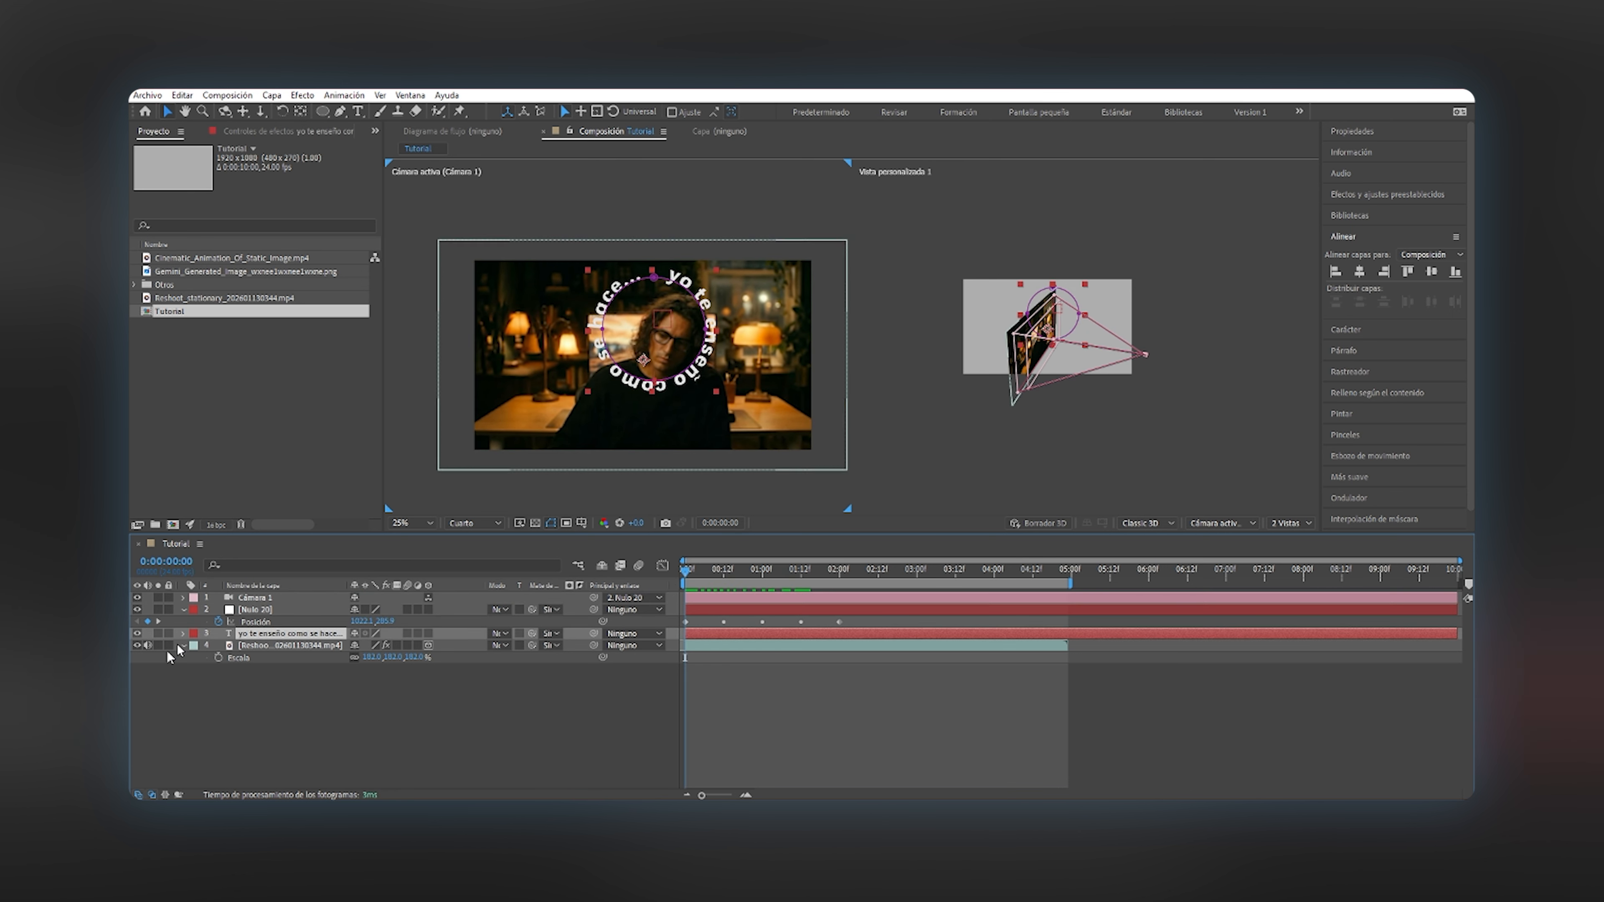
left_click(183, 633)
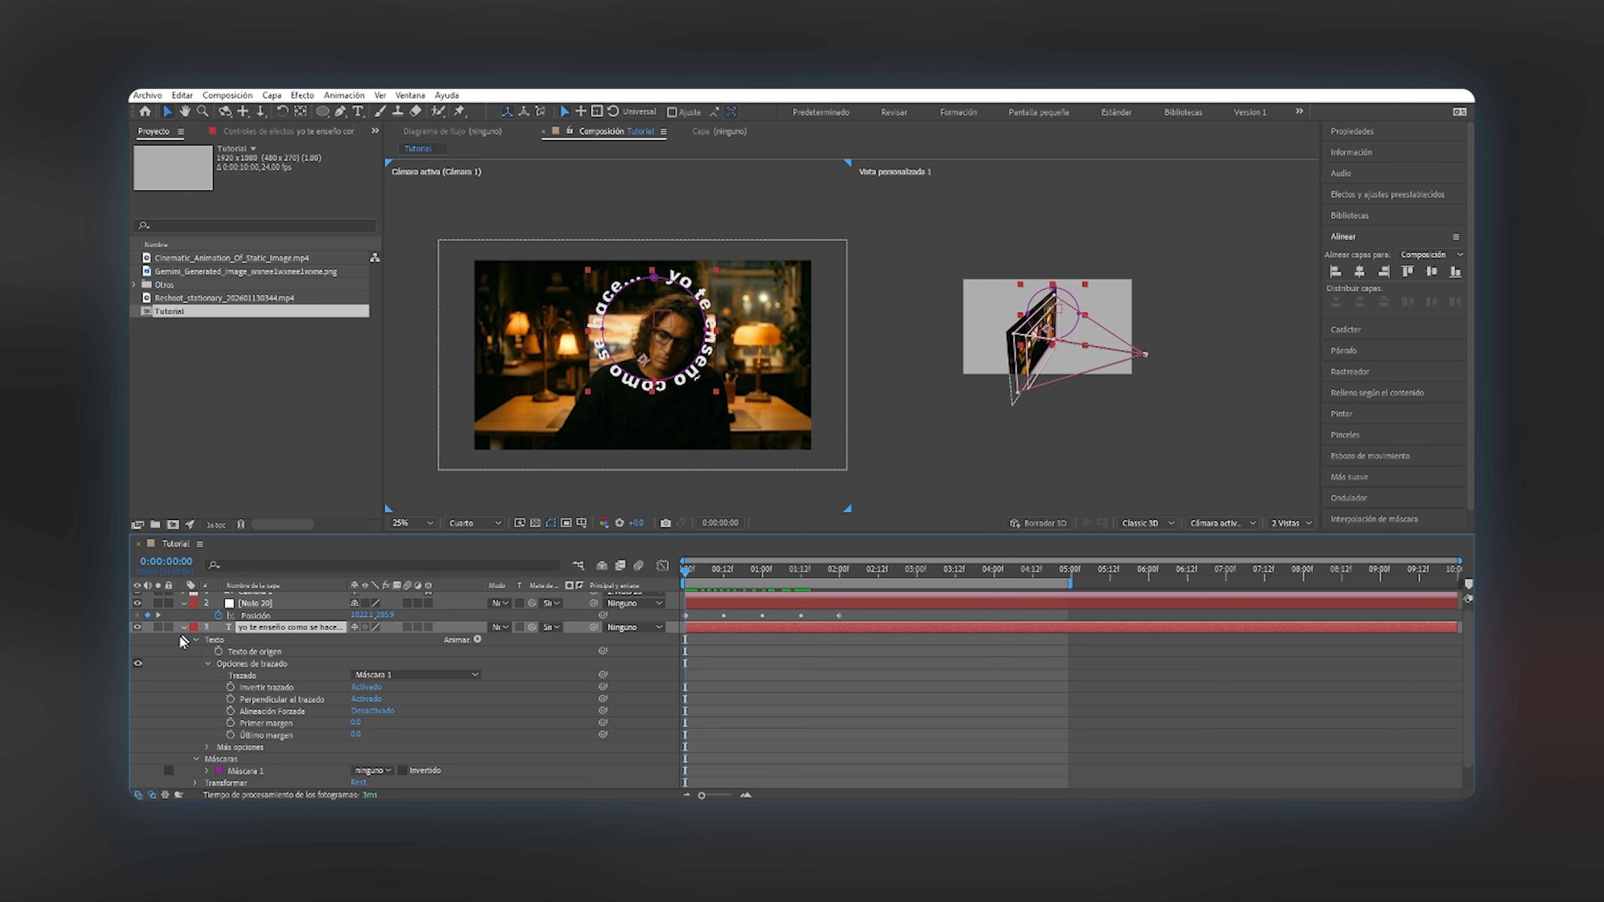
left_click(475, 640)
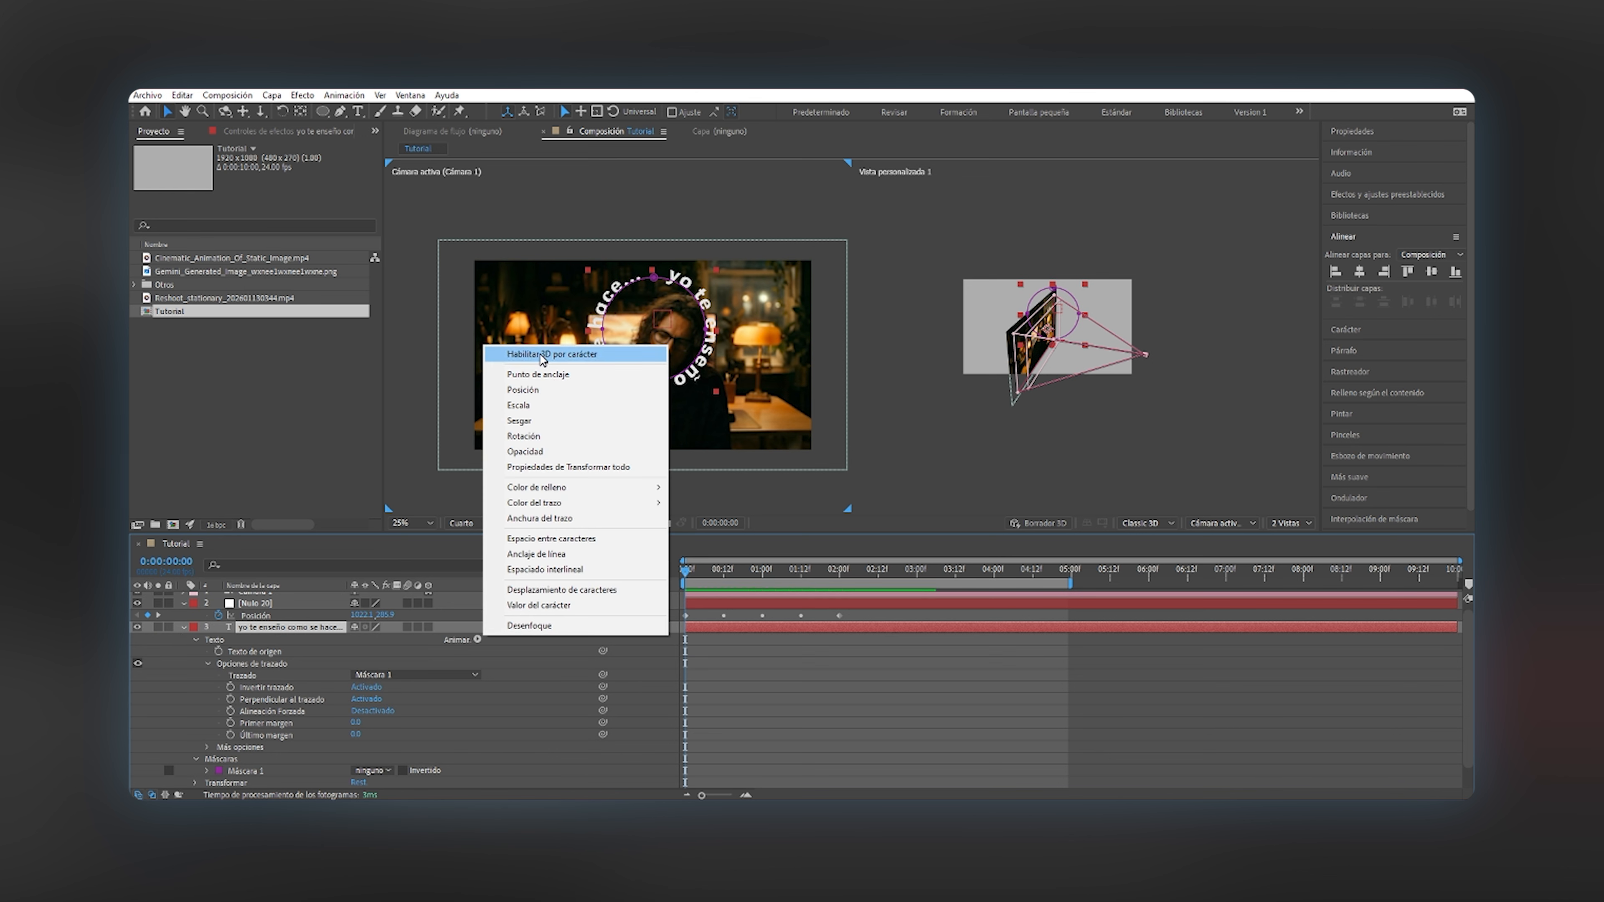
left_click(542, 356)
left_click(476, 639)
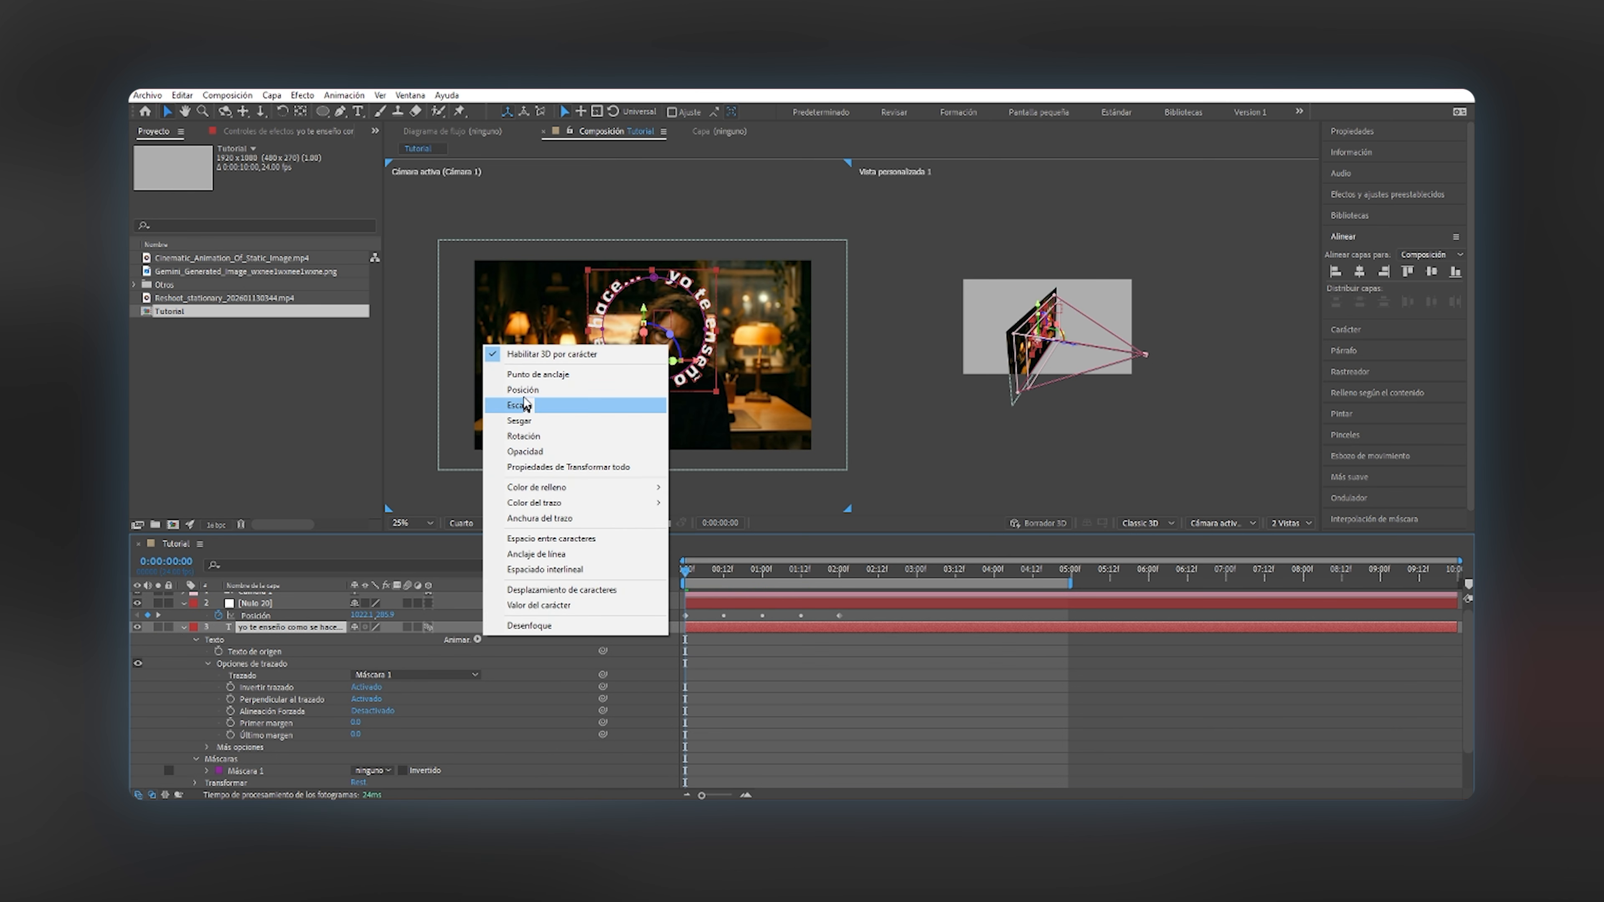
left_click(524, 390)
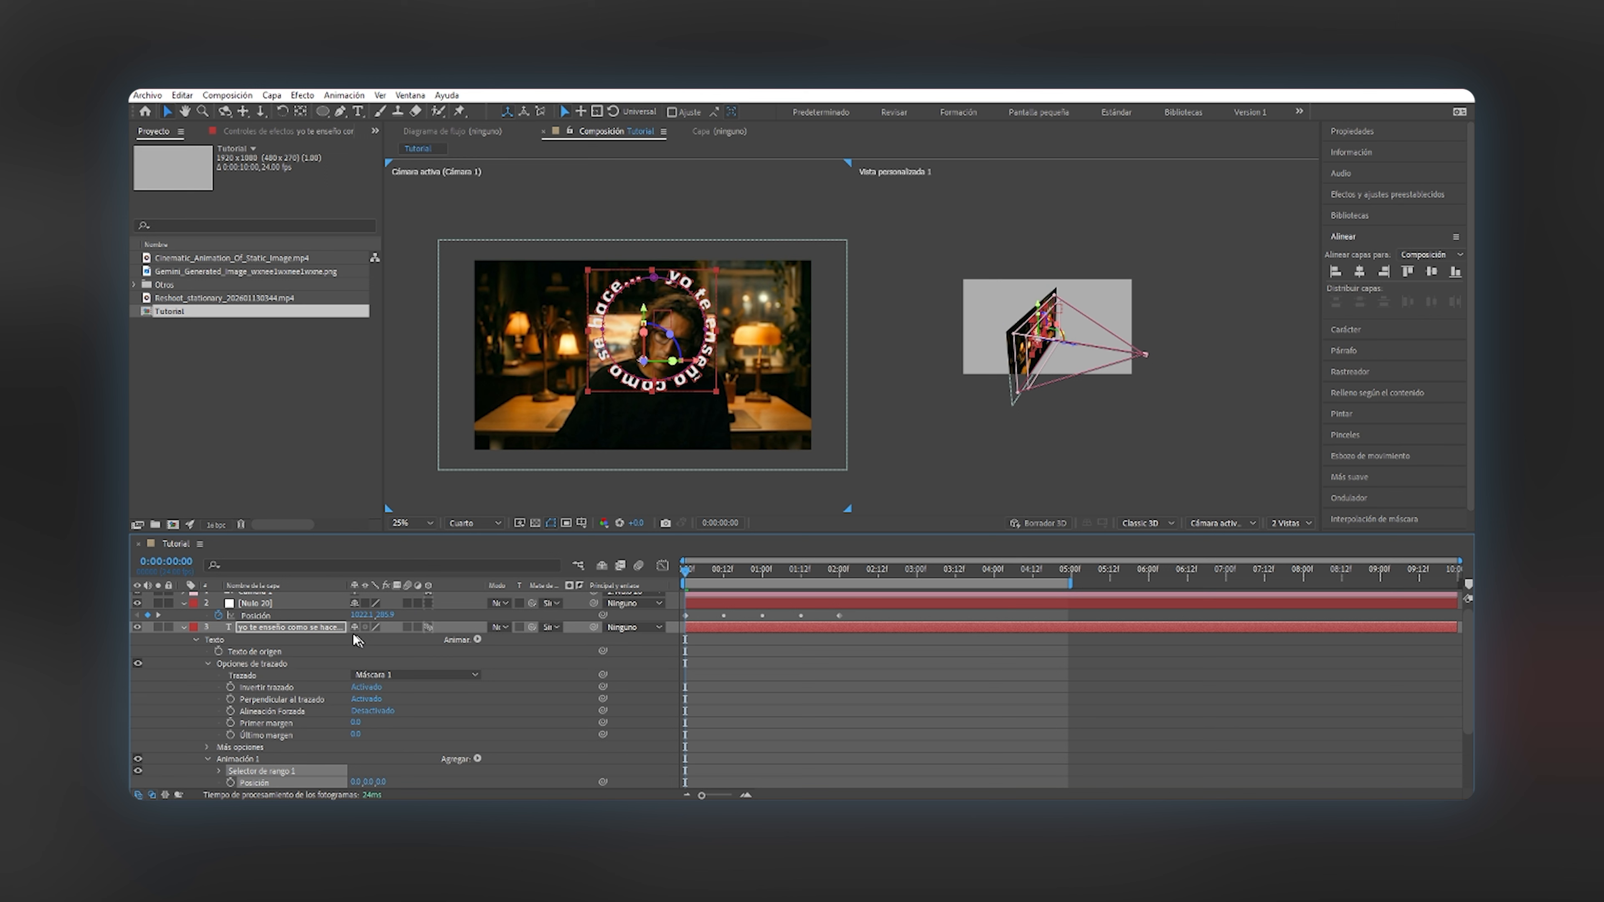
Set the advanced shape of the text animator's range selector to Pendiente hacia abajo.
scroll(306, 661, "down", 2)
left_click(252, 703)
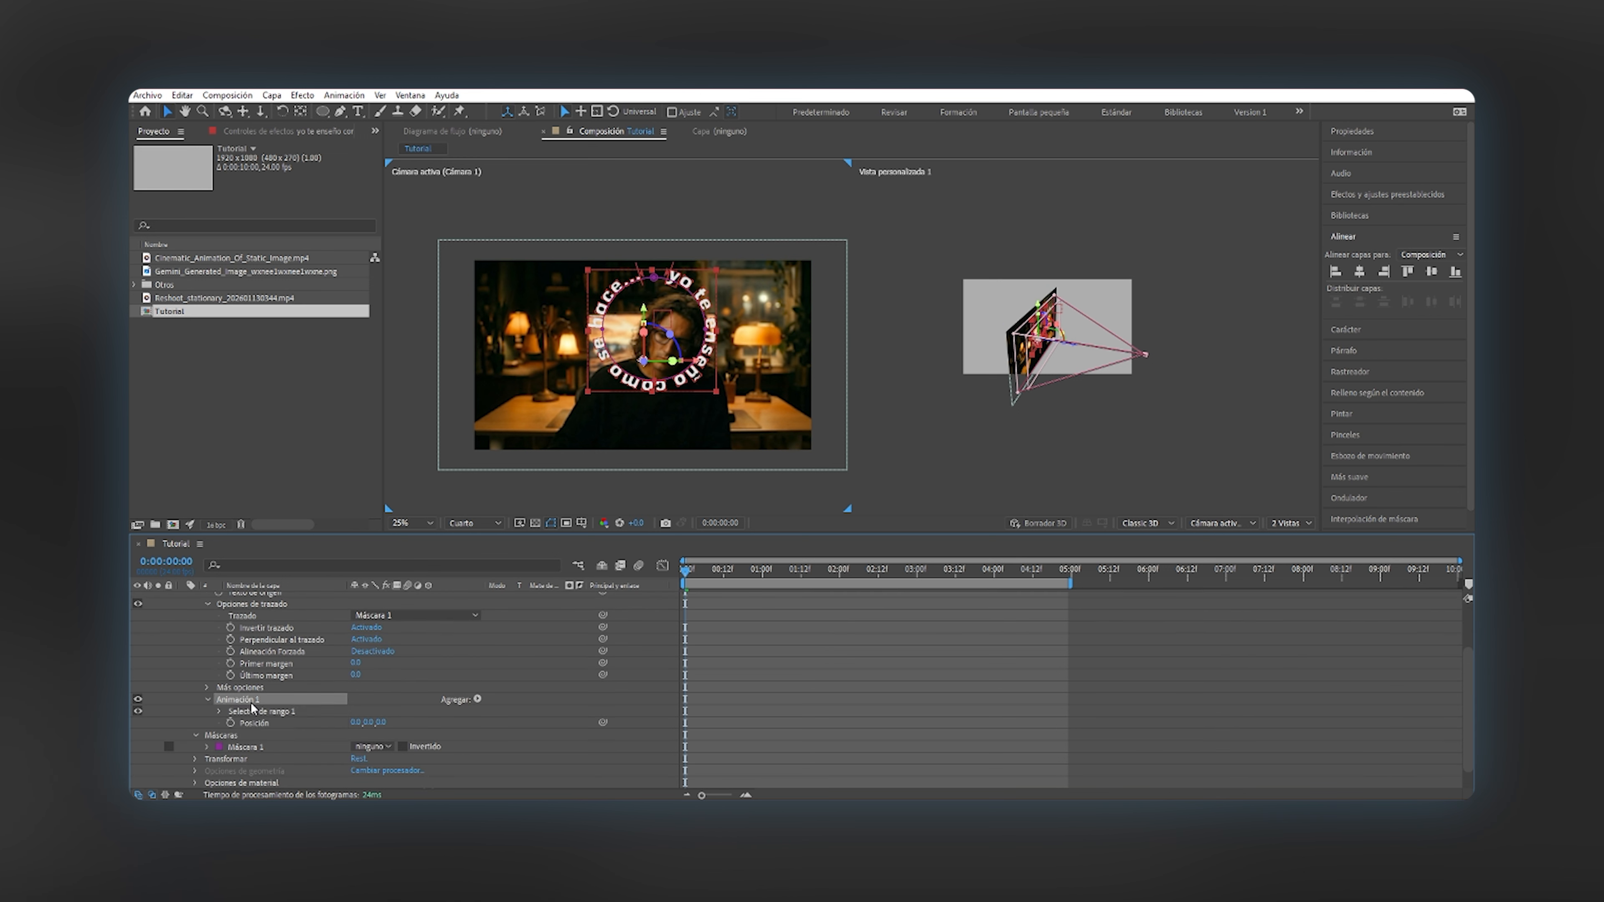
left_click(219, 714)
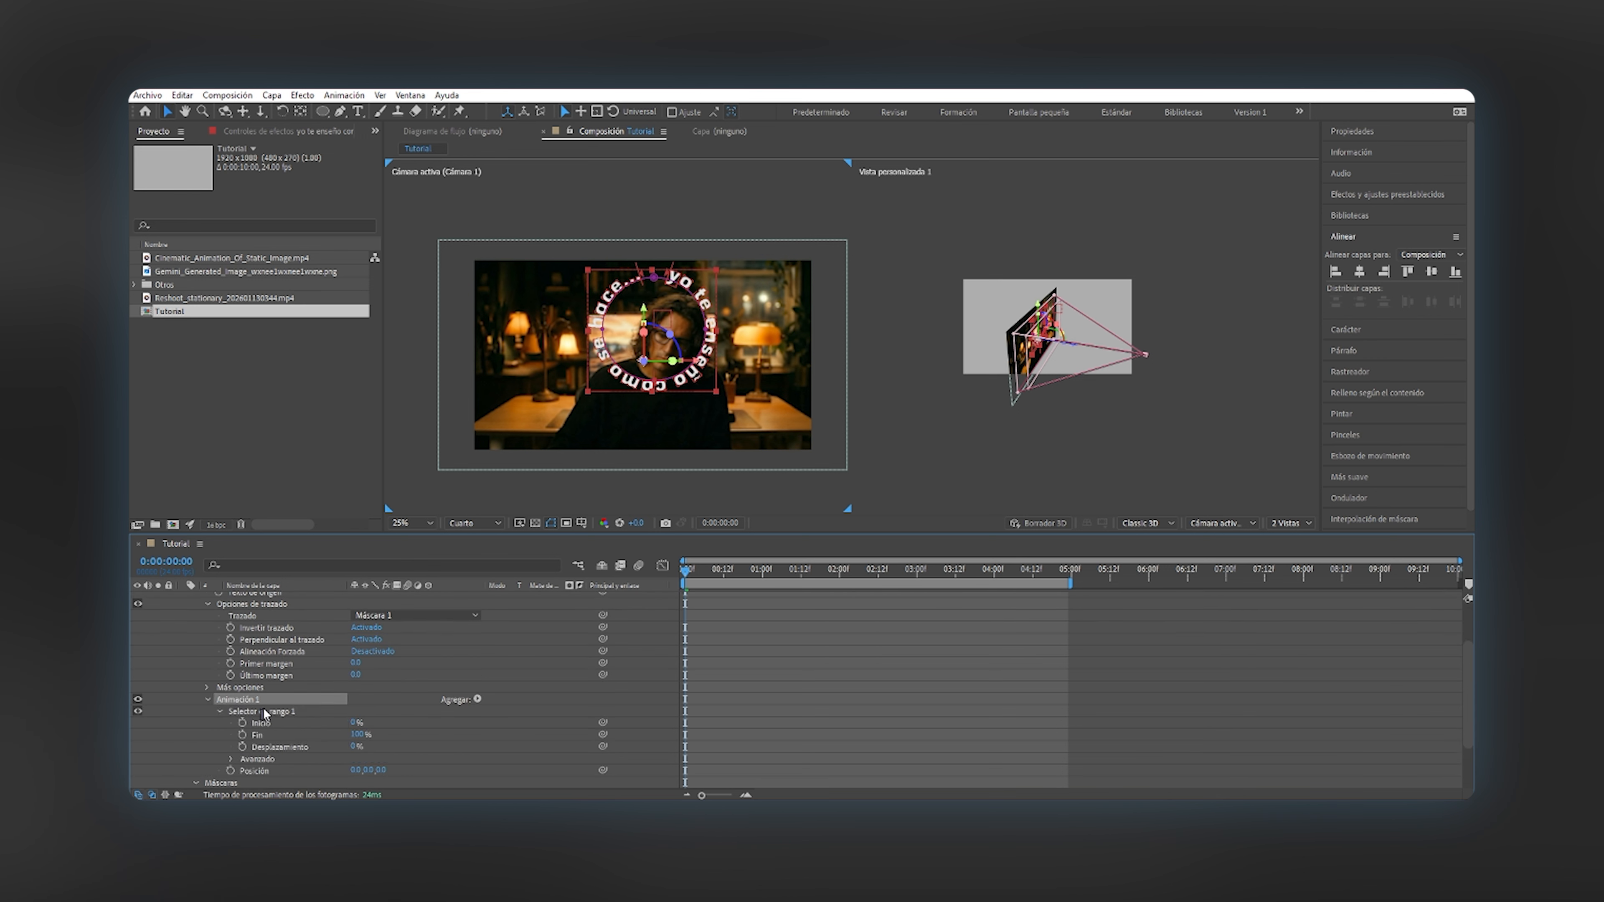
scroll(234, 711, "down", 2)
left_click(231, 700)
scroll(246, 708, "down", 3)
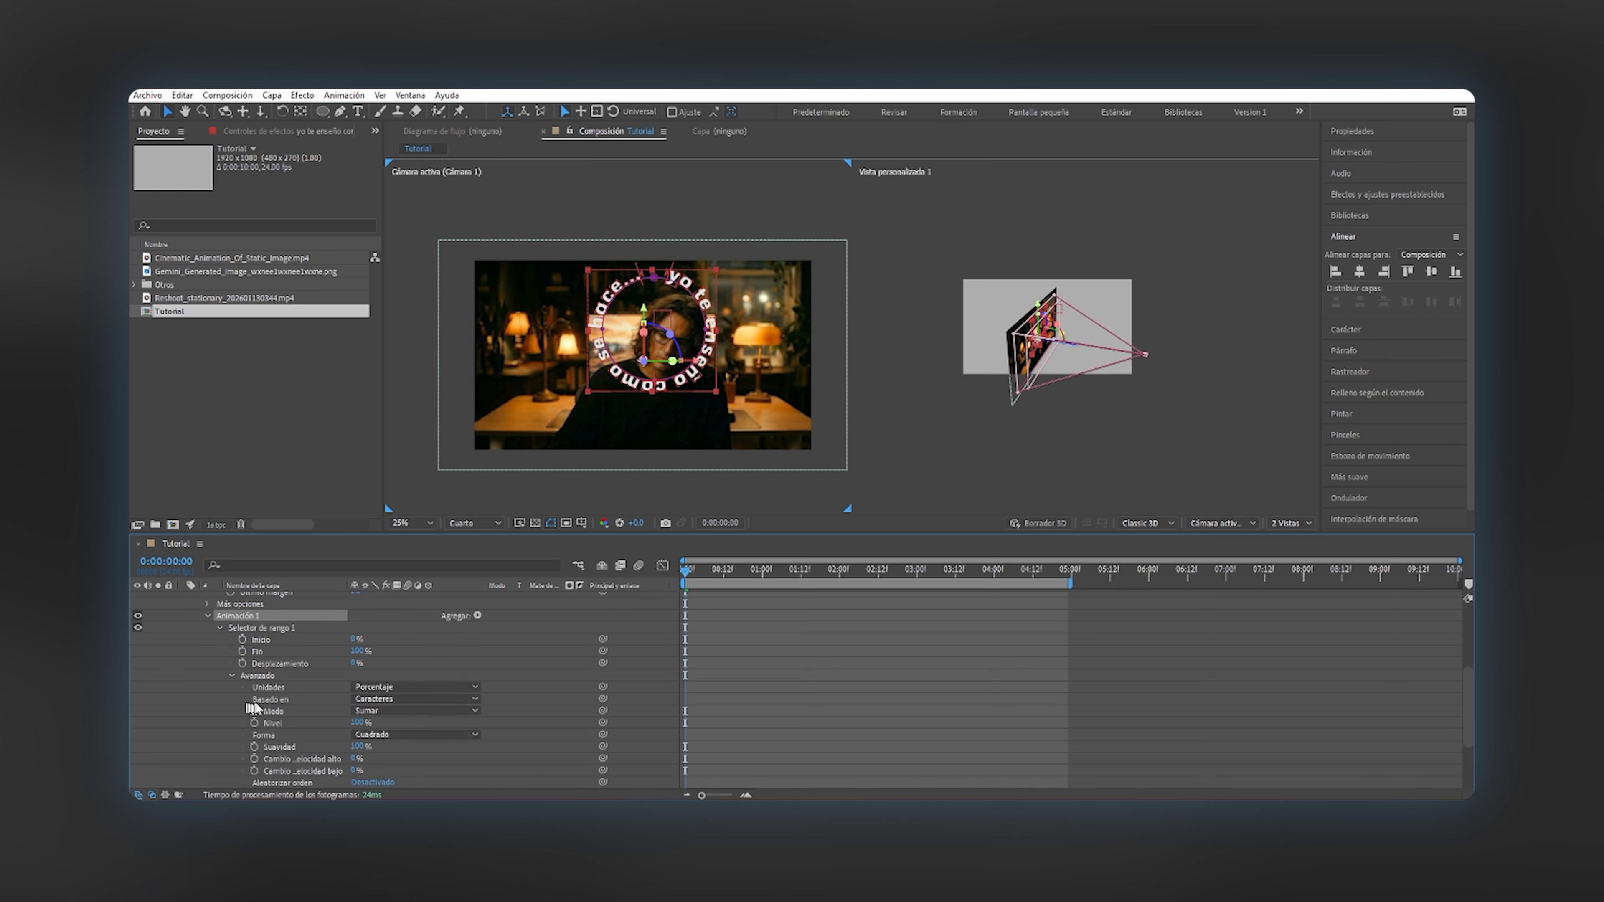
left_click(369, 676)
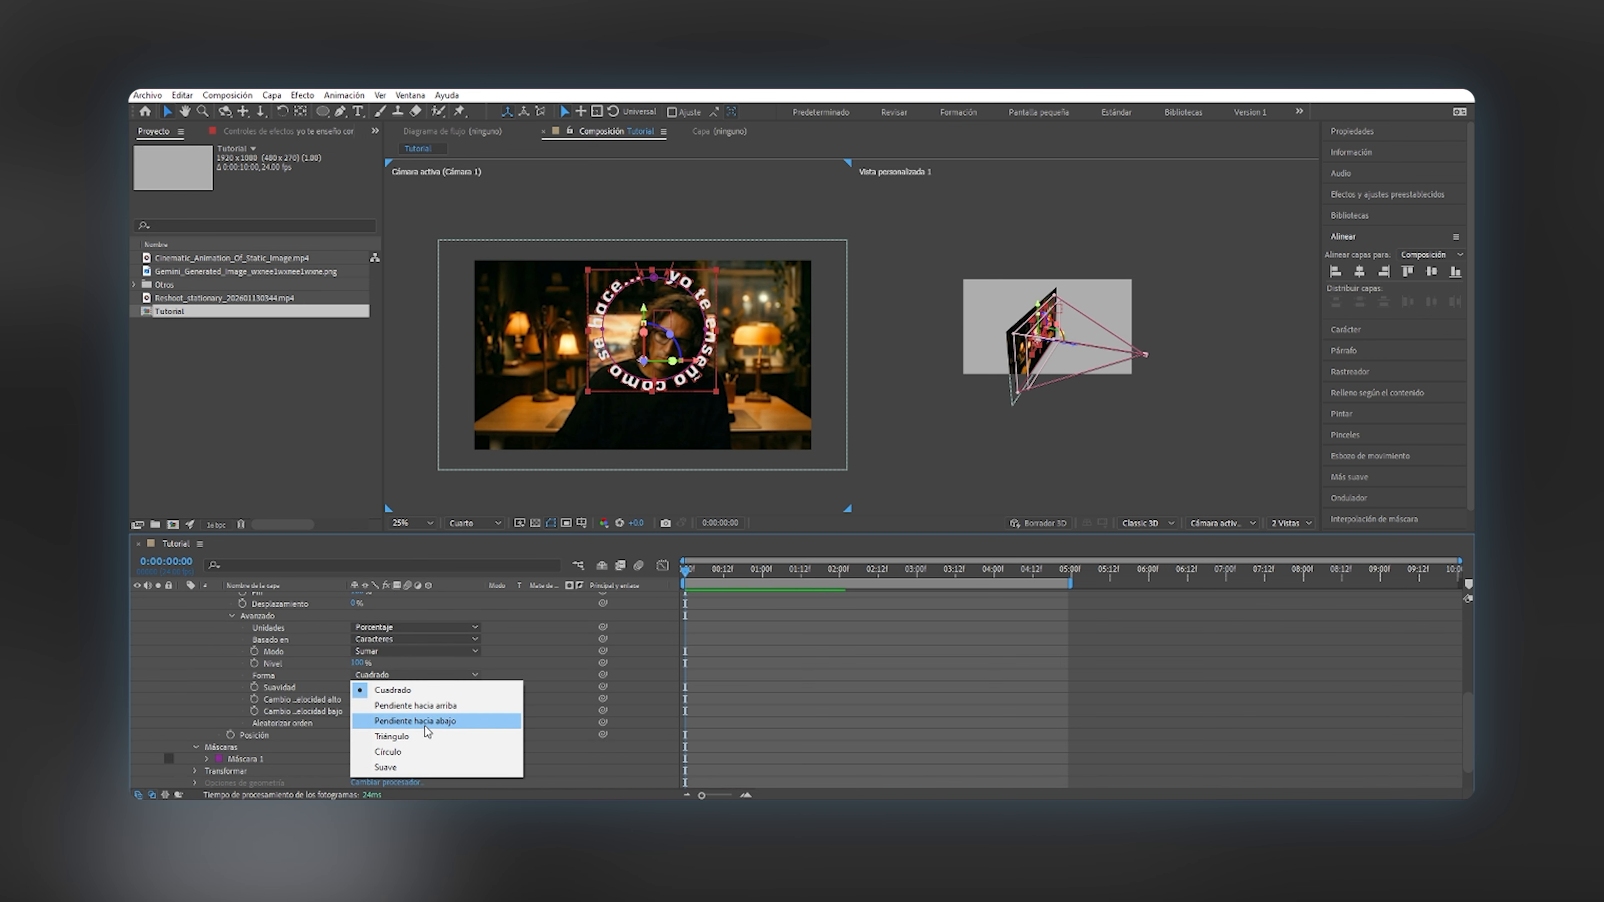
left_click(419, 723)
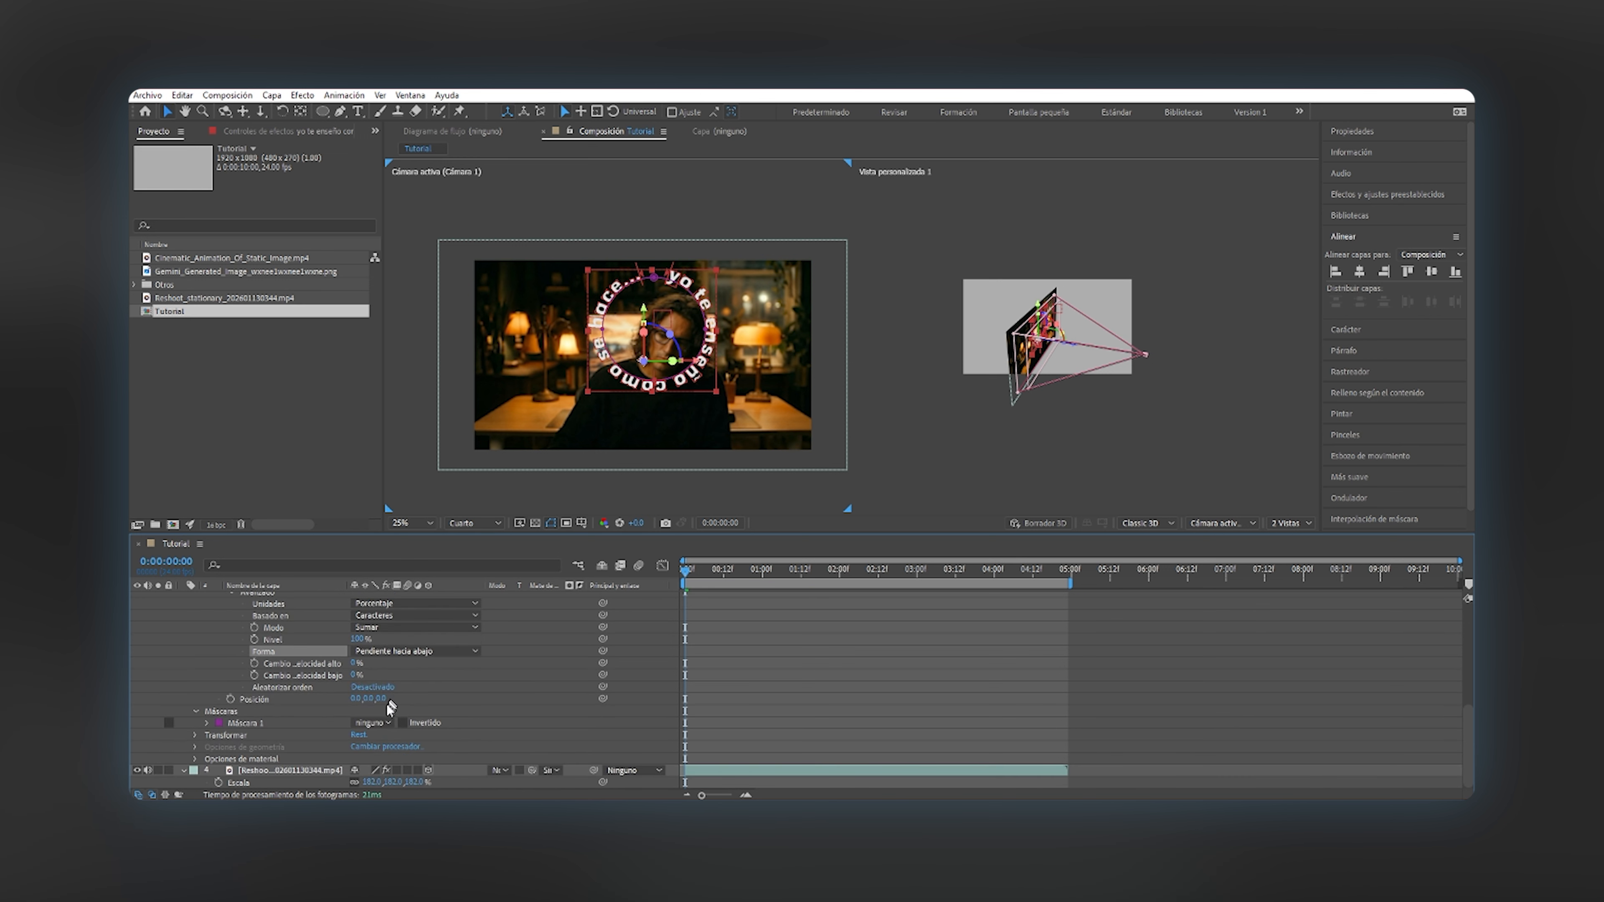
Offset the text animator's Position along the Z axis to spread the letters in depth.
left_click_drag(380, 699, 671, 676)
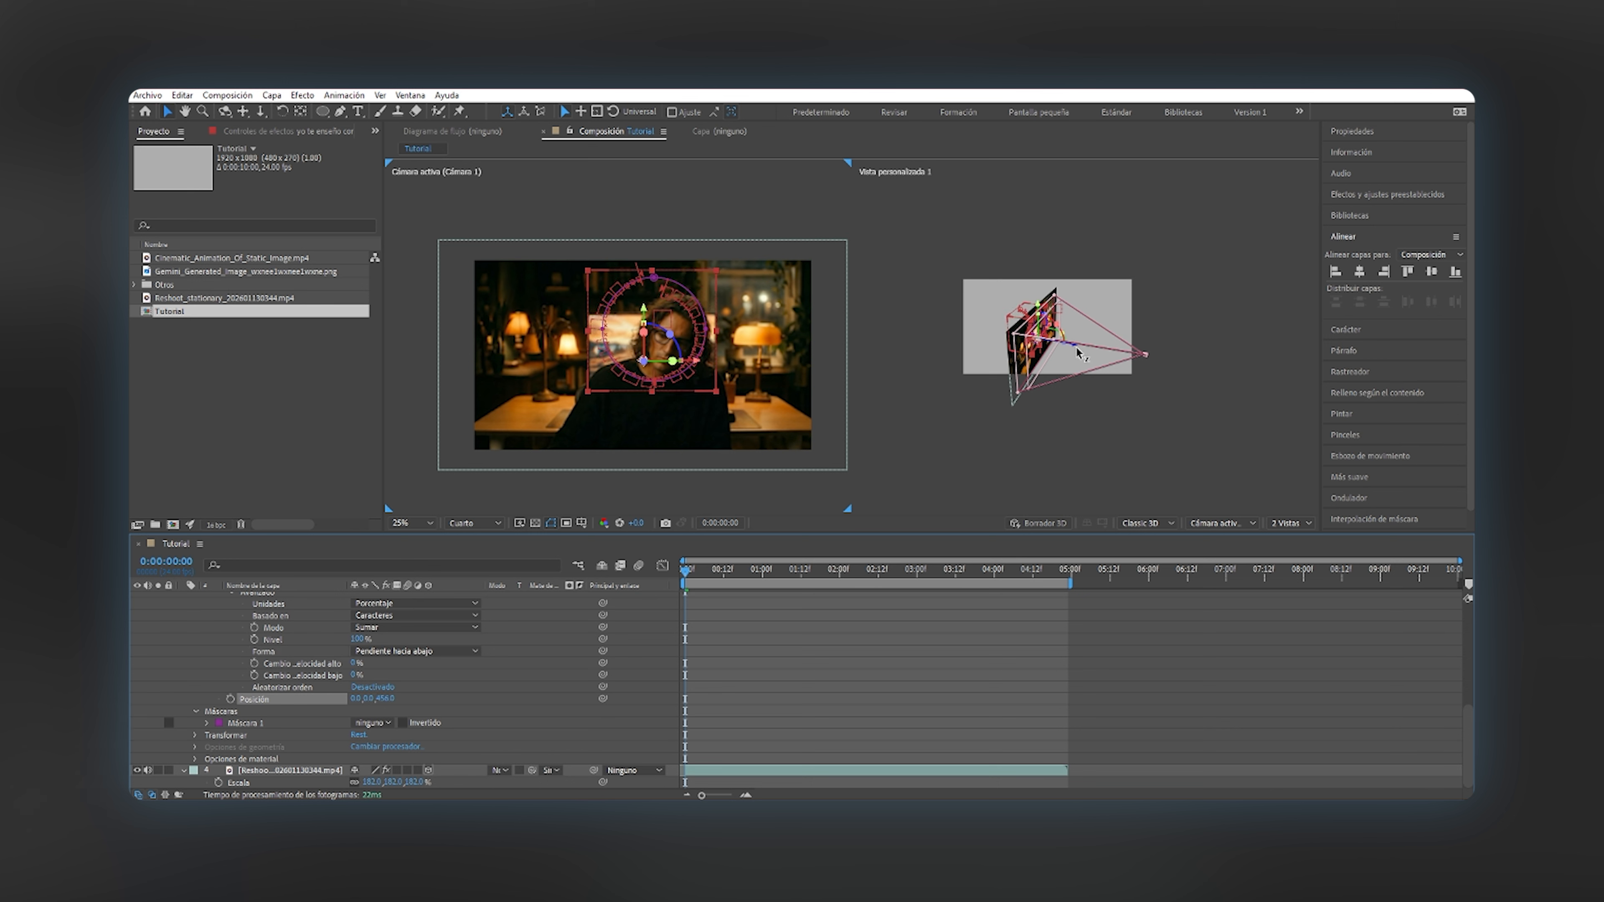
left_click_drag(1079, 353, 1110, 355)
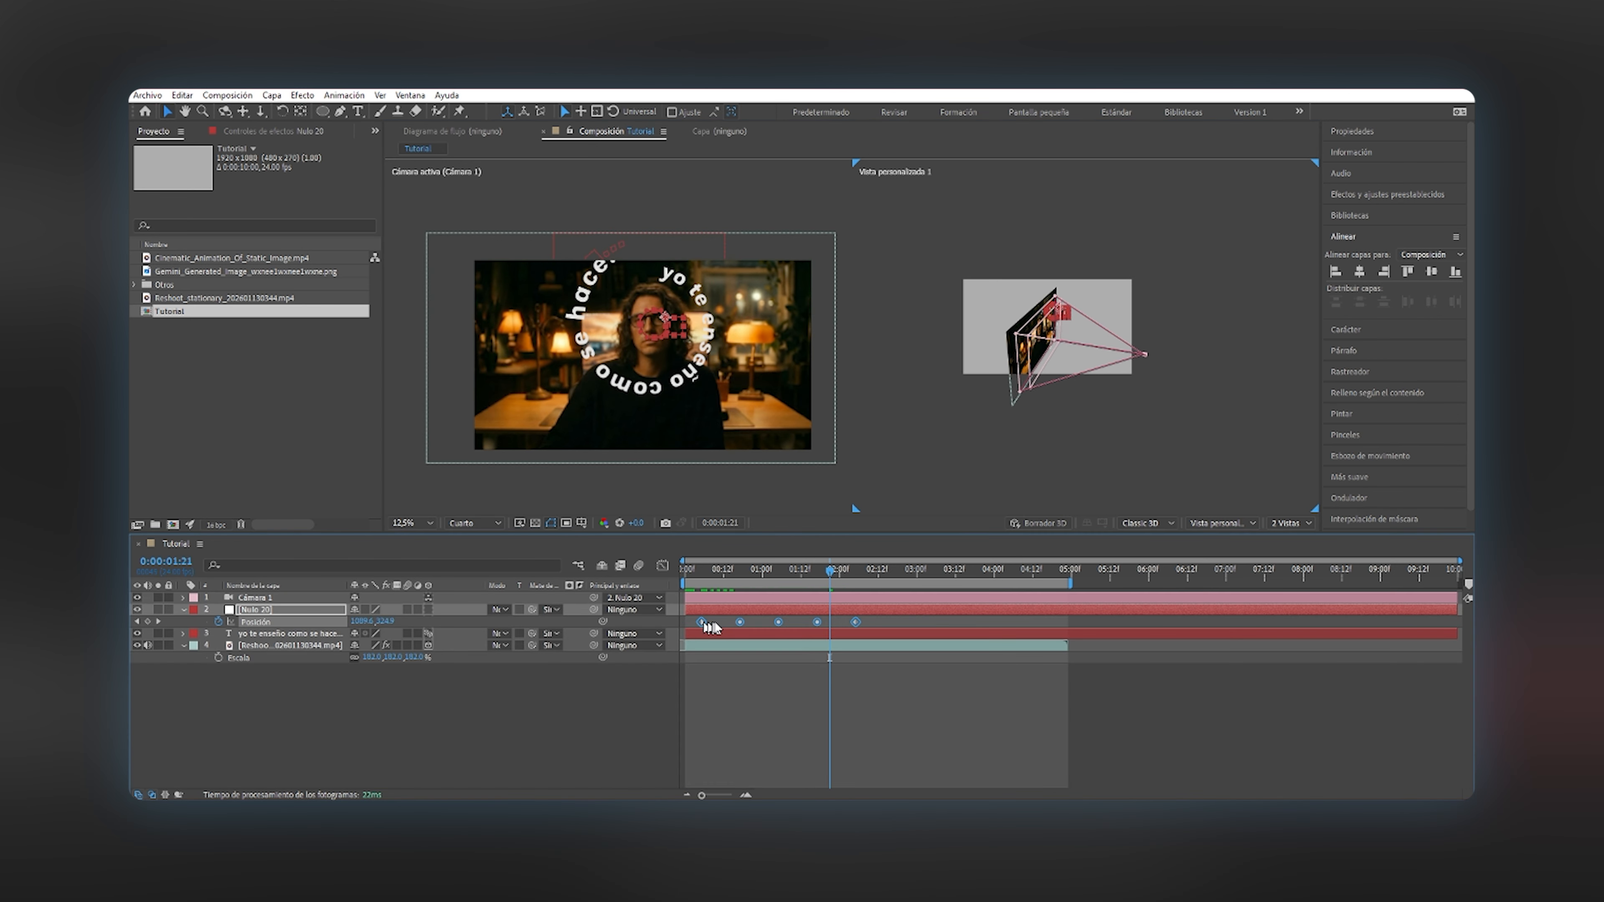
Shift the null's Position keyframes to start at 0:00:01:09 and time-reverse them.
left_click_drag(703, 623, 785, 581)
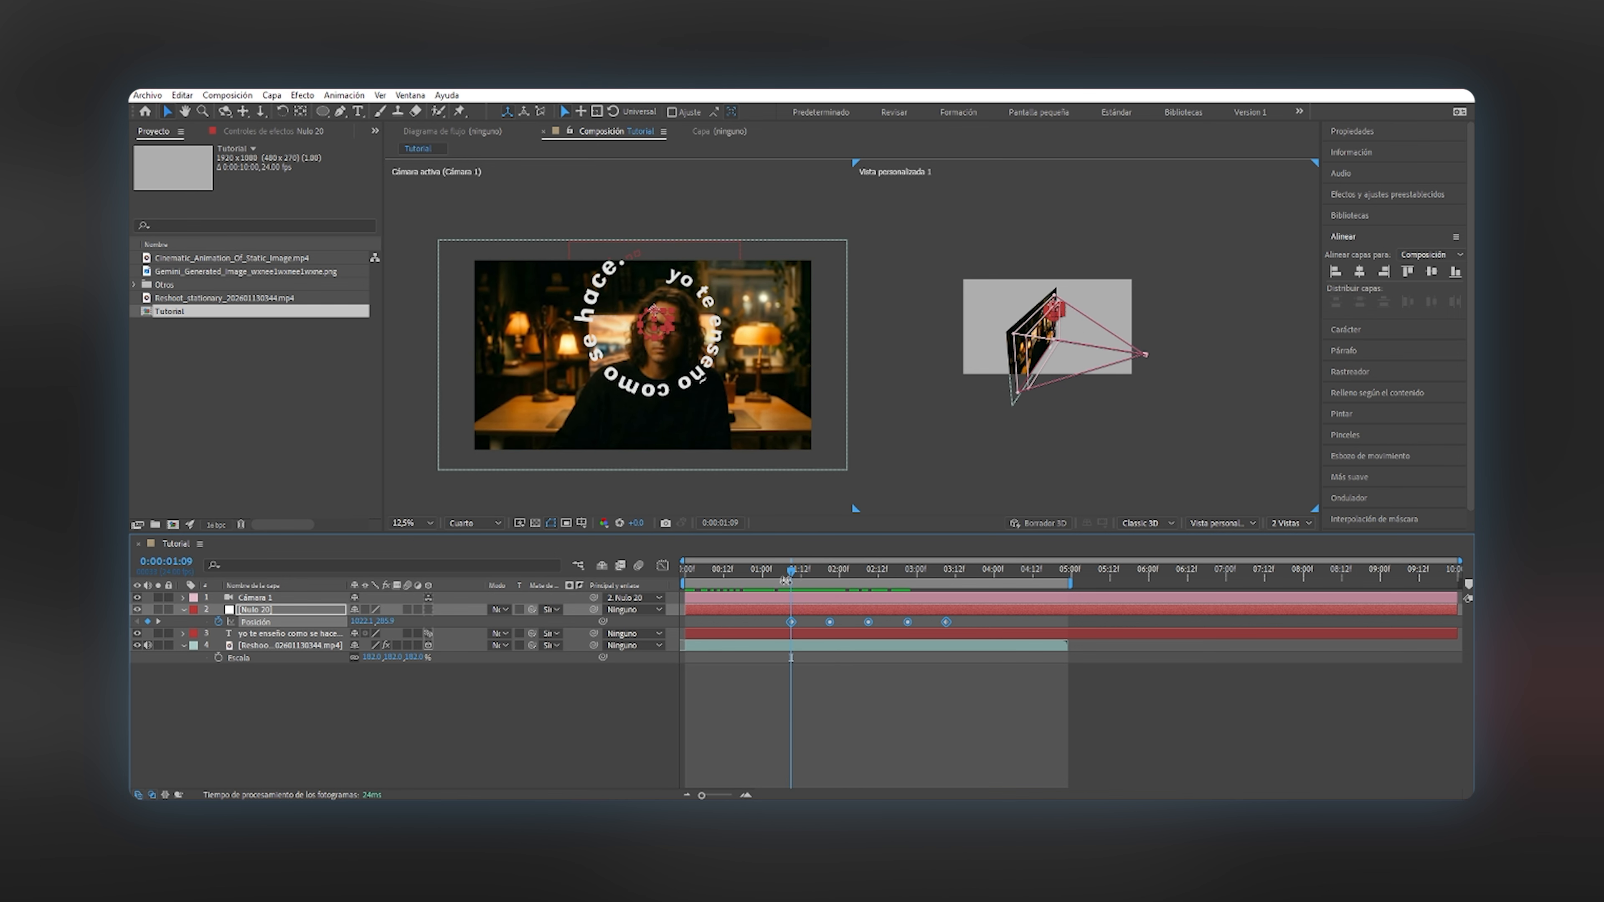
left_click_drag(978, 630, 772, 617)
right_click(790, 623)
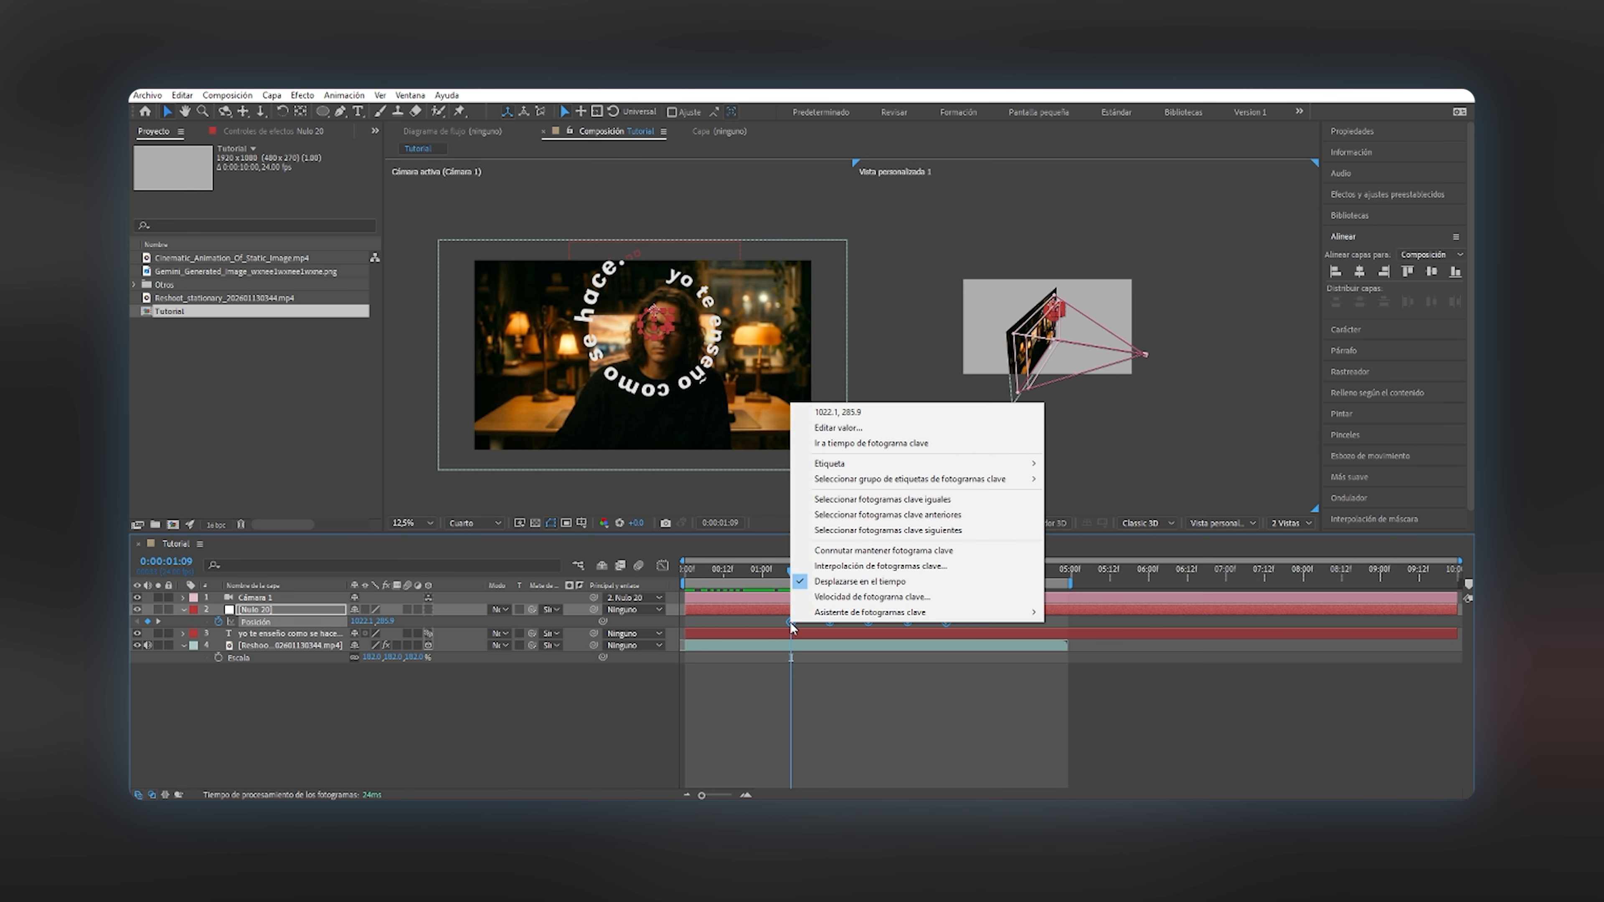
mouse_move(942, 616)
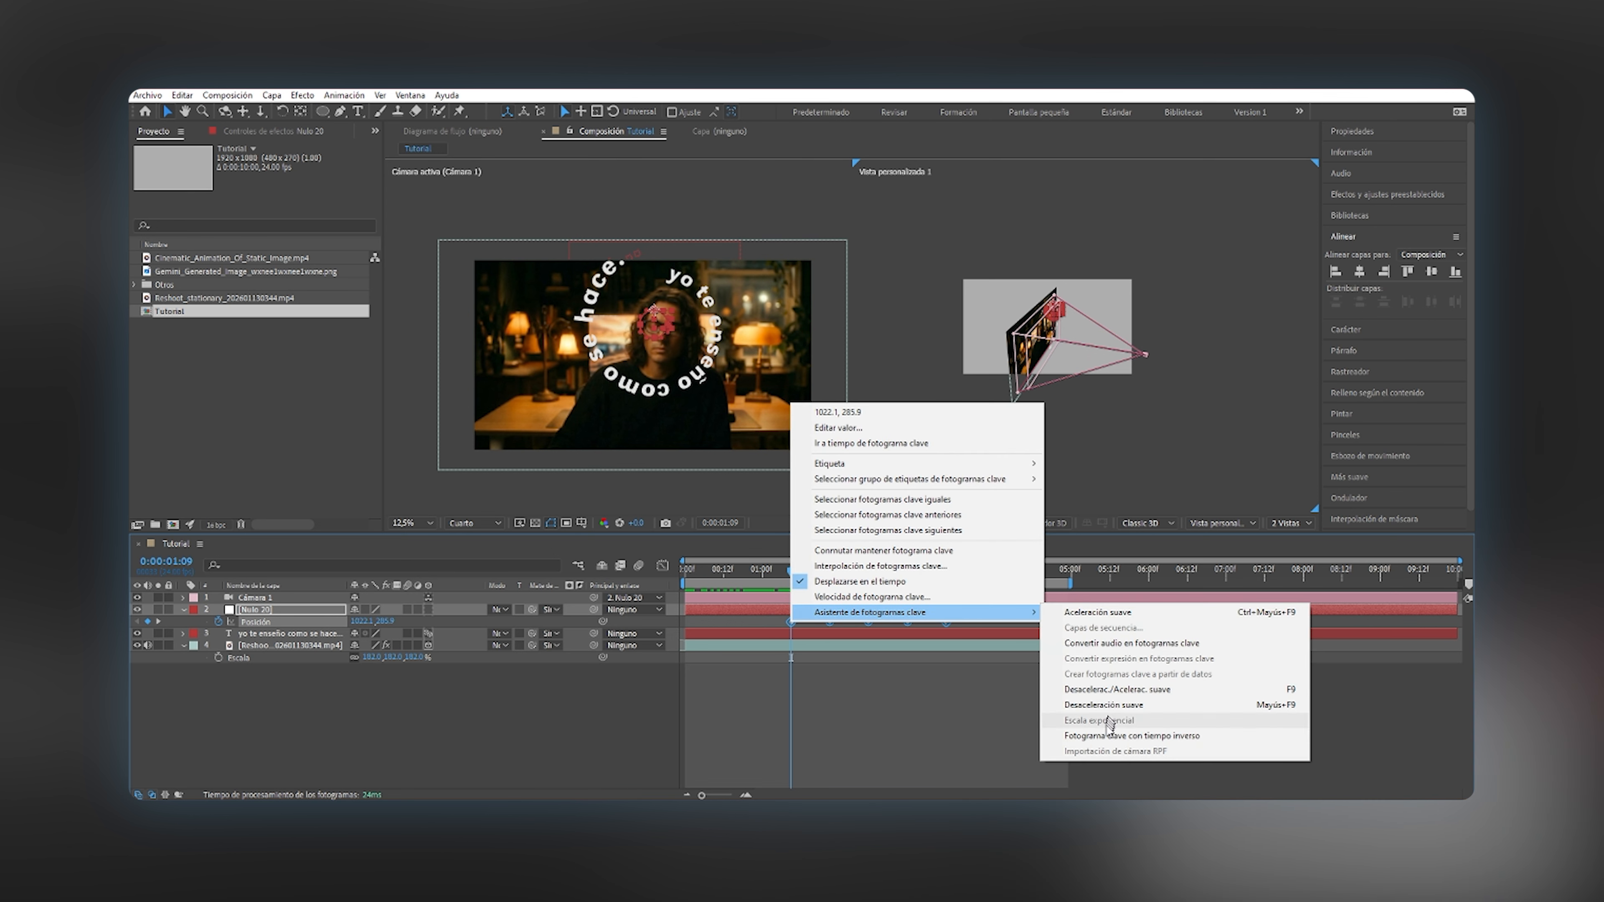
left_click(1109, 737)
Keyframe the camera's Position at 0:00:01:09 and move the camera along Z closer to the man's face.
mouse_move(790, 573)
left_mouse_down()
mouse_move(914, 576)
mouse_move(791, 576)
left_mouse_up()
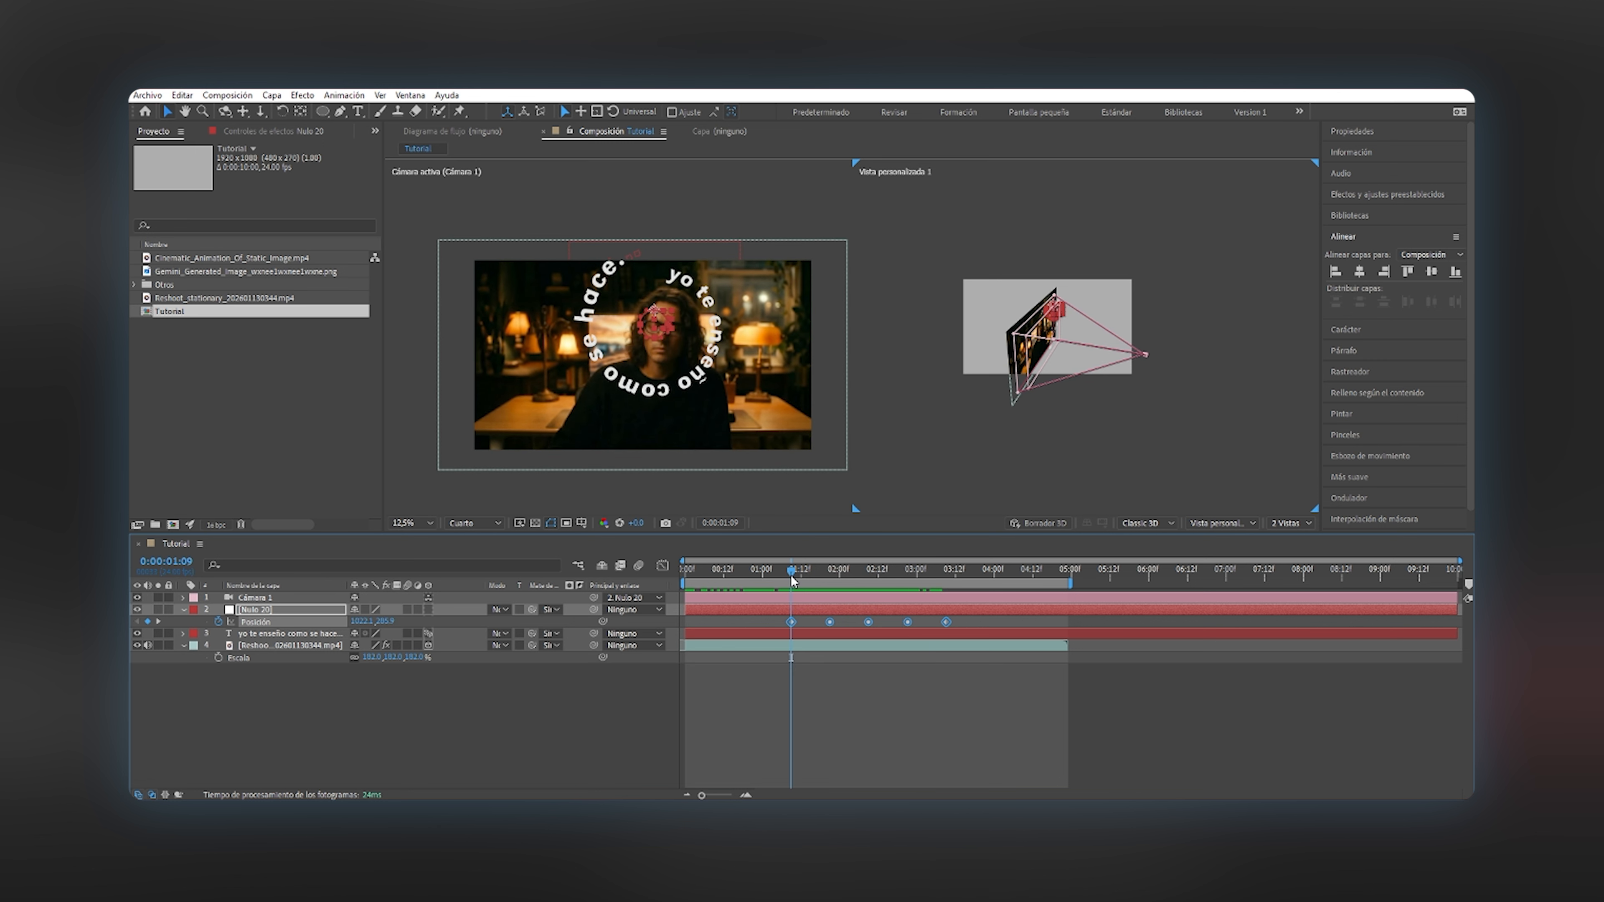
left_click(797, 604)
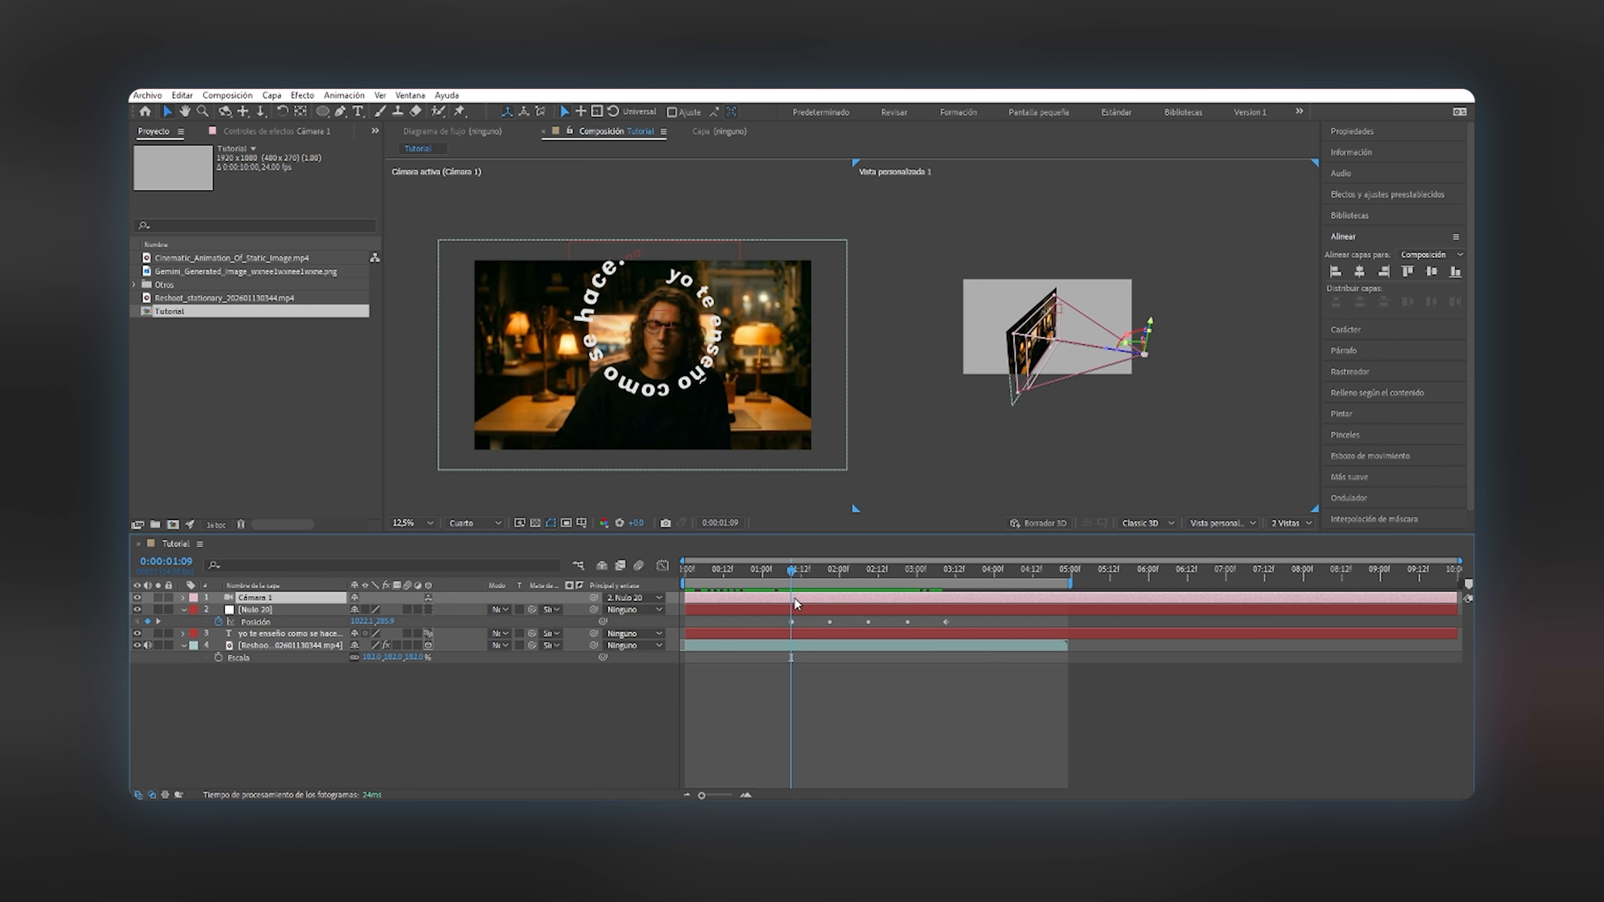
key("p")
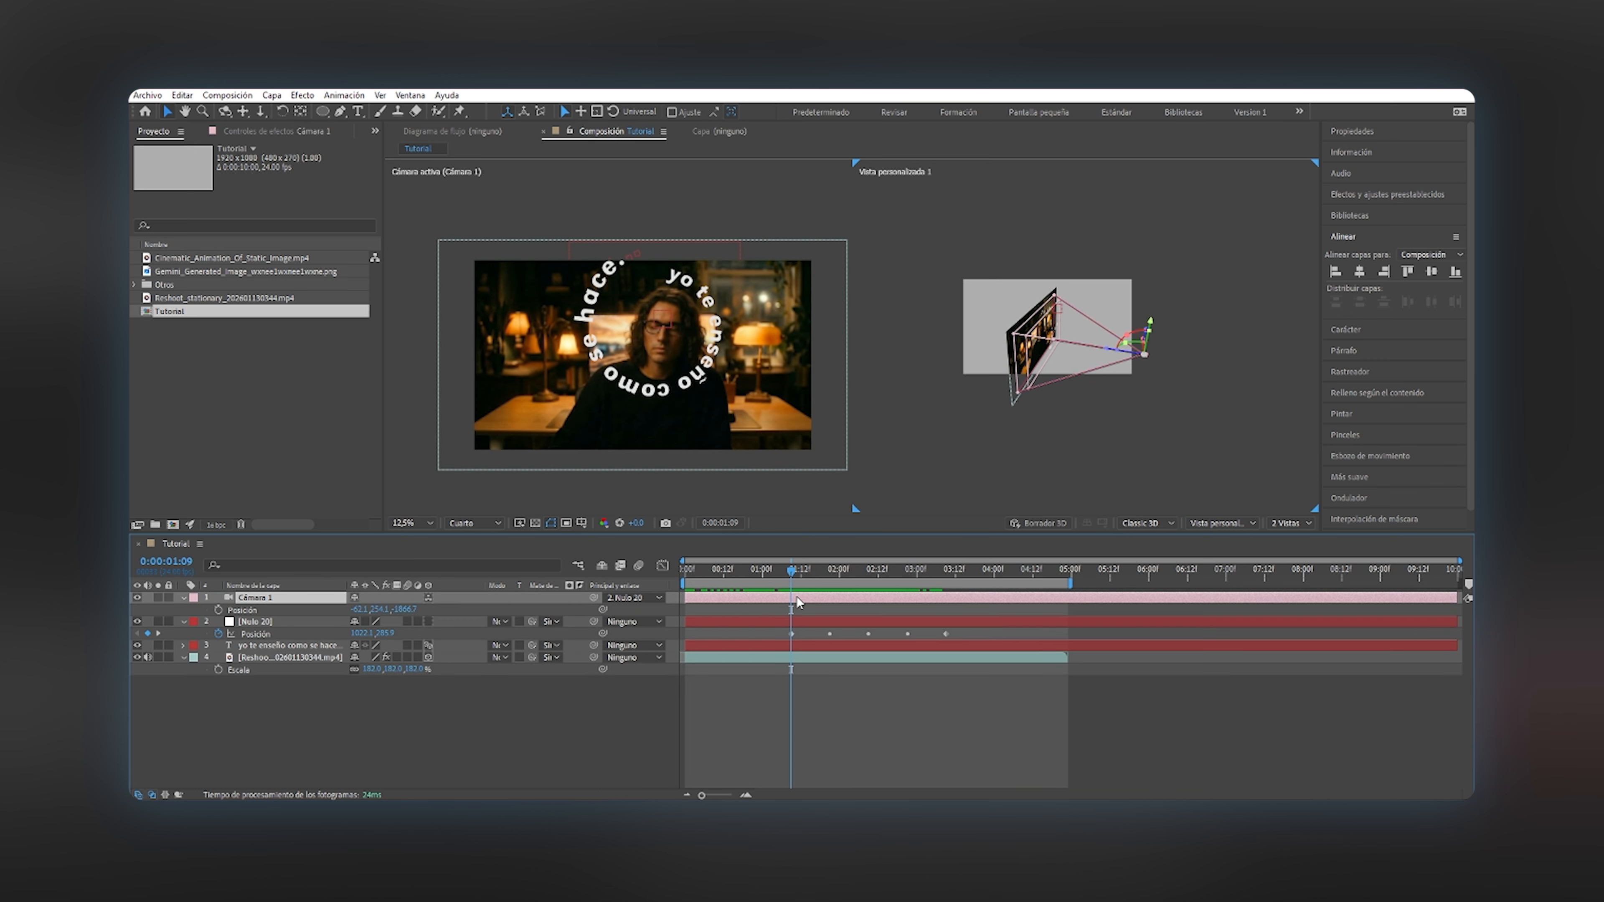
left_click(258, 611)
left_click(218, 610)
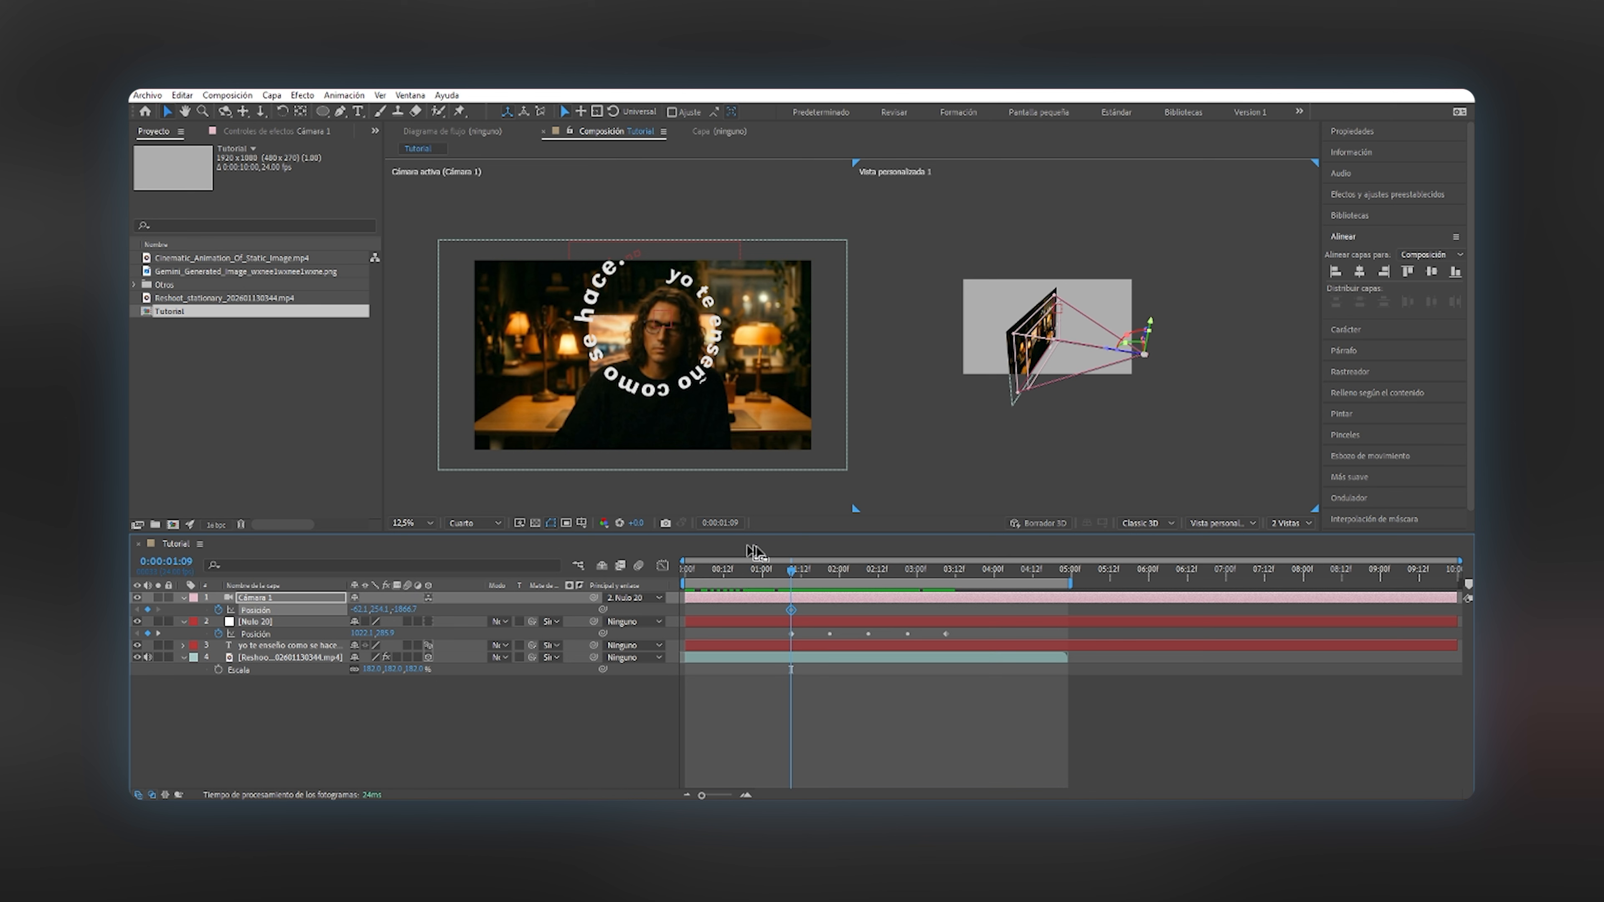
left_click_drag(406, 611, 507, 608)
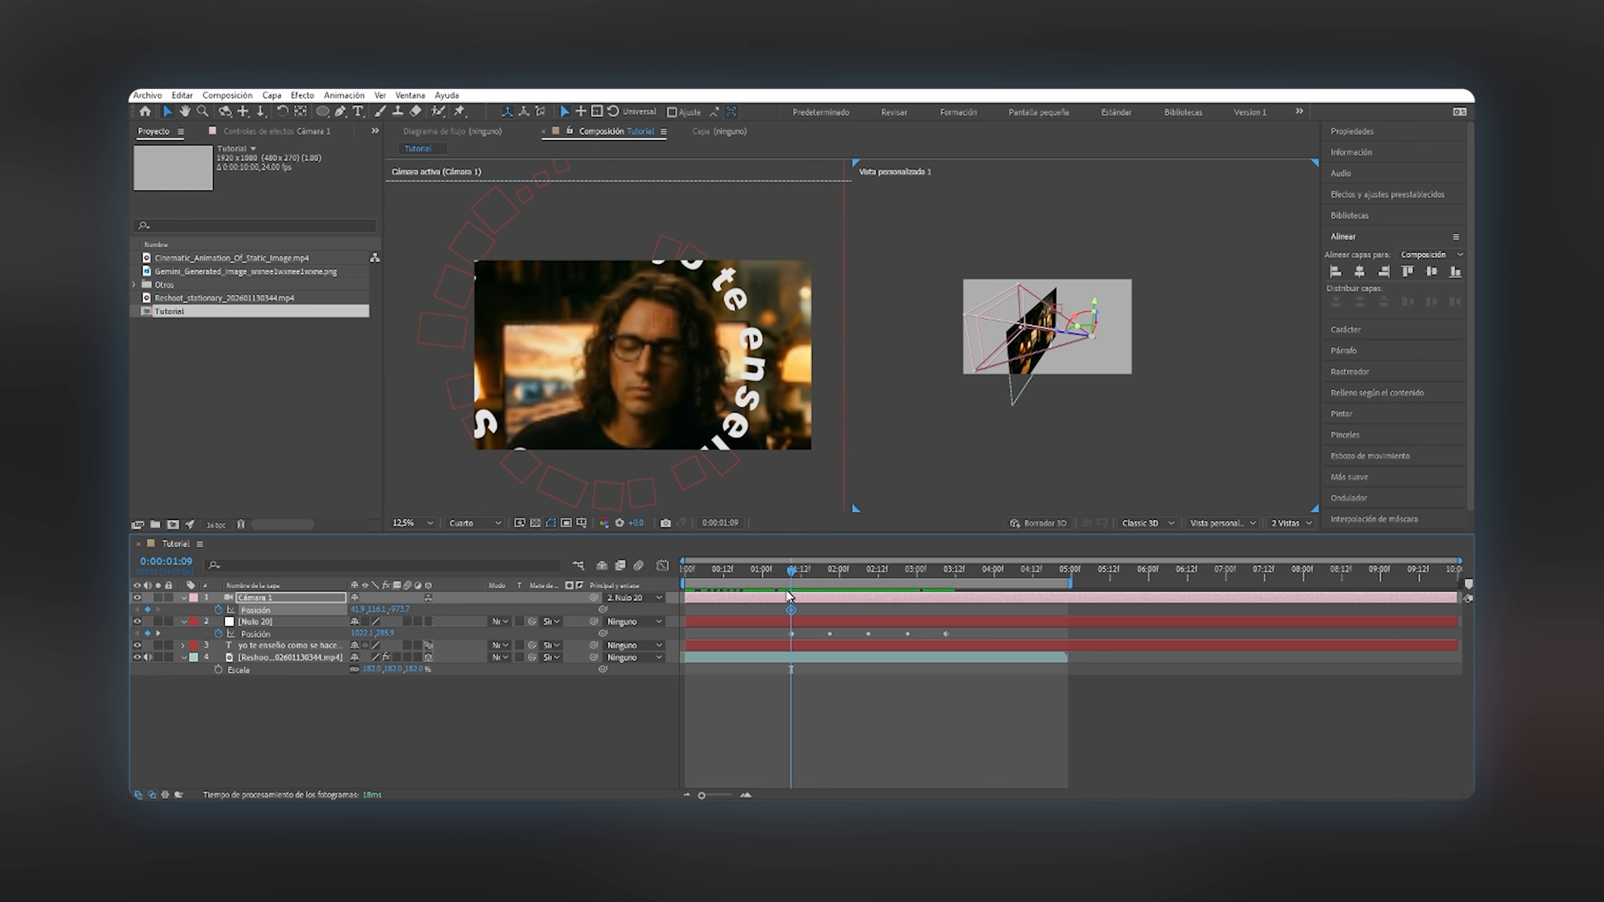
Keyframe the camera's Position at 0:00:03:09, pulling the camera back along Z to frame the whole circle of text.
left_click_drag(792, 572, 955, 575)
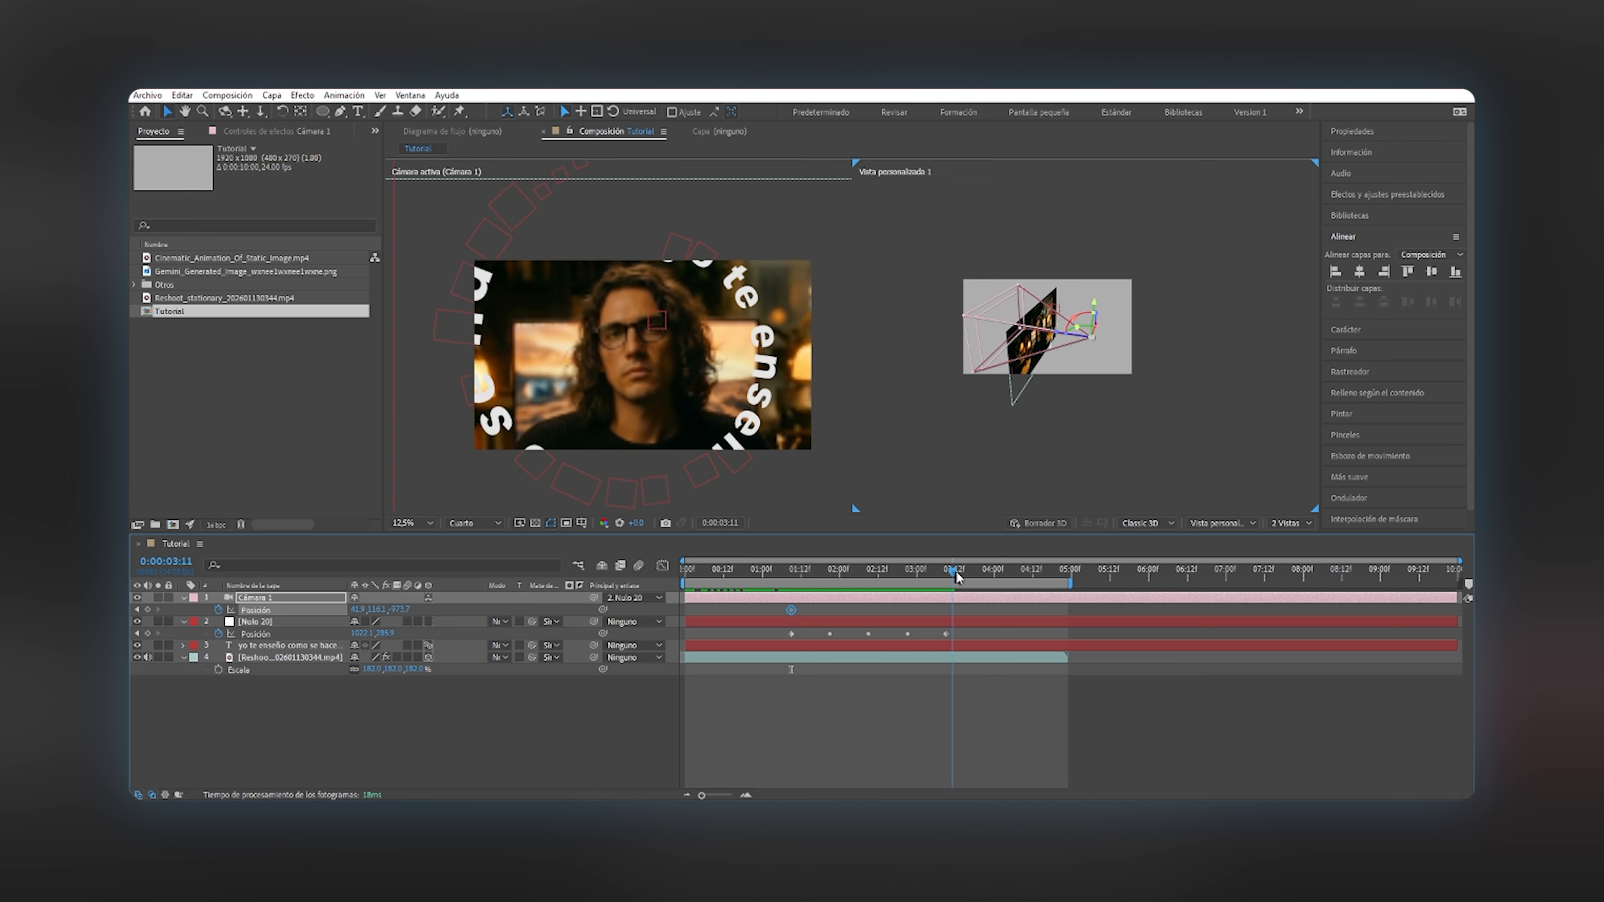
left_click(946, 634)
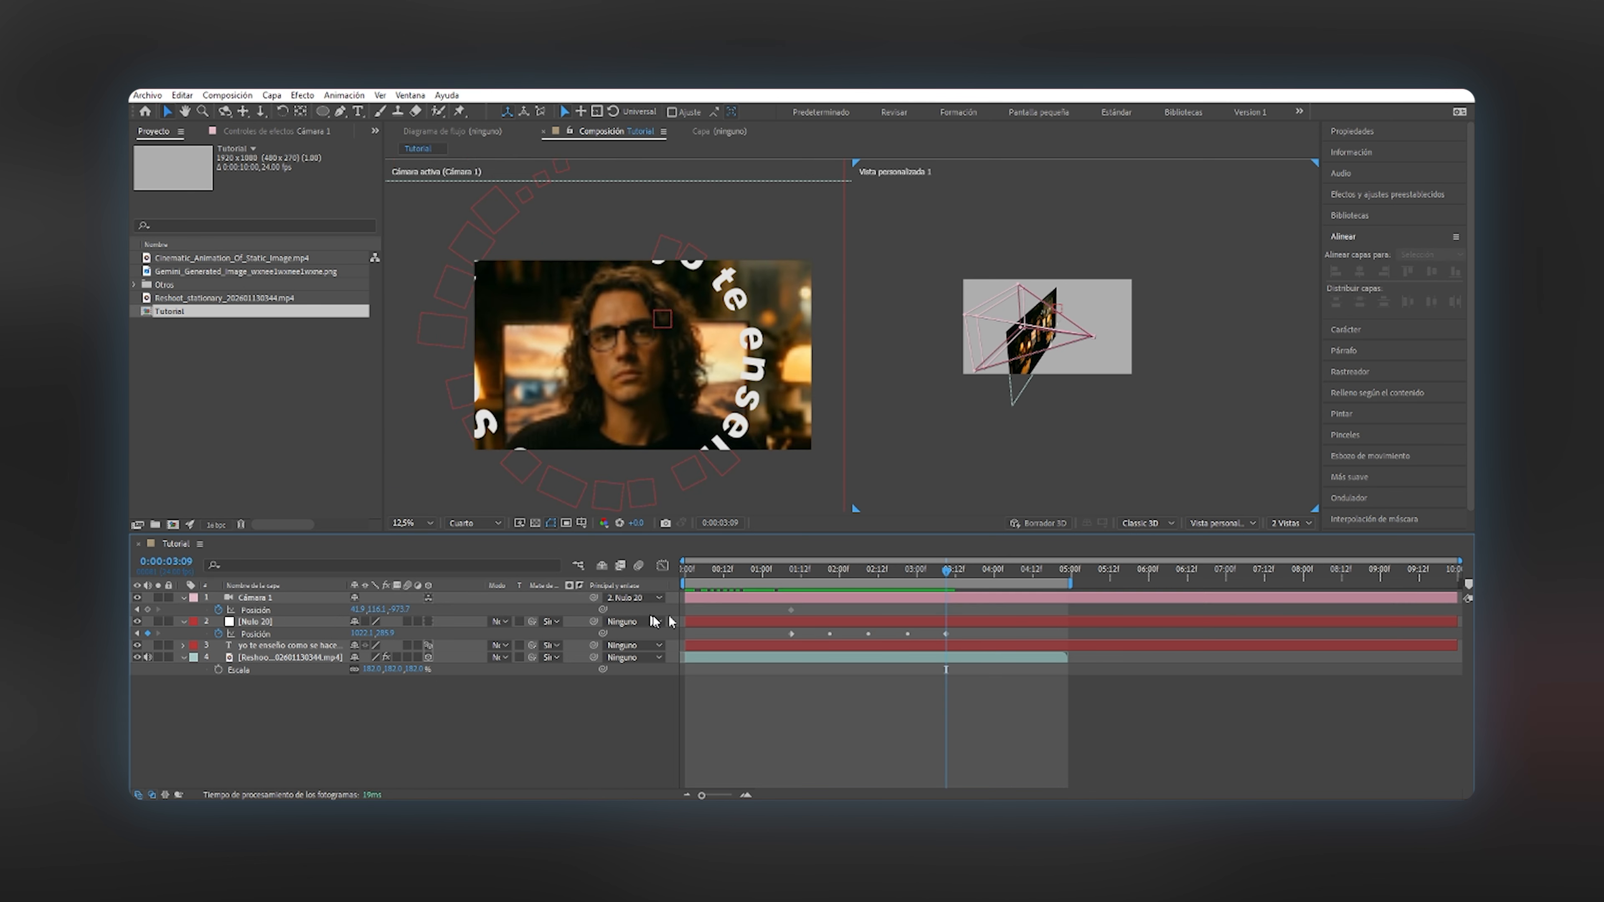
left_click_drag(396, 610, 205, 601)
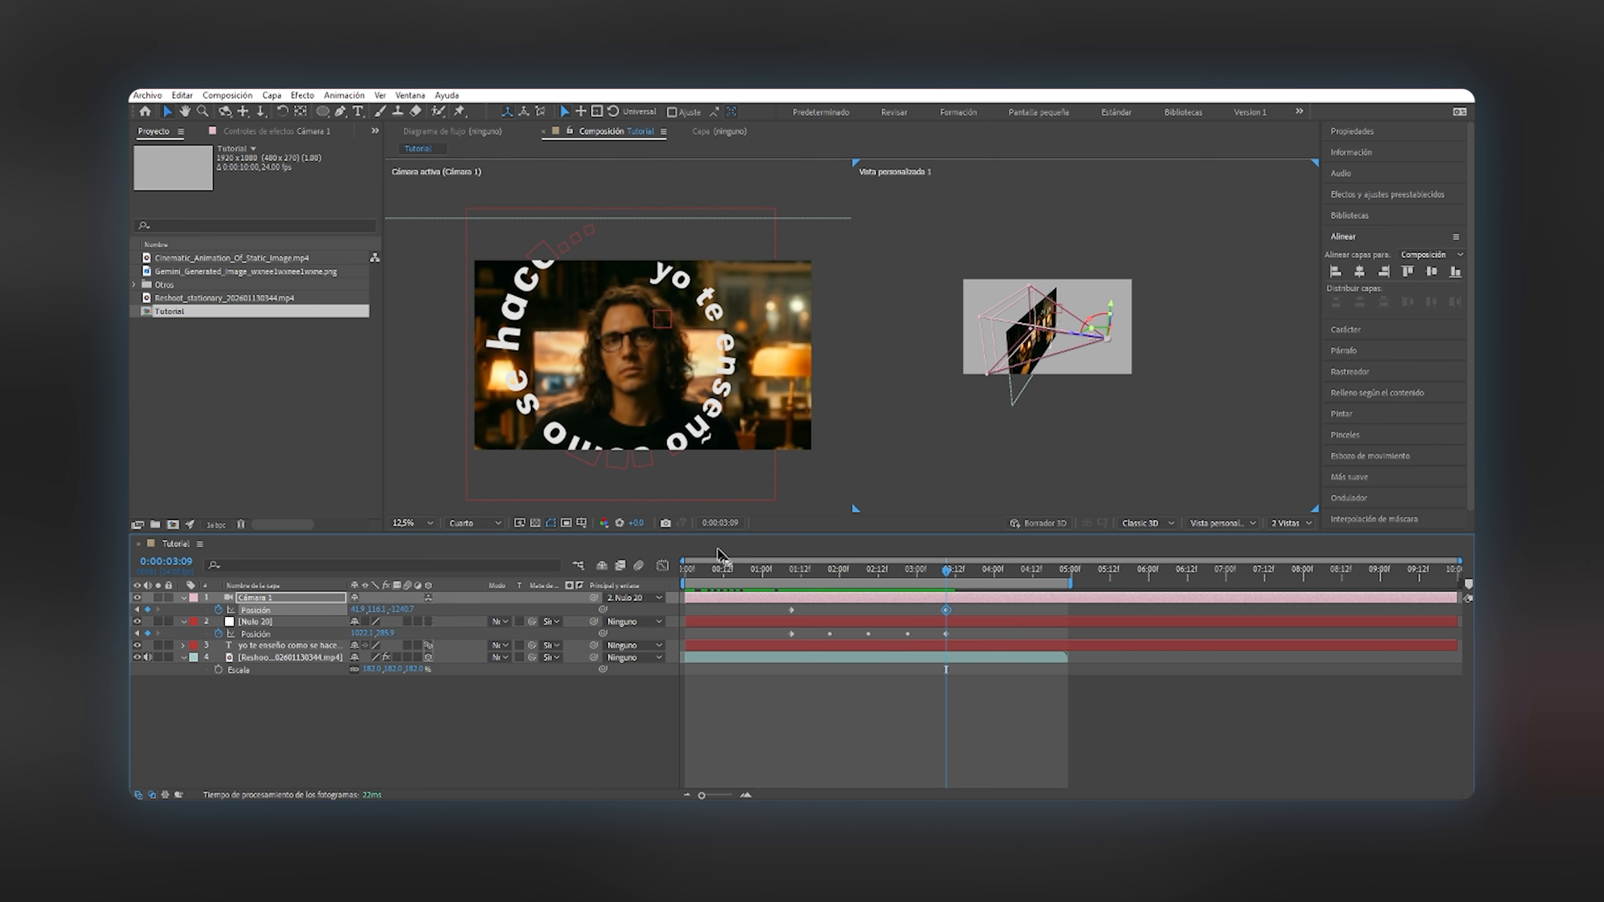
left_click_drag(1073, 338, 1100, 340)
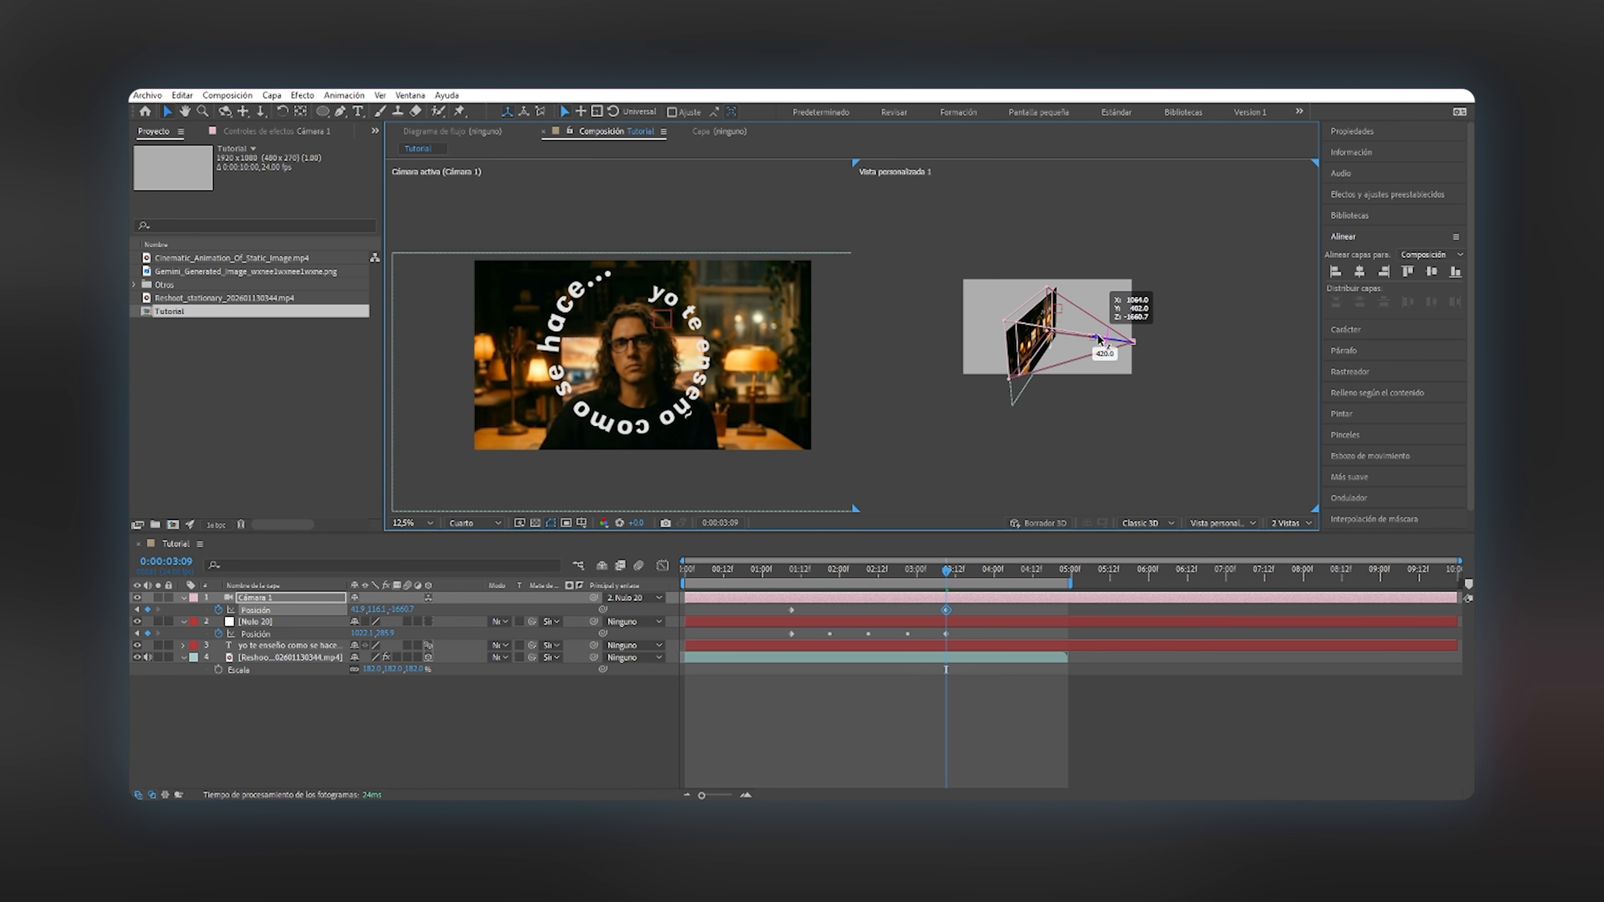
Play back the camera move from just before its first Position keyframe.
left_click(789, 573)
key("space")
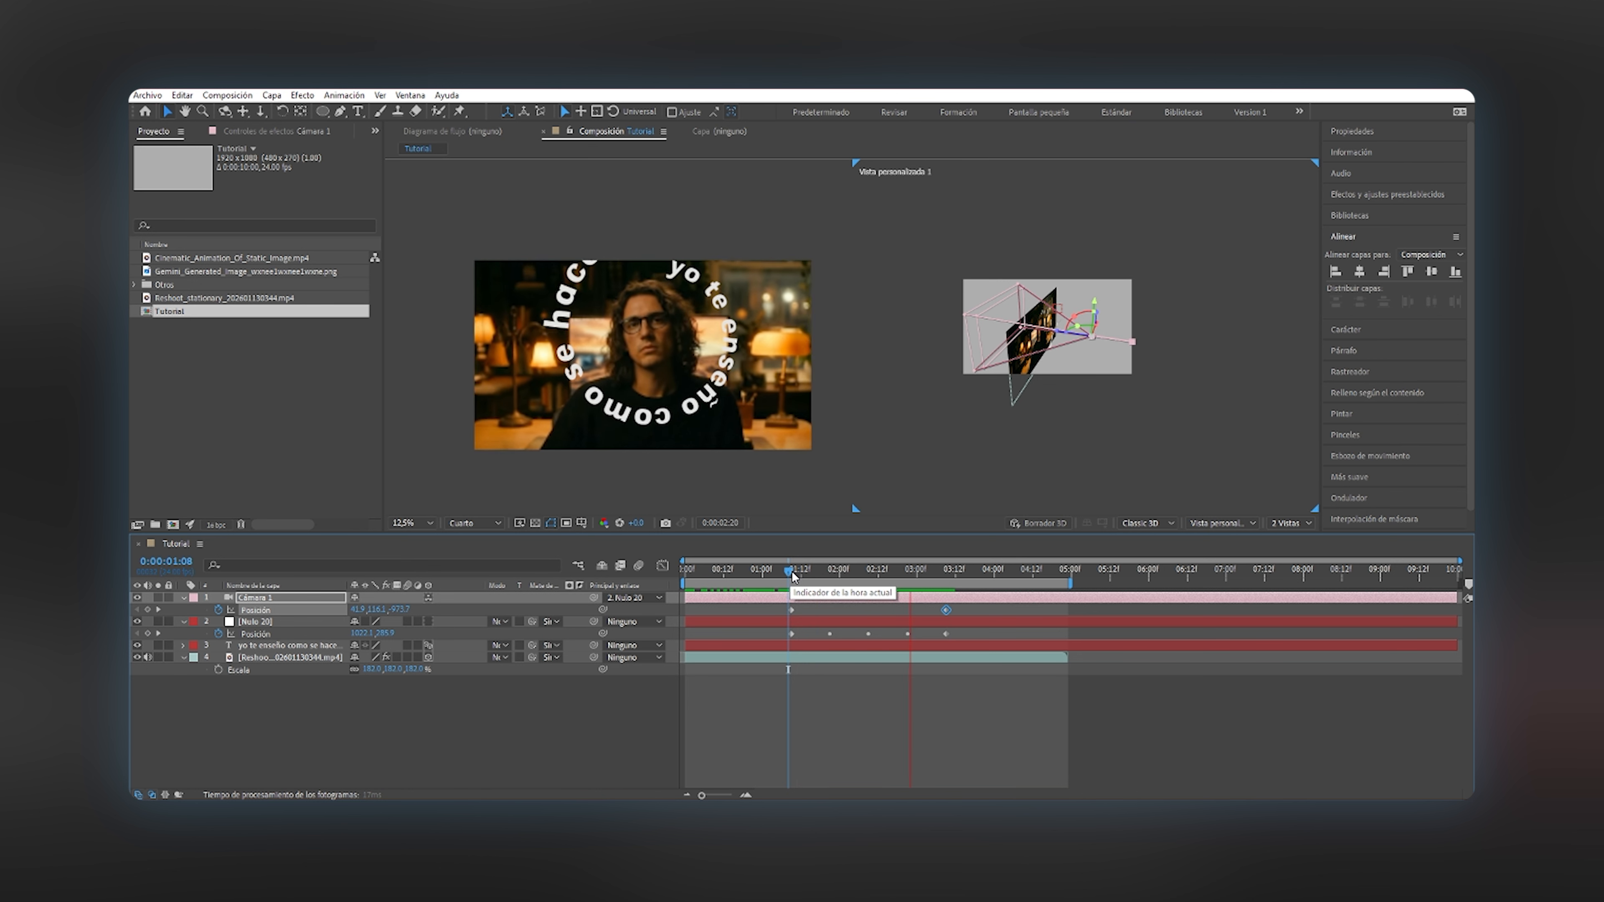
key("space")
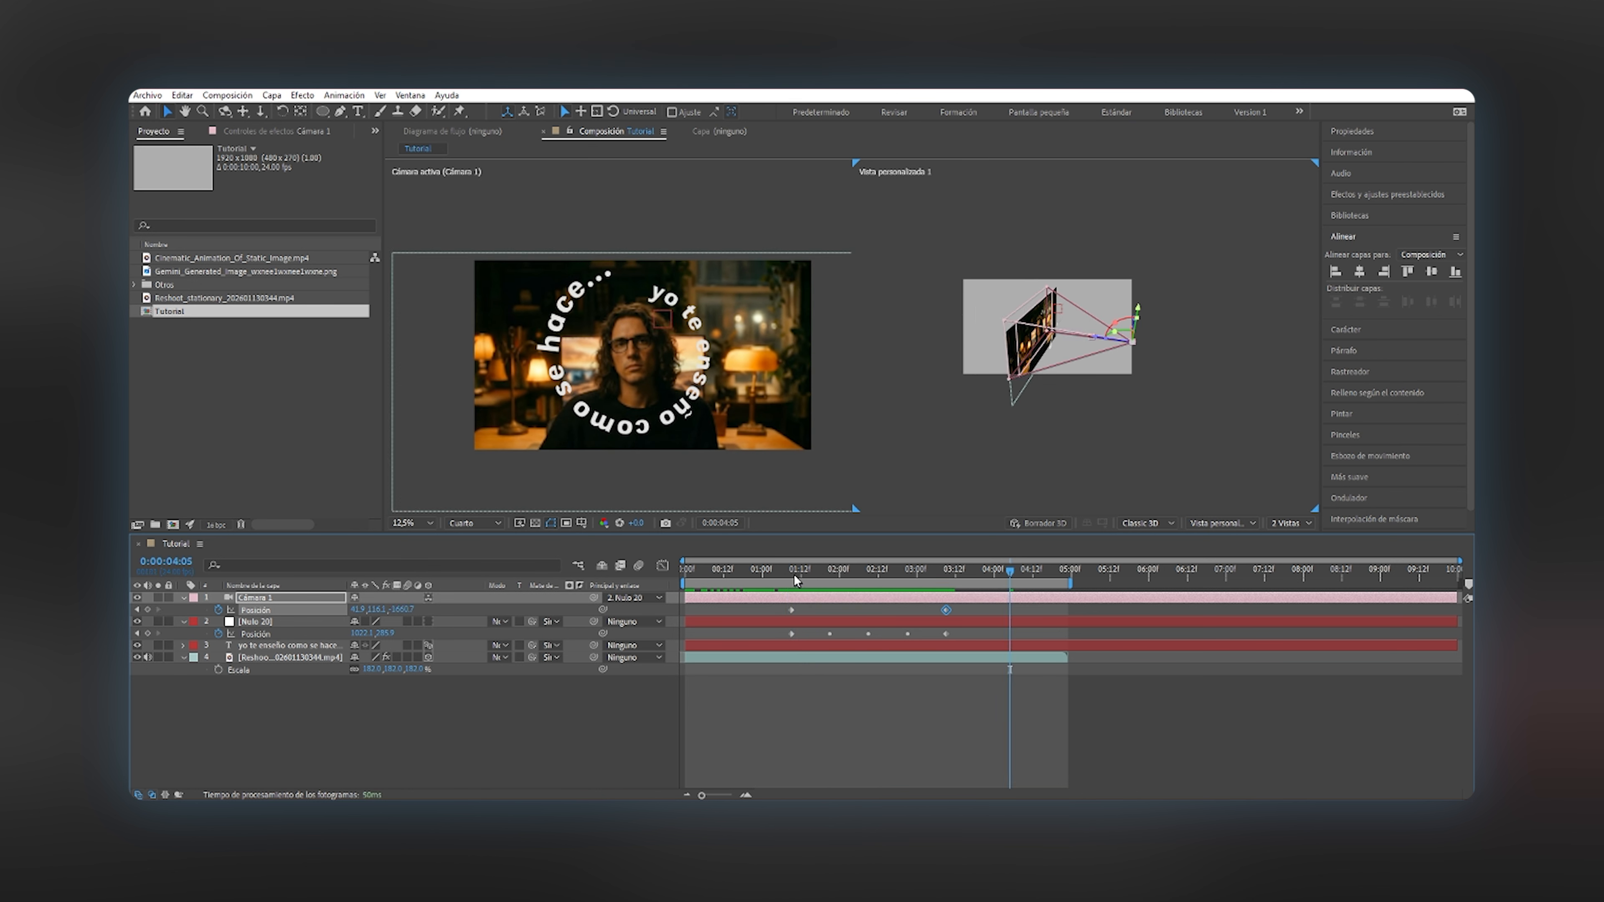
Apply Easy Ease to the camera's and null's Position keyframes and reshape their speed curves for a longer slowdown at the end.
left_click(792, 572)
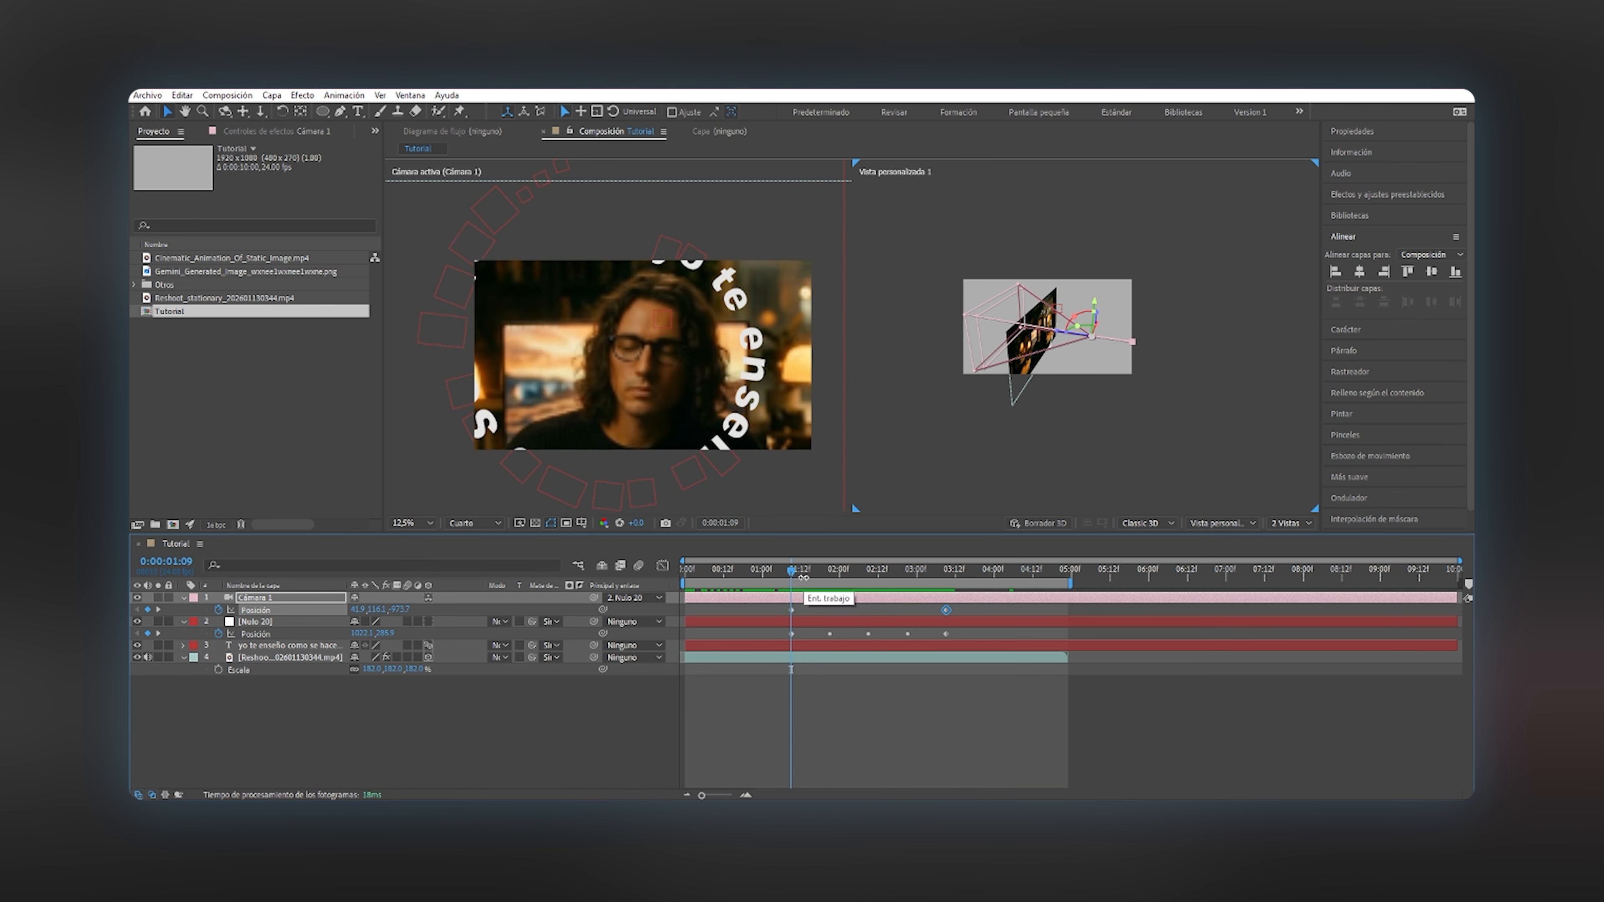
left_click_drag(976, 641, 770, 614)
key("F9")
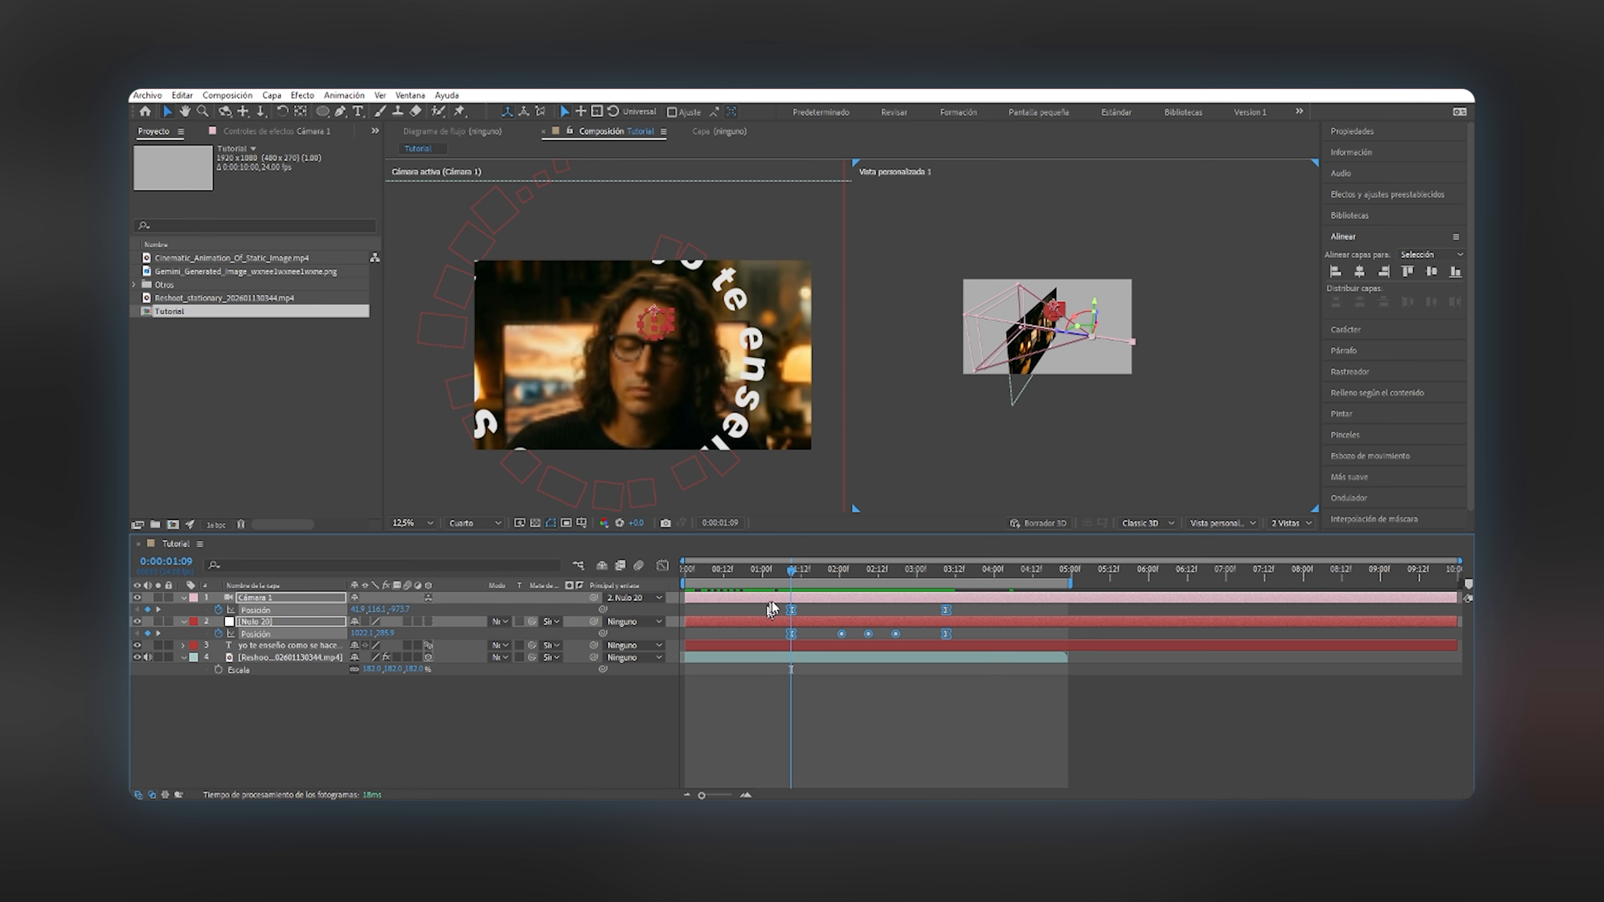
left_click(661, 566)
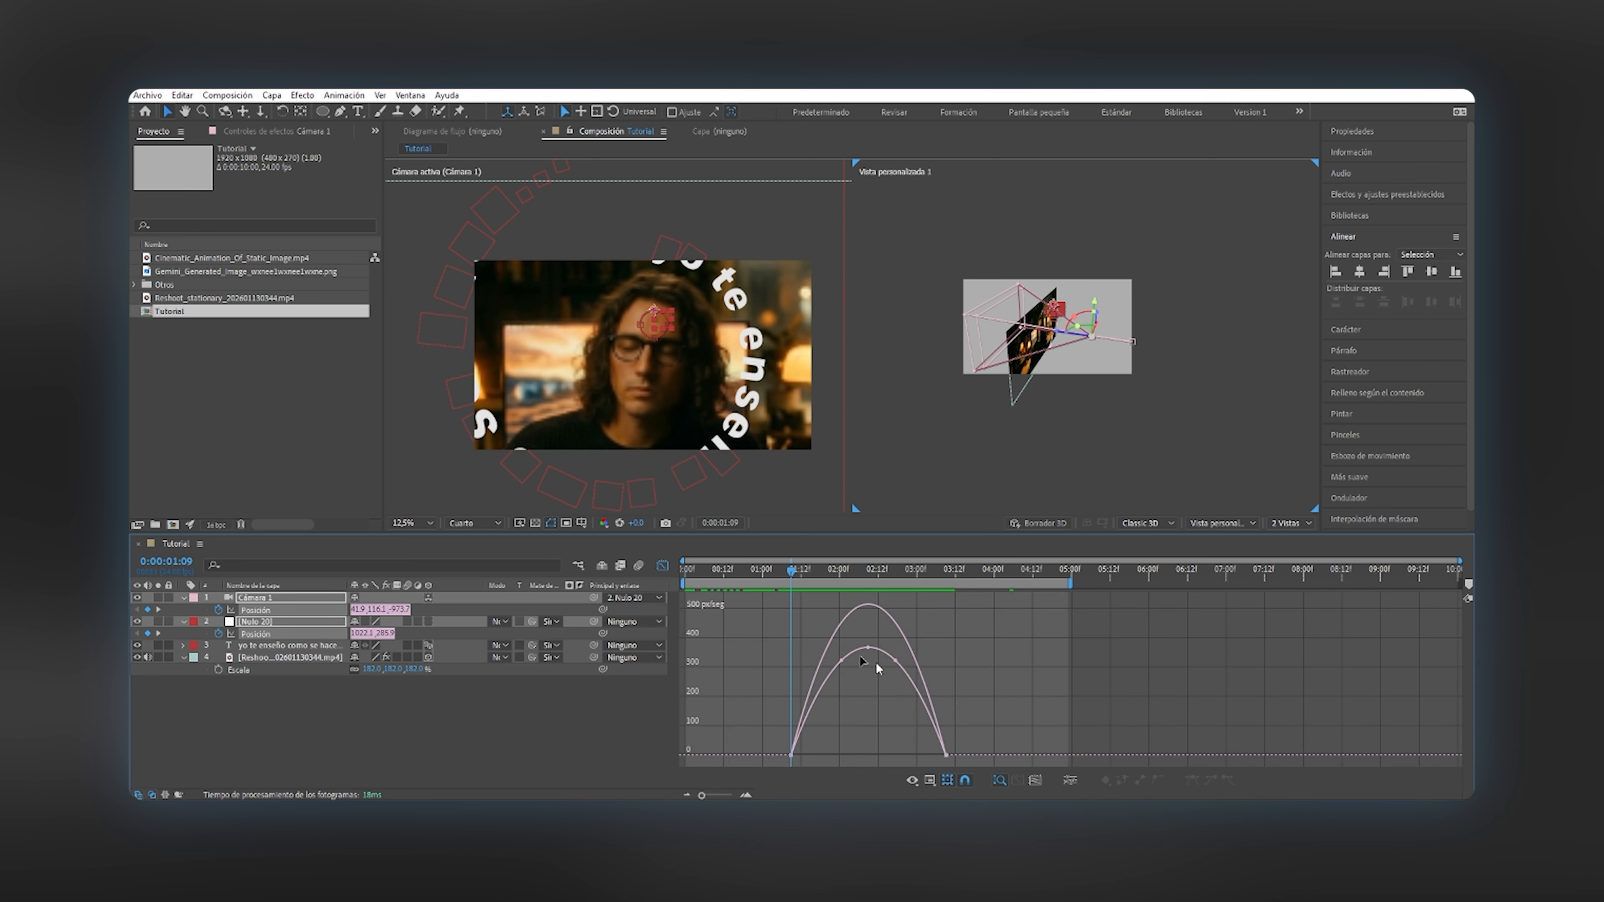
left_click_drag(961, 702, 897, 751)
Pull the camera farther back along Z at its 0:00:03:09 Position keyframe.
key("space")
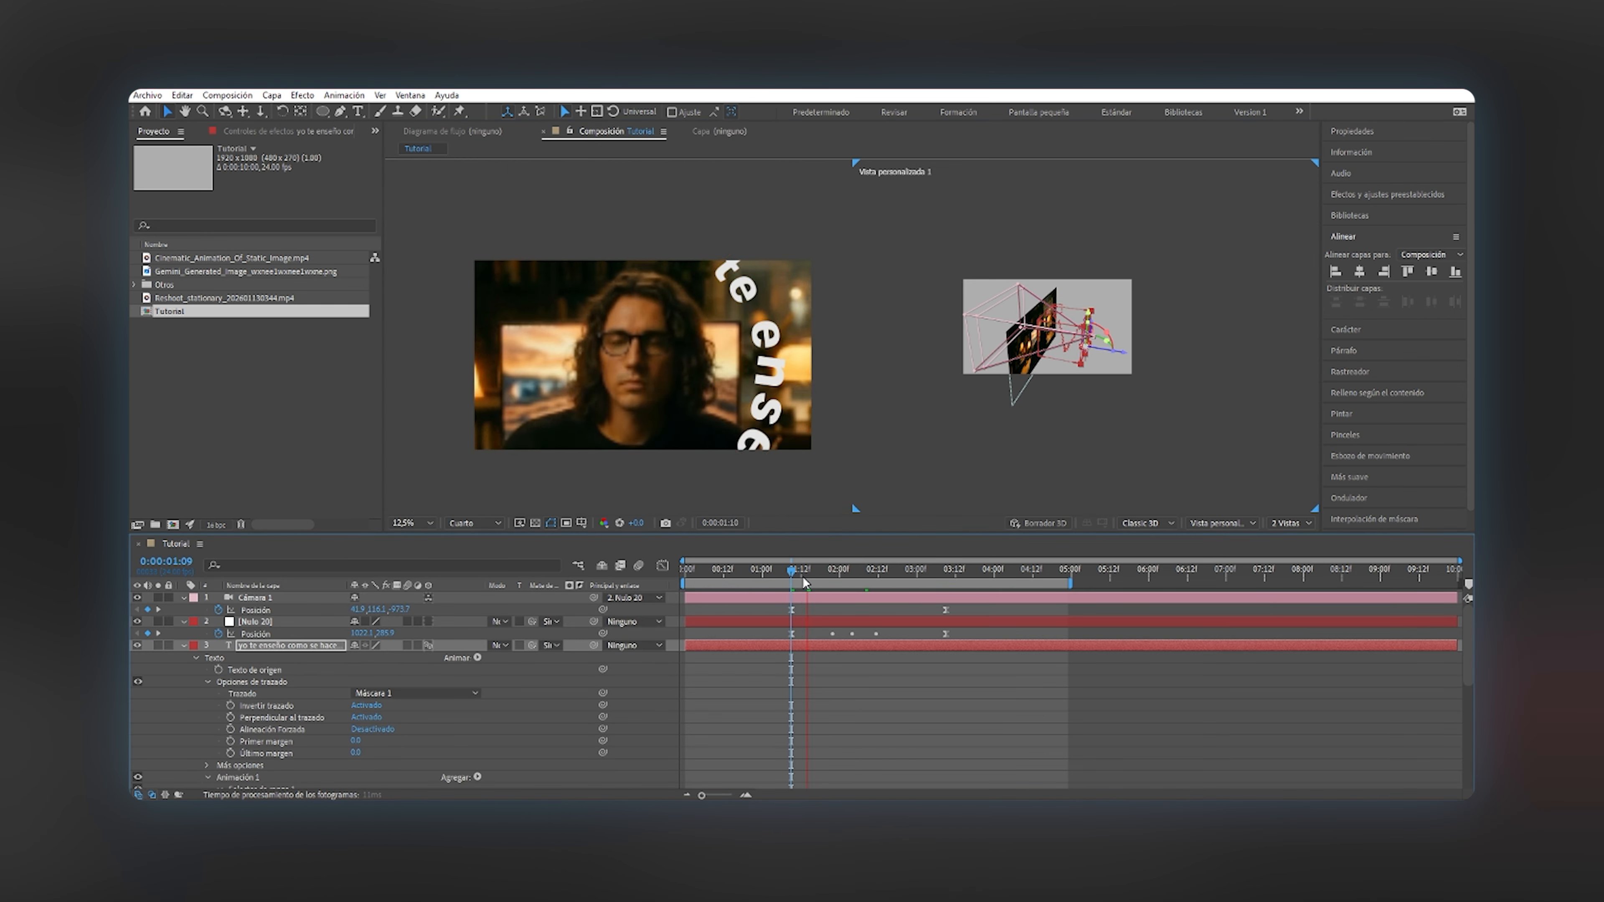
key("k")
left_click_drag(404, 610, 295, 580)
Move the text layer along Z toward the man and readjust the text animator's Position offset along Z.
left_click(600, 438)
scroll(411, 708, "down", 5)
left_click_drag(383, 764, 422, 733)
scroll(422, 733, "up", 5)
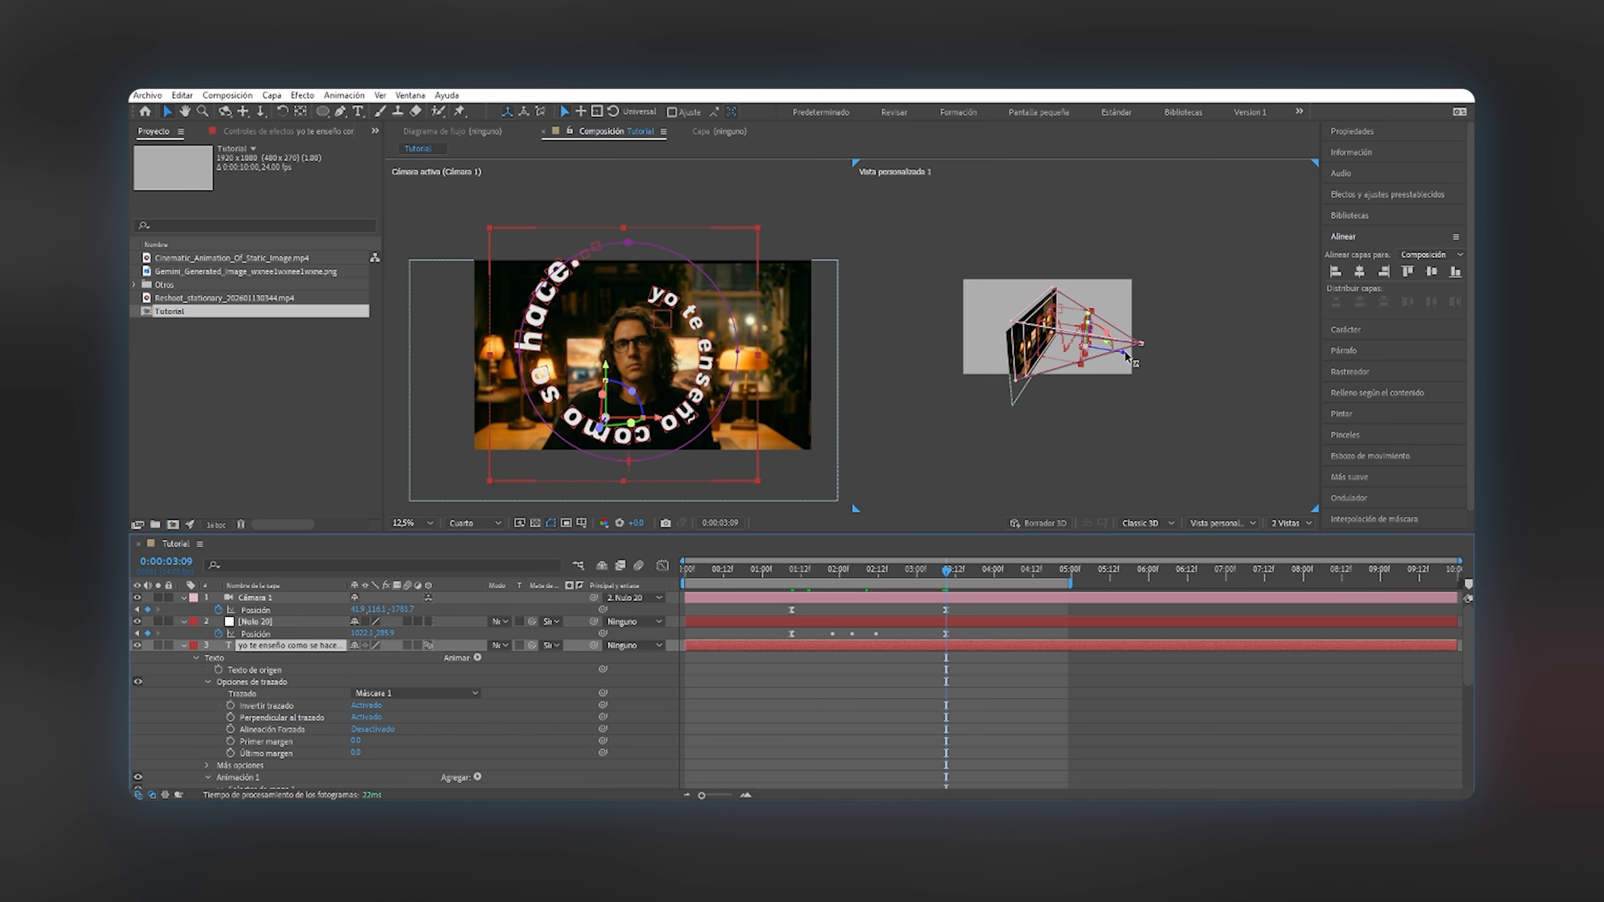
left_click_drag(1119, 353, 1113, 354)
scroll(410, 727, "down", 5)
left_click_drag(385, 766, 329, 766)
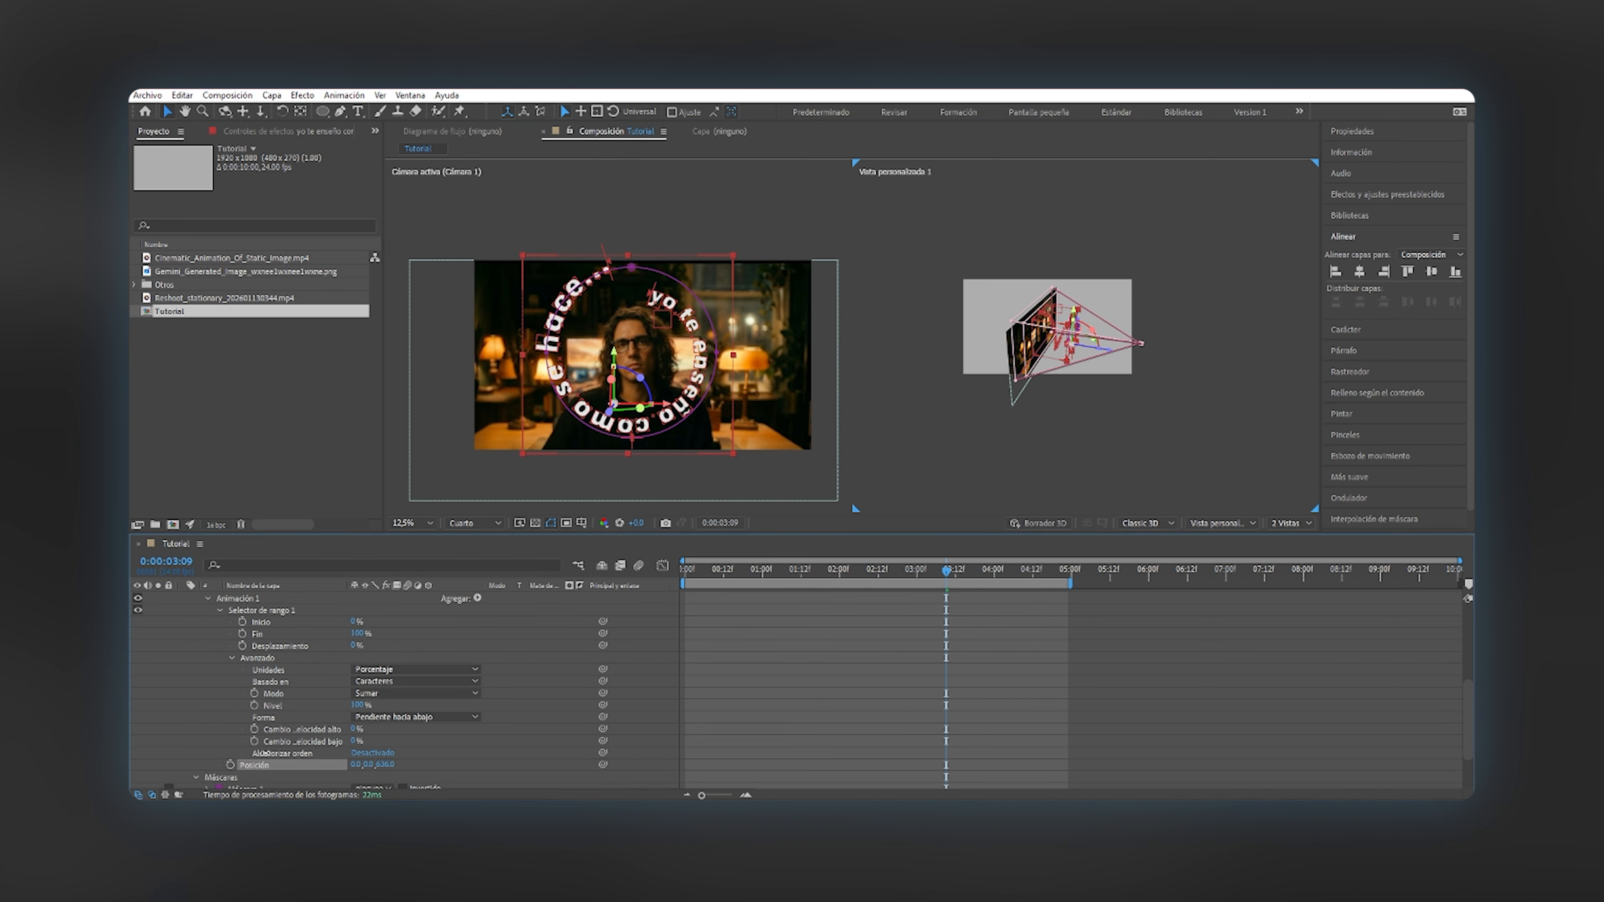
Preview the eased camera move and the letter depth from 0:00:01:09.
scroll(442, 739, "up", 5)
left_click(794, 572)
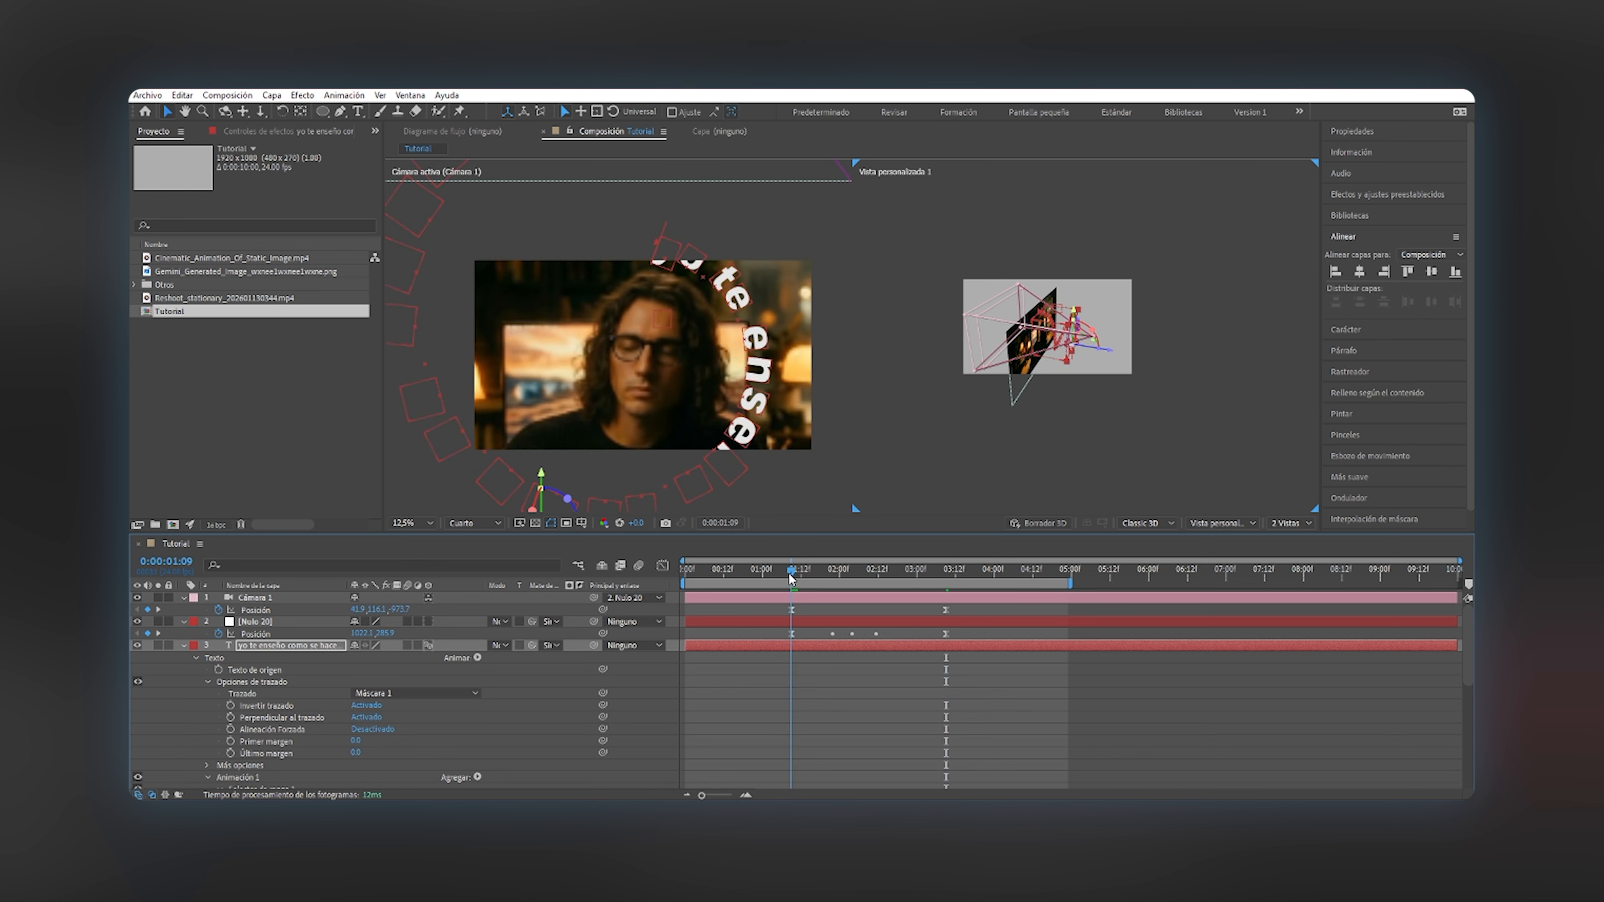
key("space")
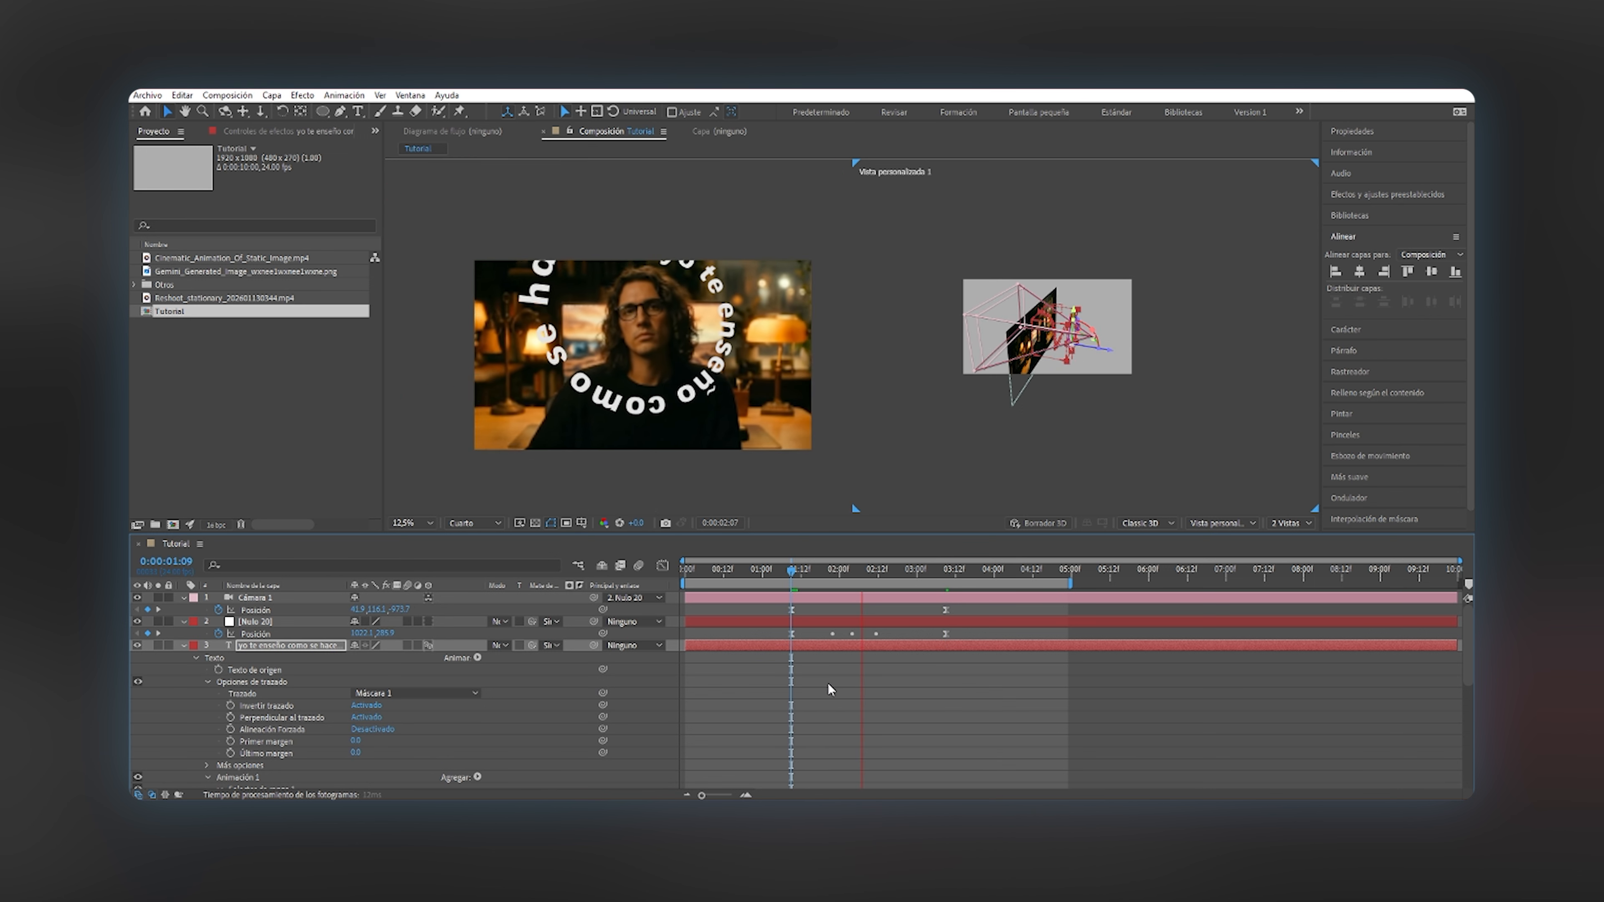
key("space")
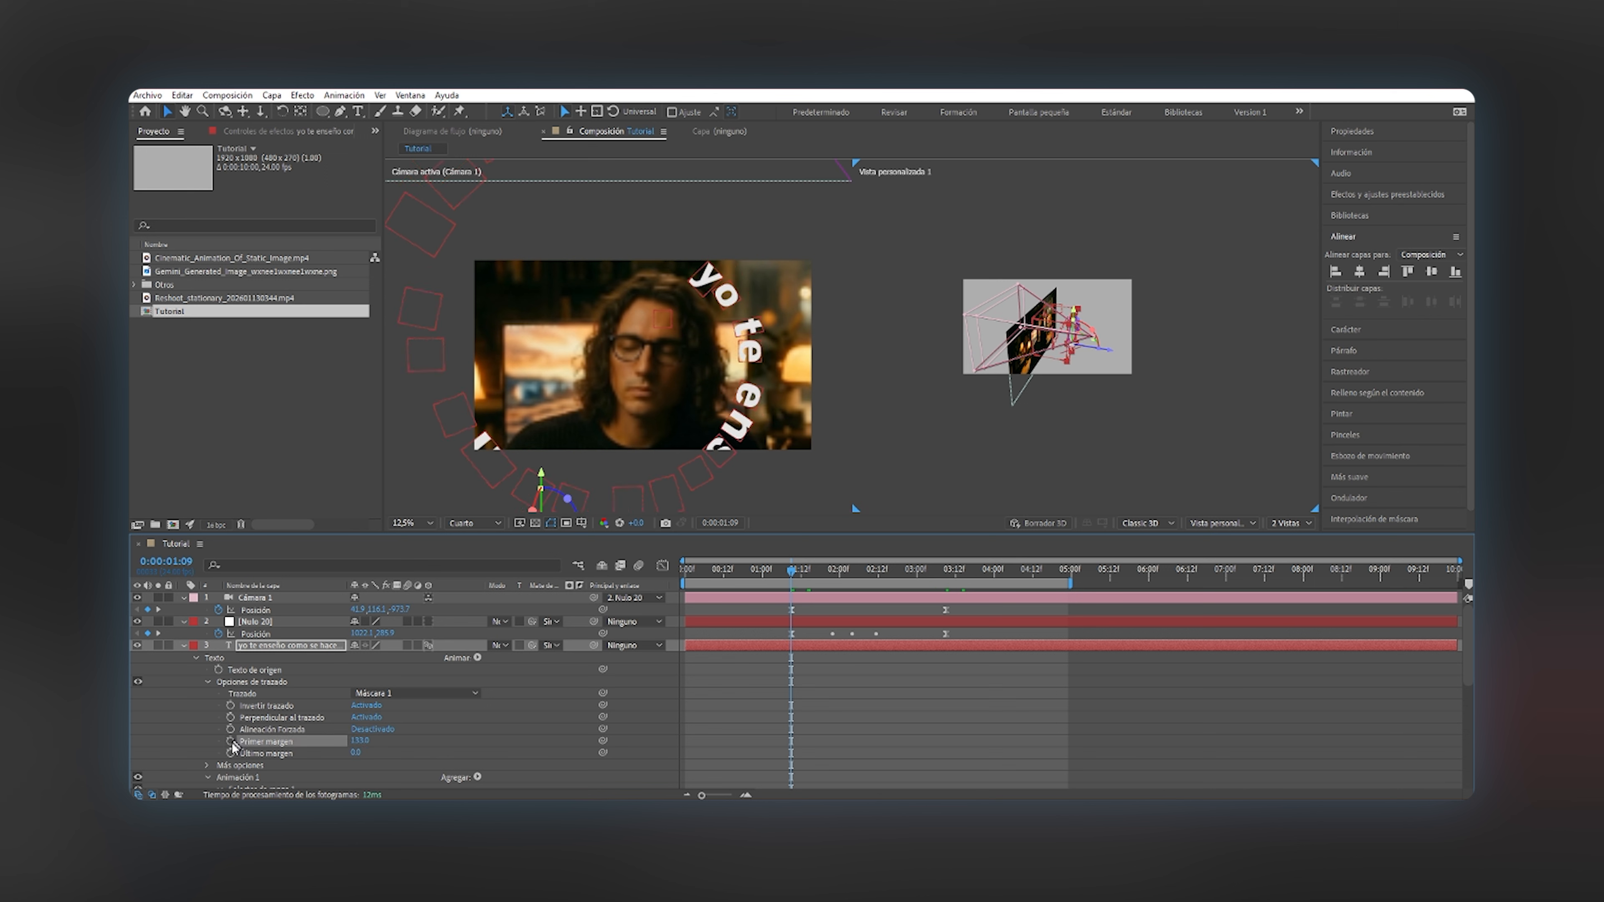
Keyframe the text path's Primer margen at 0:00:01:09 and set it to 0 at 0:00:03:09.
left_click(230, 741)
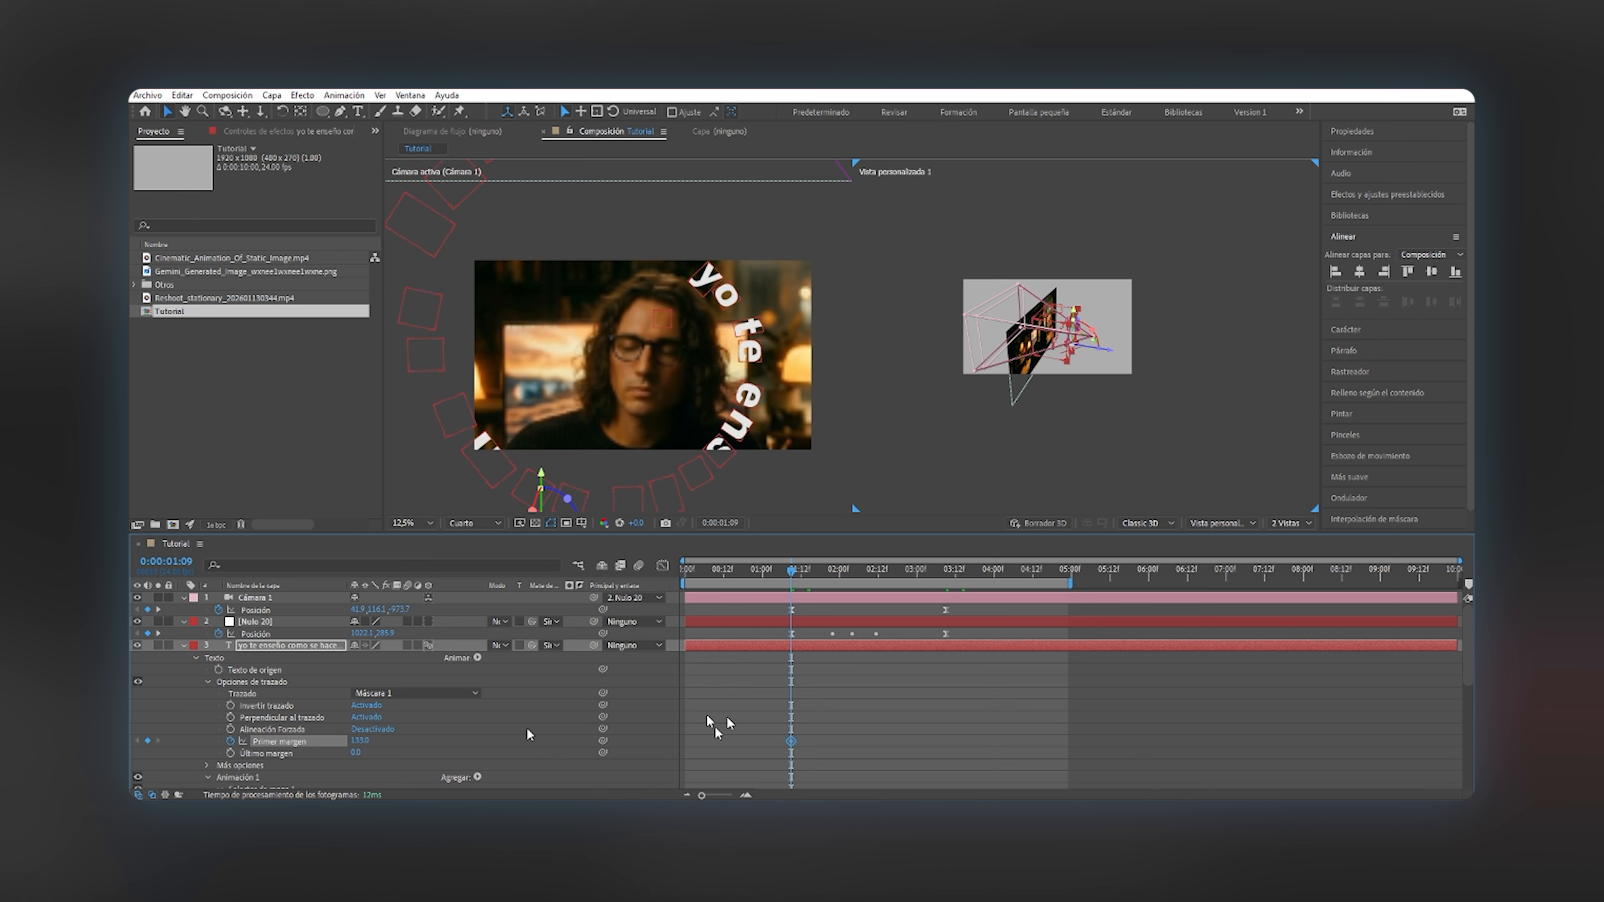
left_click(939, 569)
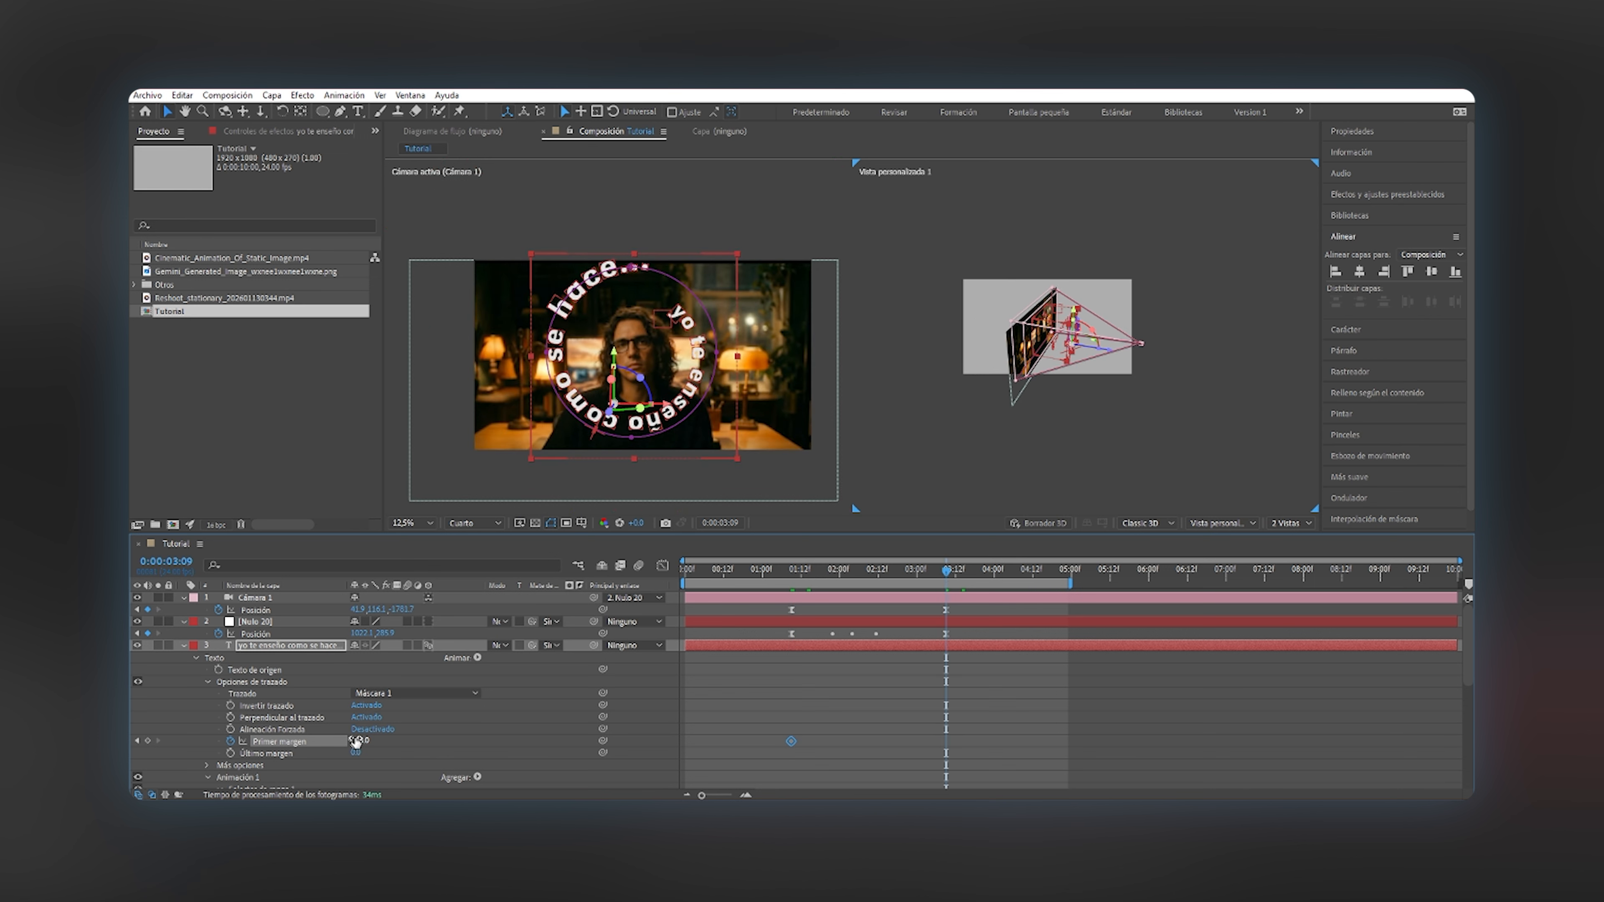
key("Return")
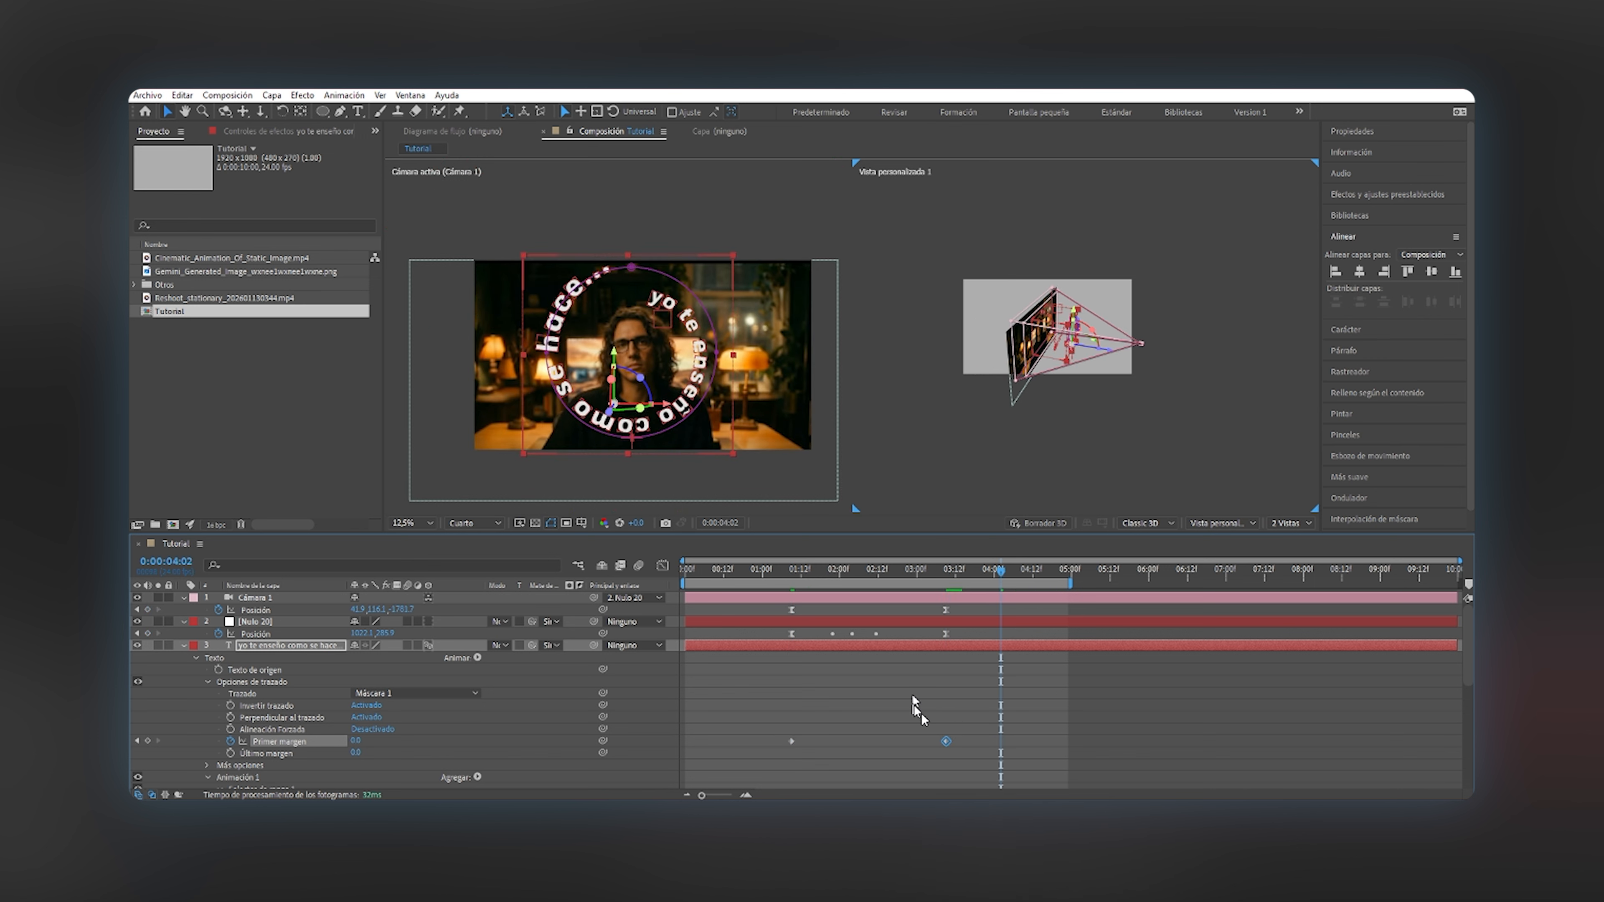
Apply Easy Ease to both Primer margen keyframes of the text layer.
left_click_drag(980, 753, 760, 737)
key("F9")
left_click_drag(962, 710, 760, 757)
left_click(768, 711)
Preview the animation from 0:00:01:09 and shift the first Primer margen keyframe slightly earlier.
left_click(791, 570)
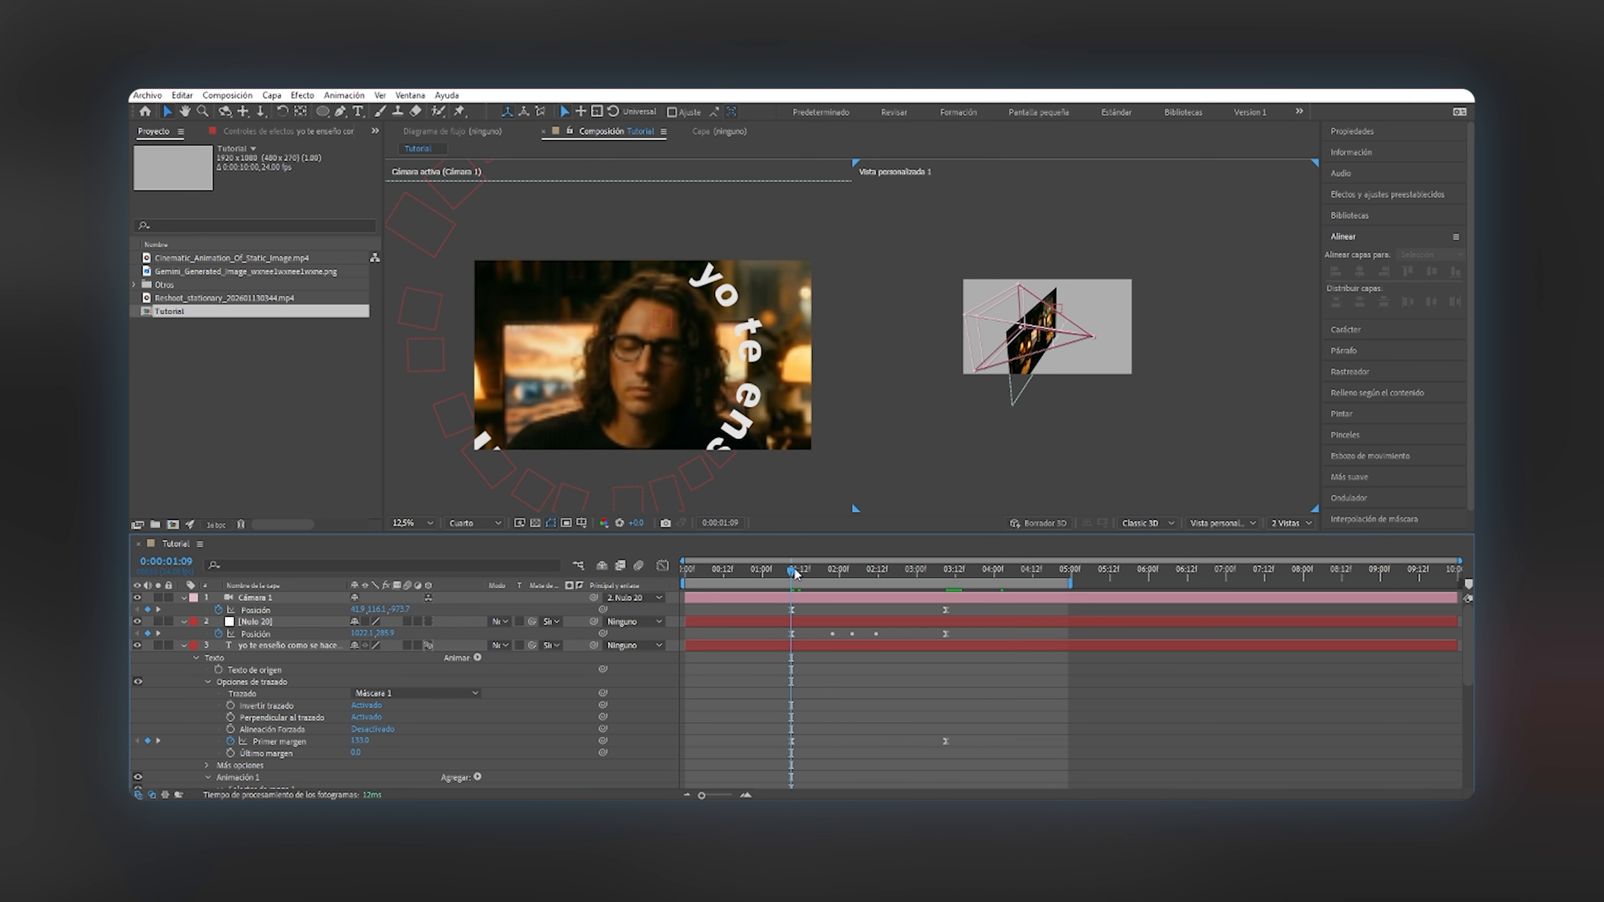
key("space")
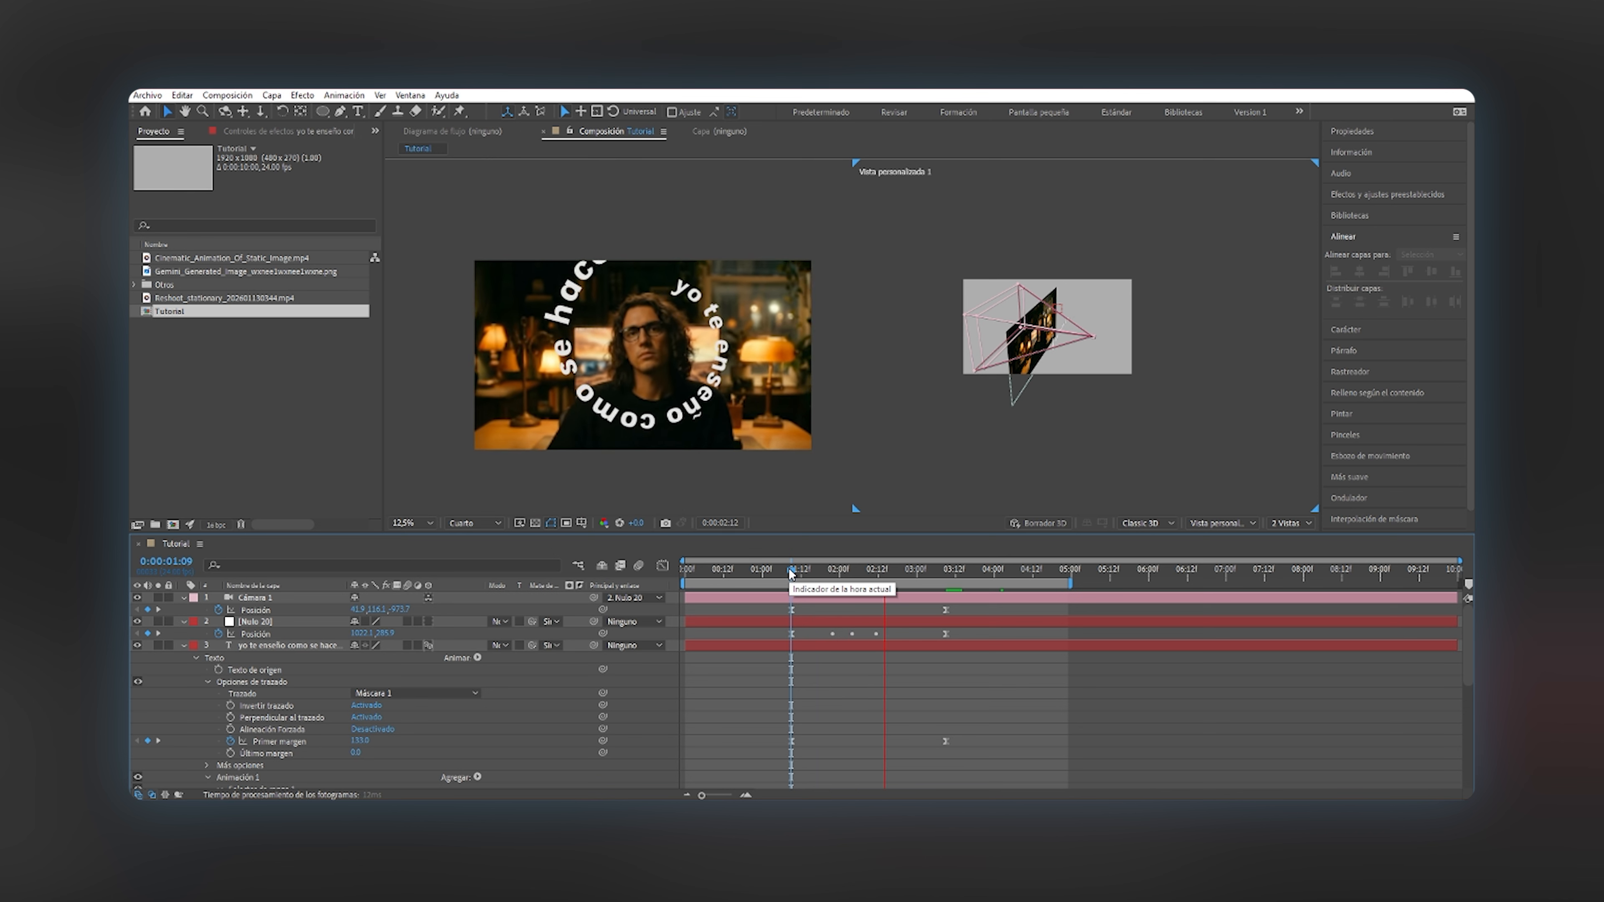
key("space")
left_click_drag(791, 742, 782, 742)
Add an Opacidad animator to the text layer and set its opacity to 0%.
left_click(792, 572)
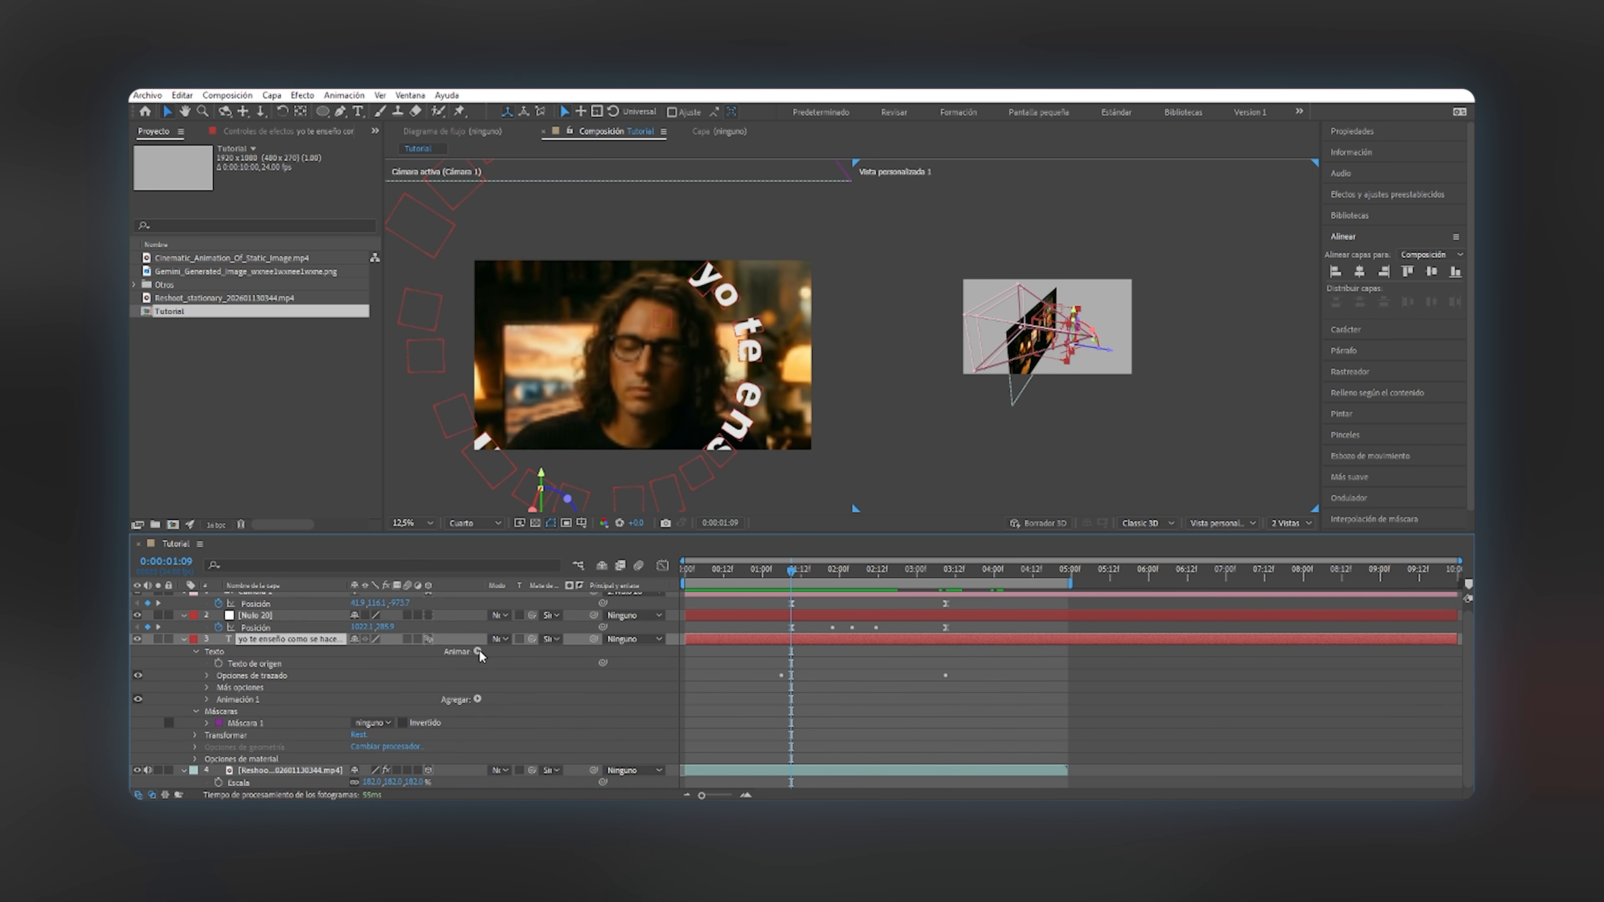
left_click(478, 651)
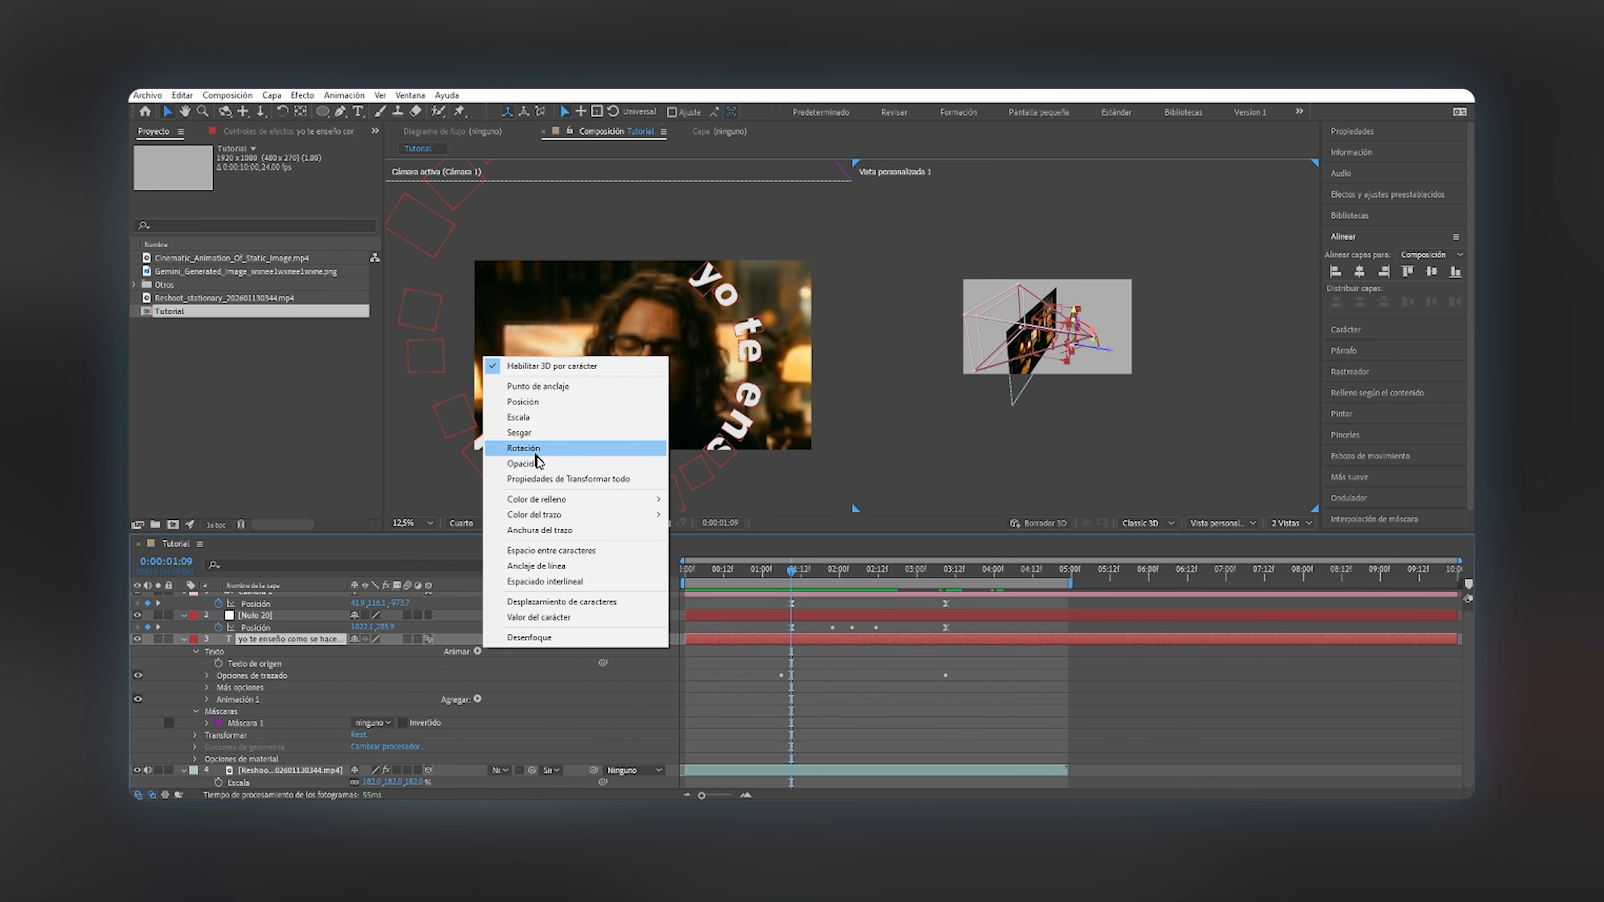
left_click(531, 464)
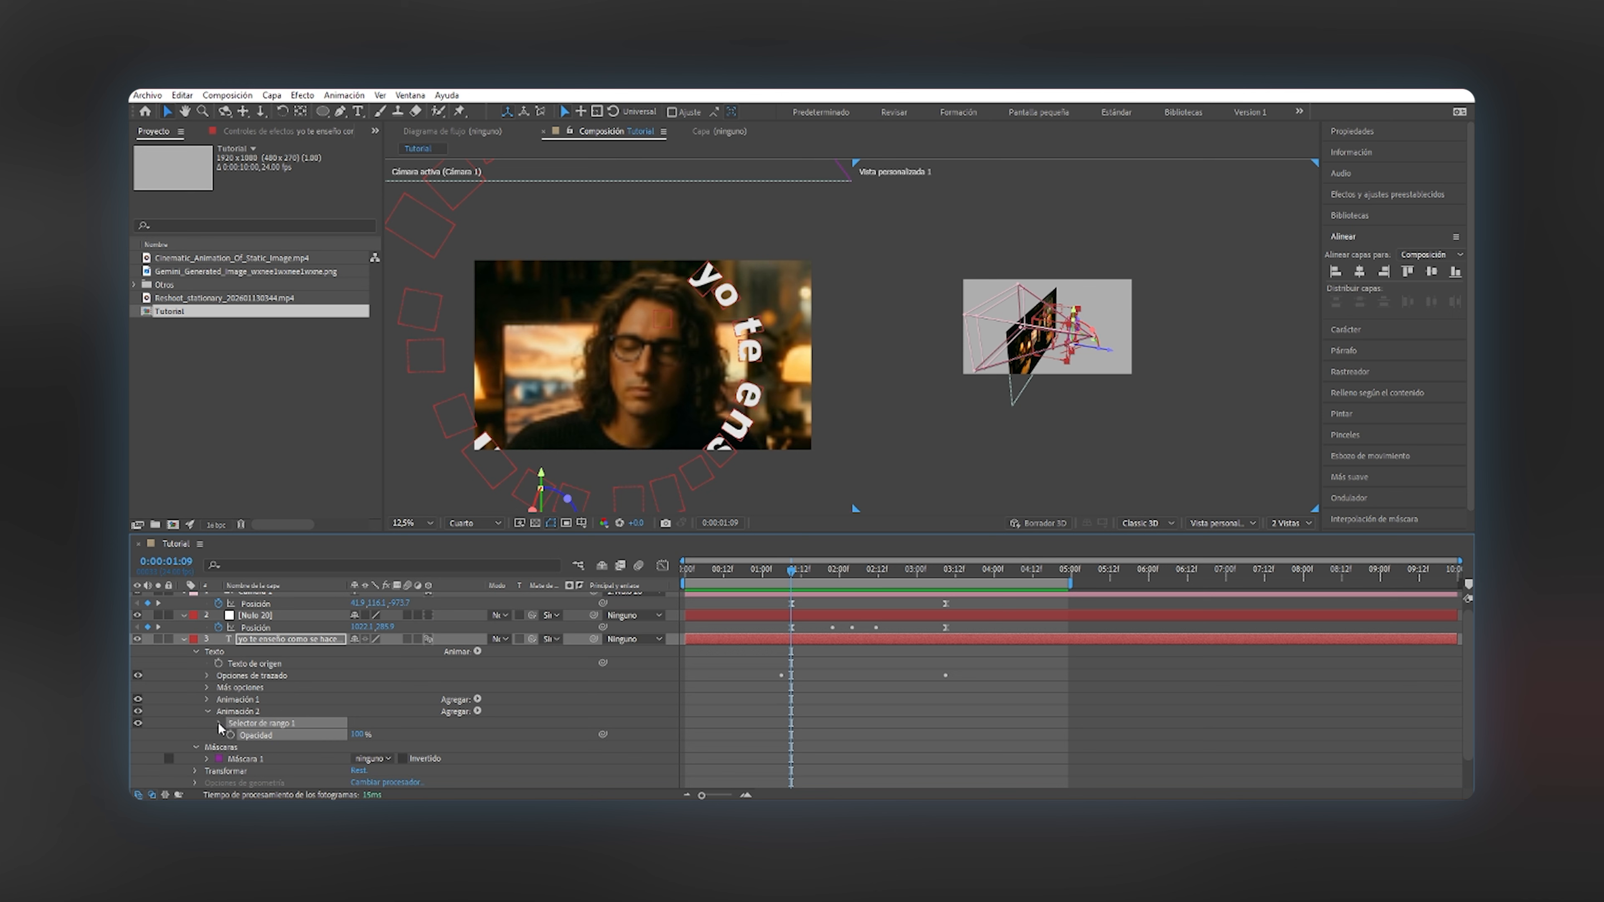
left_click_drag(361, 737, 188, 734)
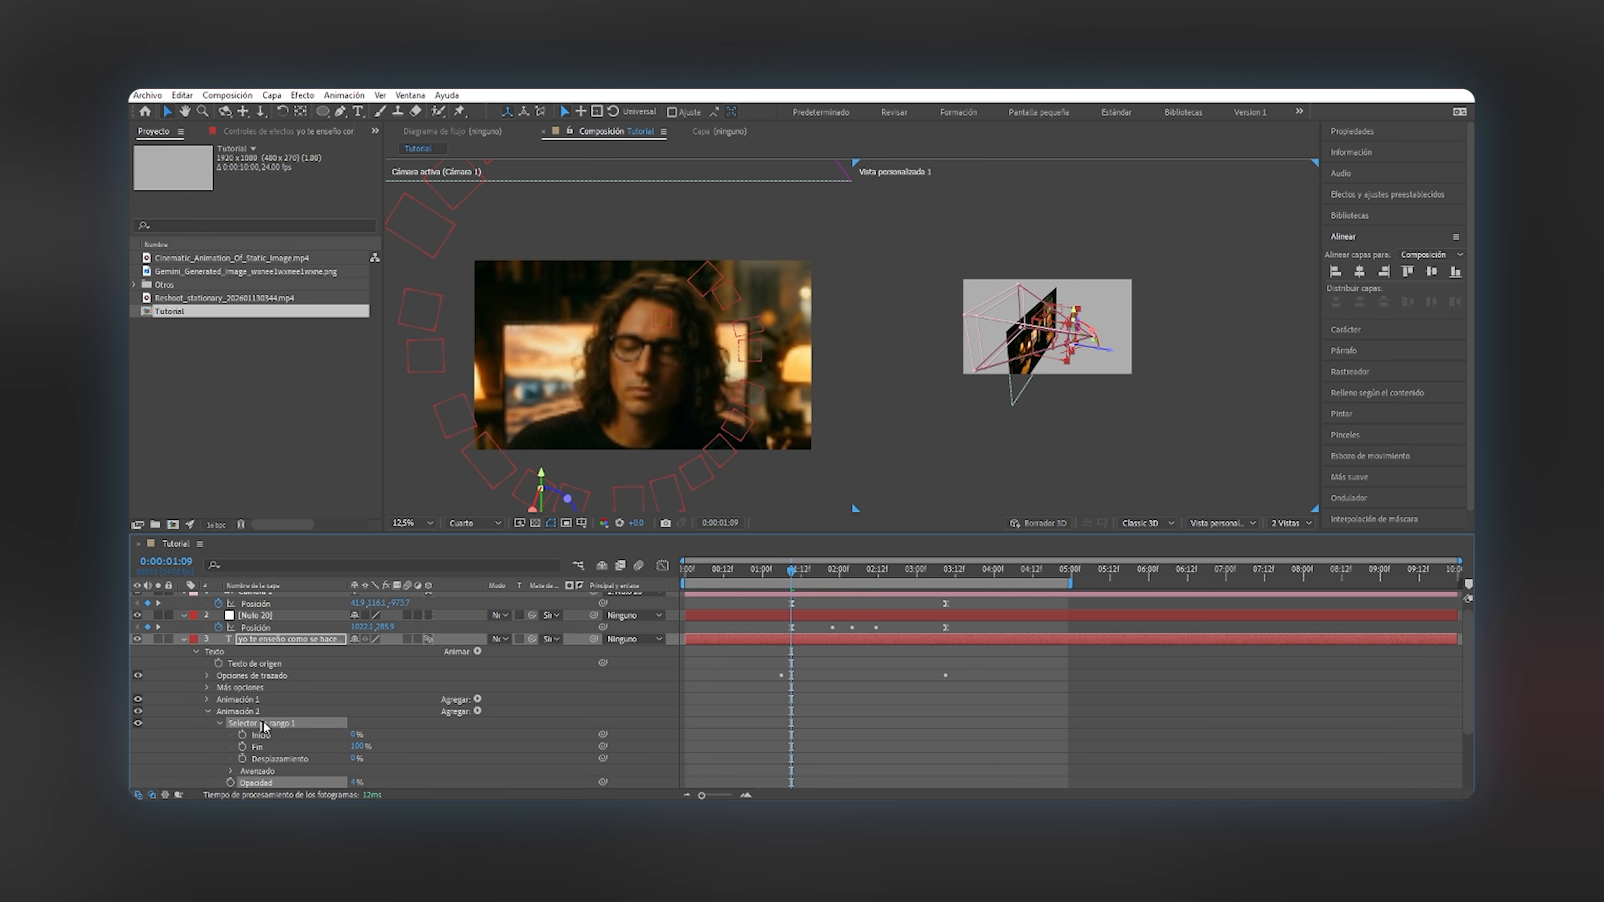
Keyframe Inicio of the opacity animator's range selector at 0% on 0:00:01:09 and 100% on 0:00:03:09.
left_click(219, 722)
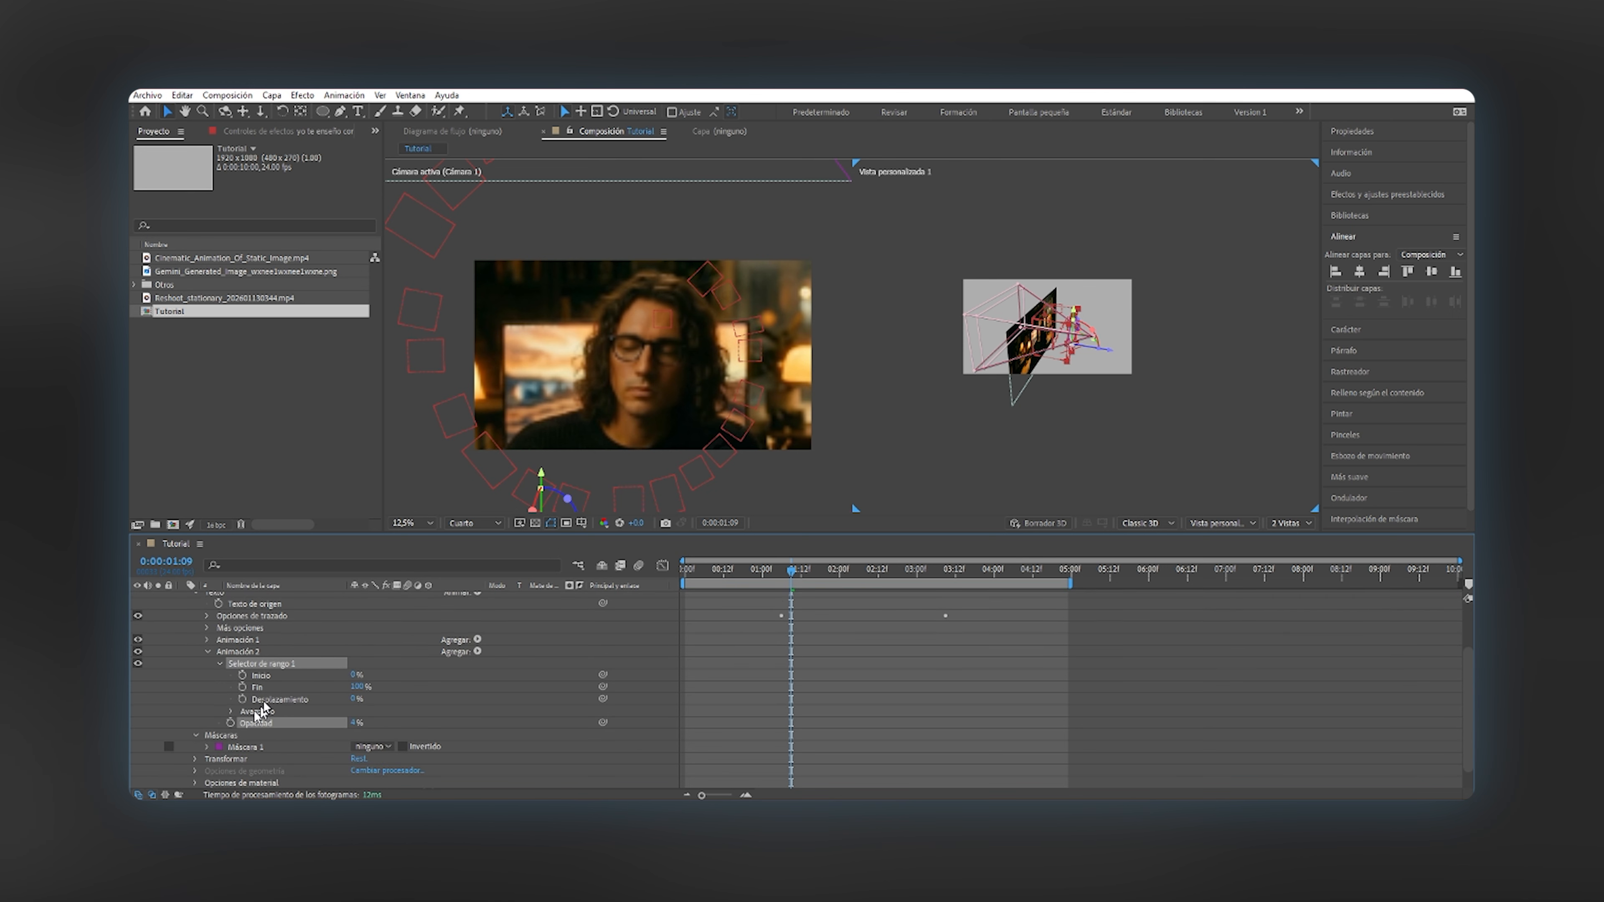
left_click(242, 676)
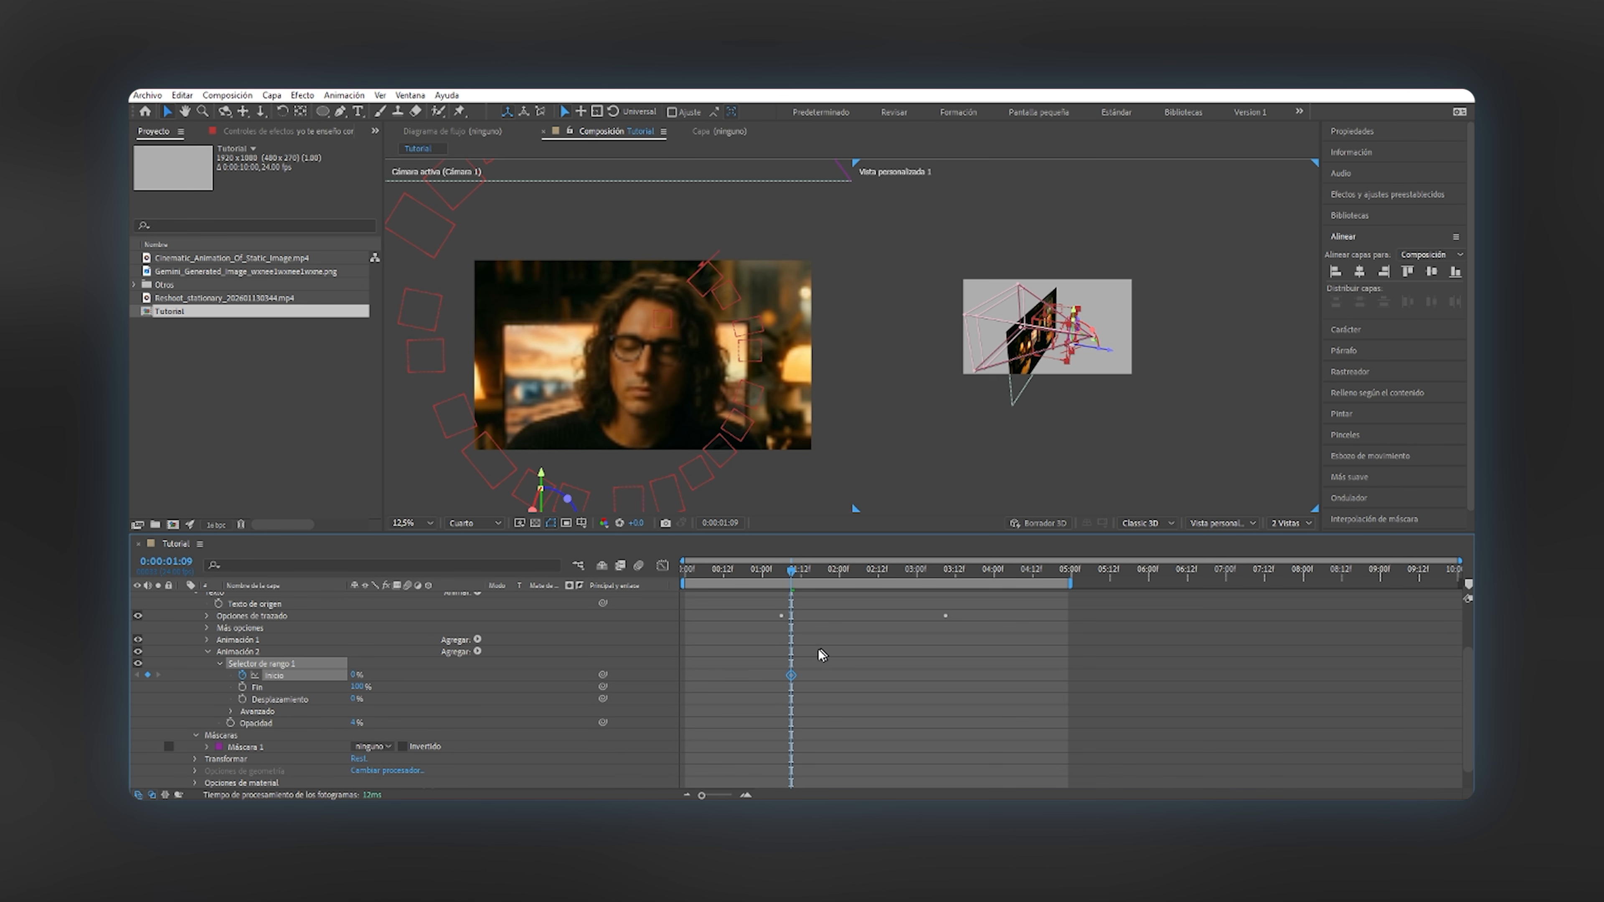
scroll(793, 643, "up", 5)
scroll(820, 638, "down", 4)
left_click_drag(792, 579, 945, 594)
scroll(941, 642, "up", 5)
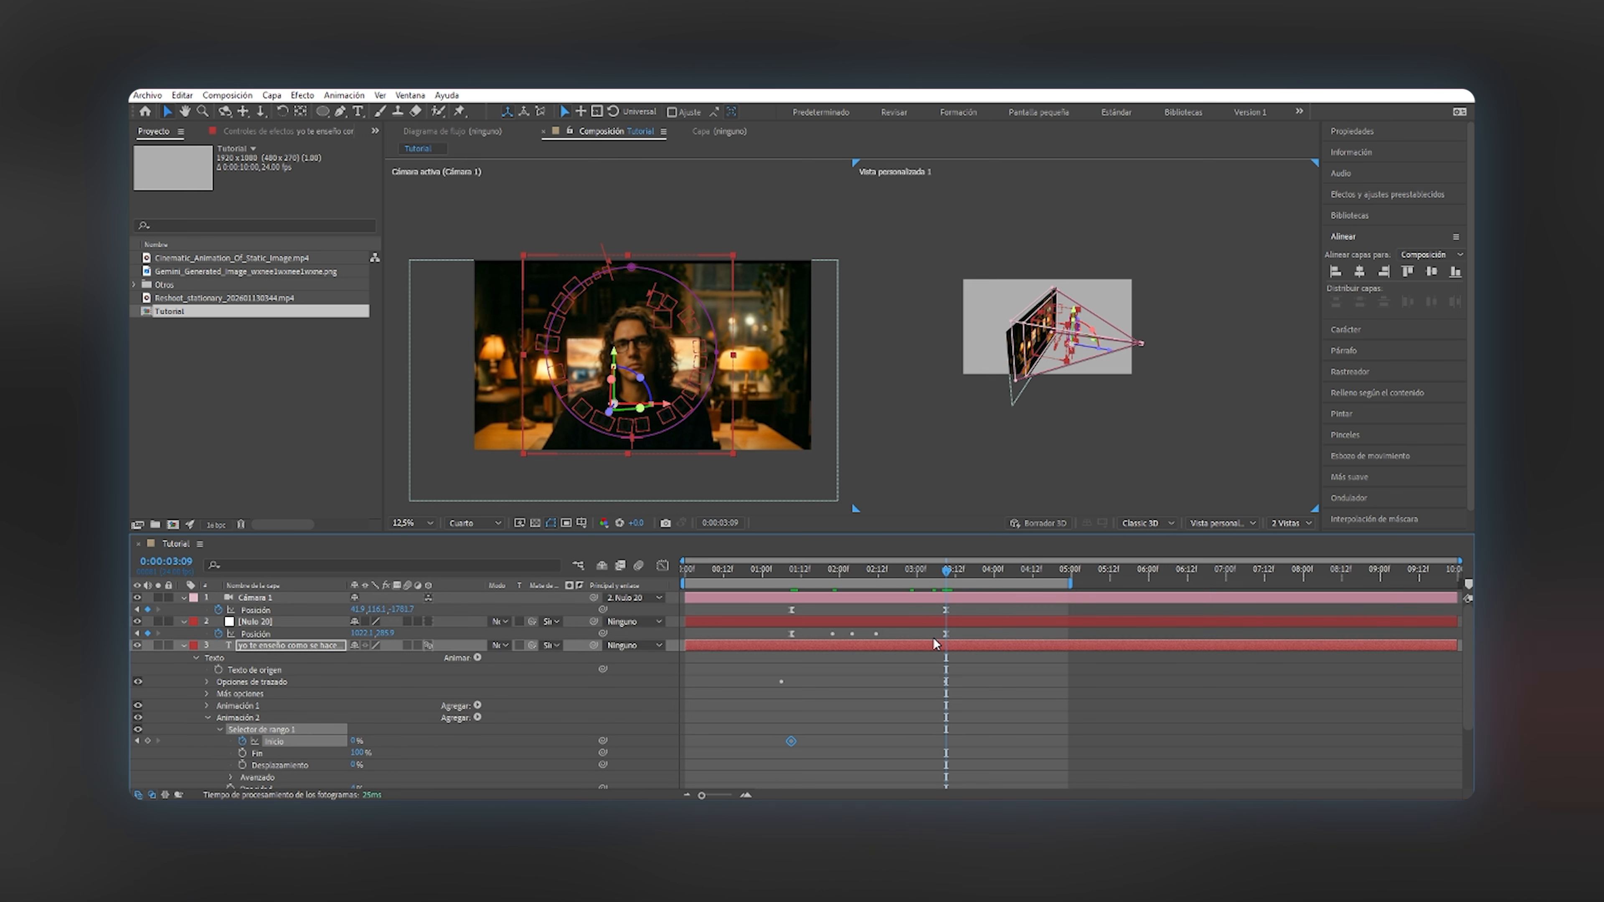
scroll(903, 645, "down", 7)
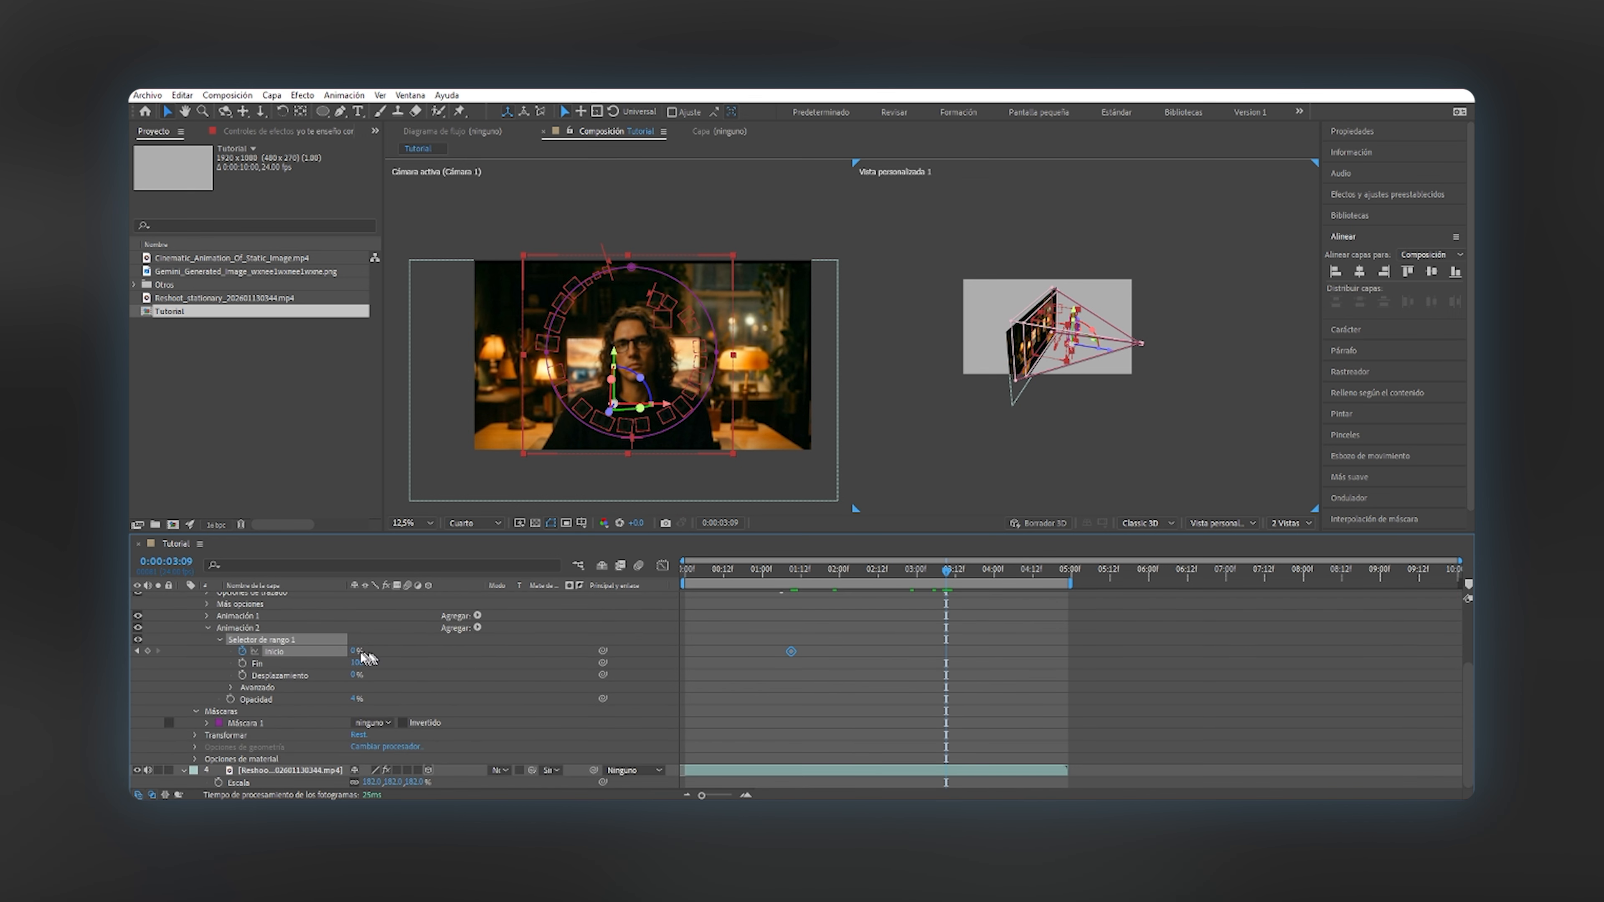
left_click_drag(356, 651, 754, 651)
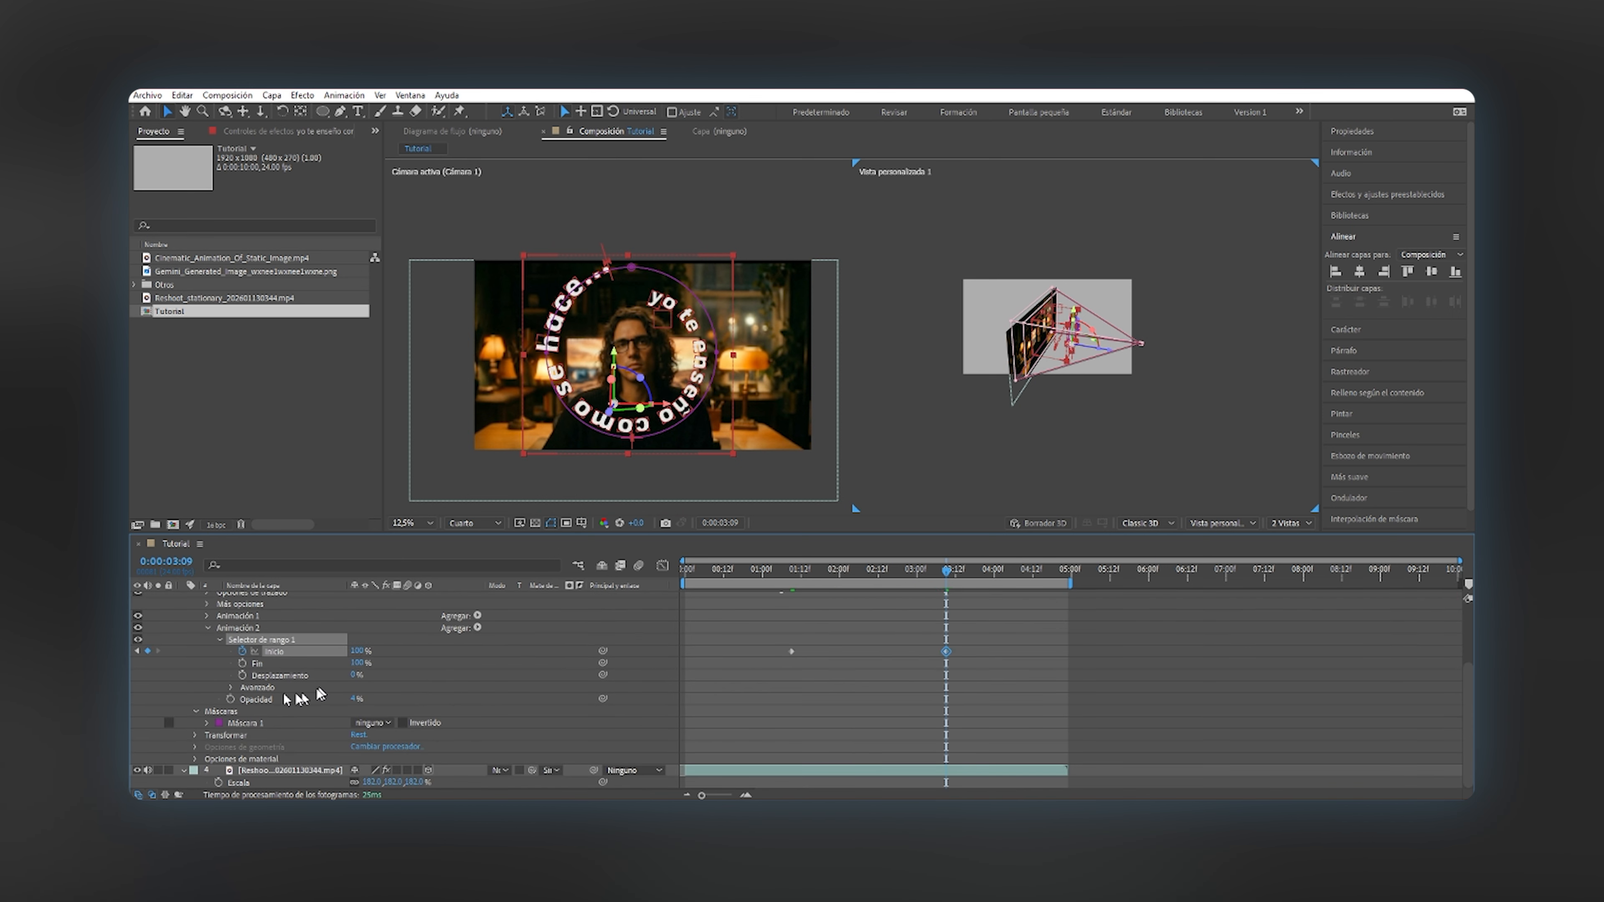
Base the opacity animator's range selector on Palabras and change its Suavidad value.
left_click(231, 688)
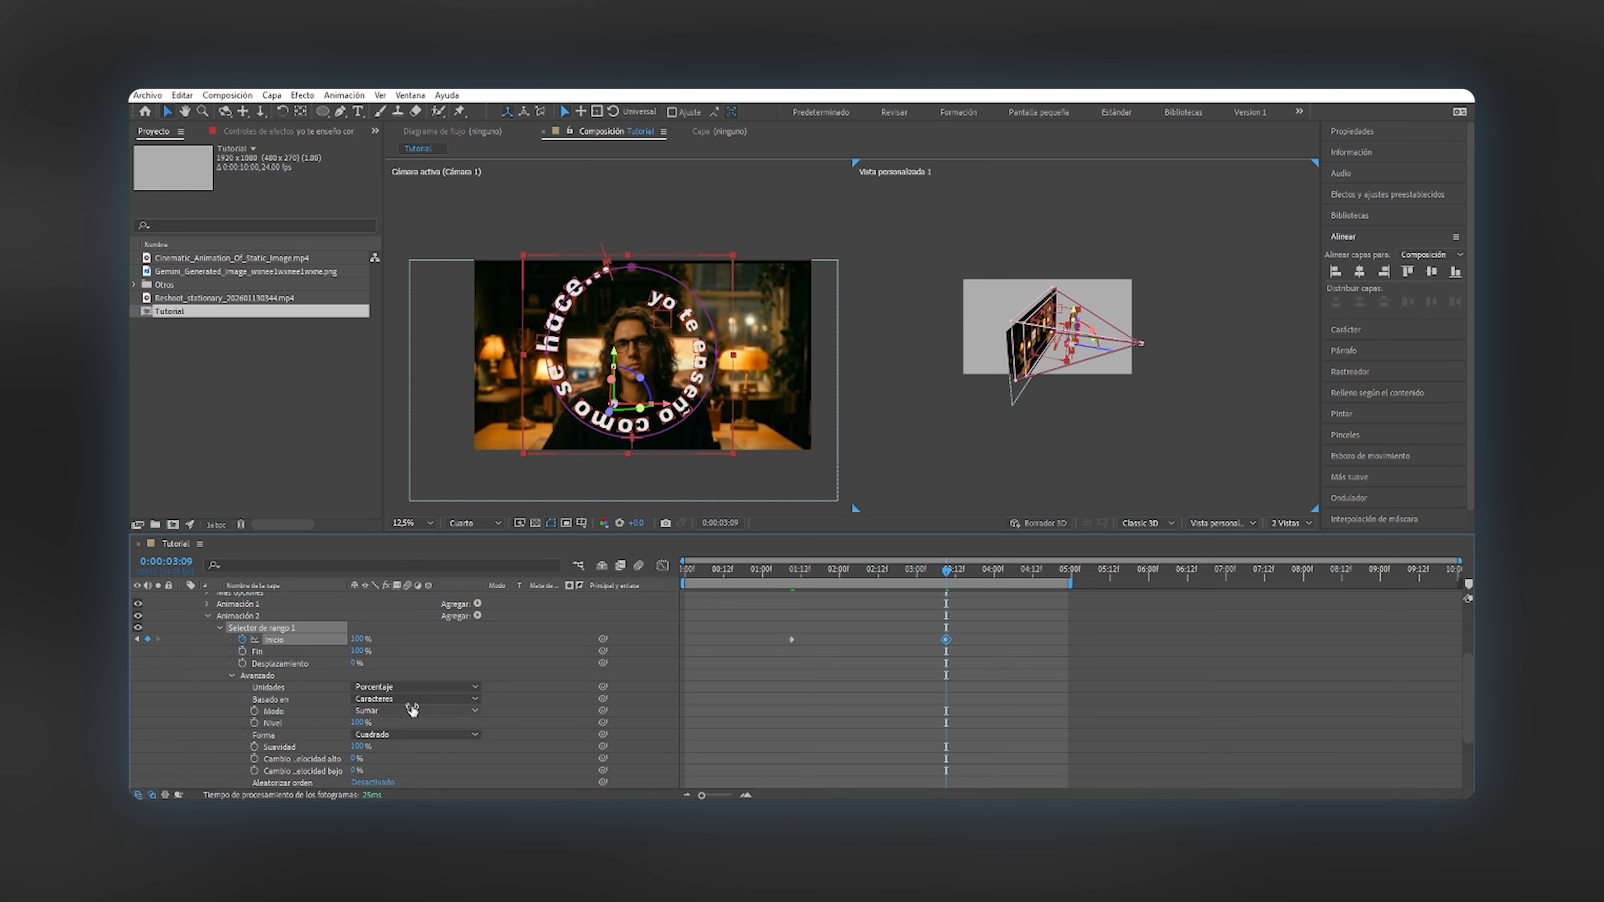
left_click(409, 700)
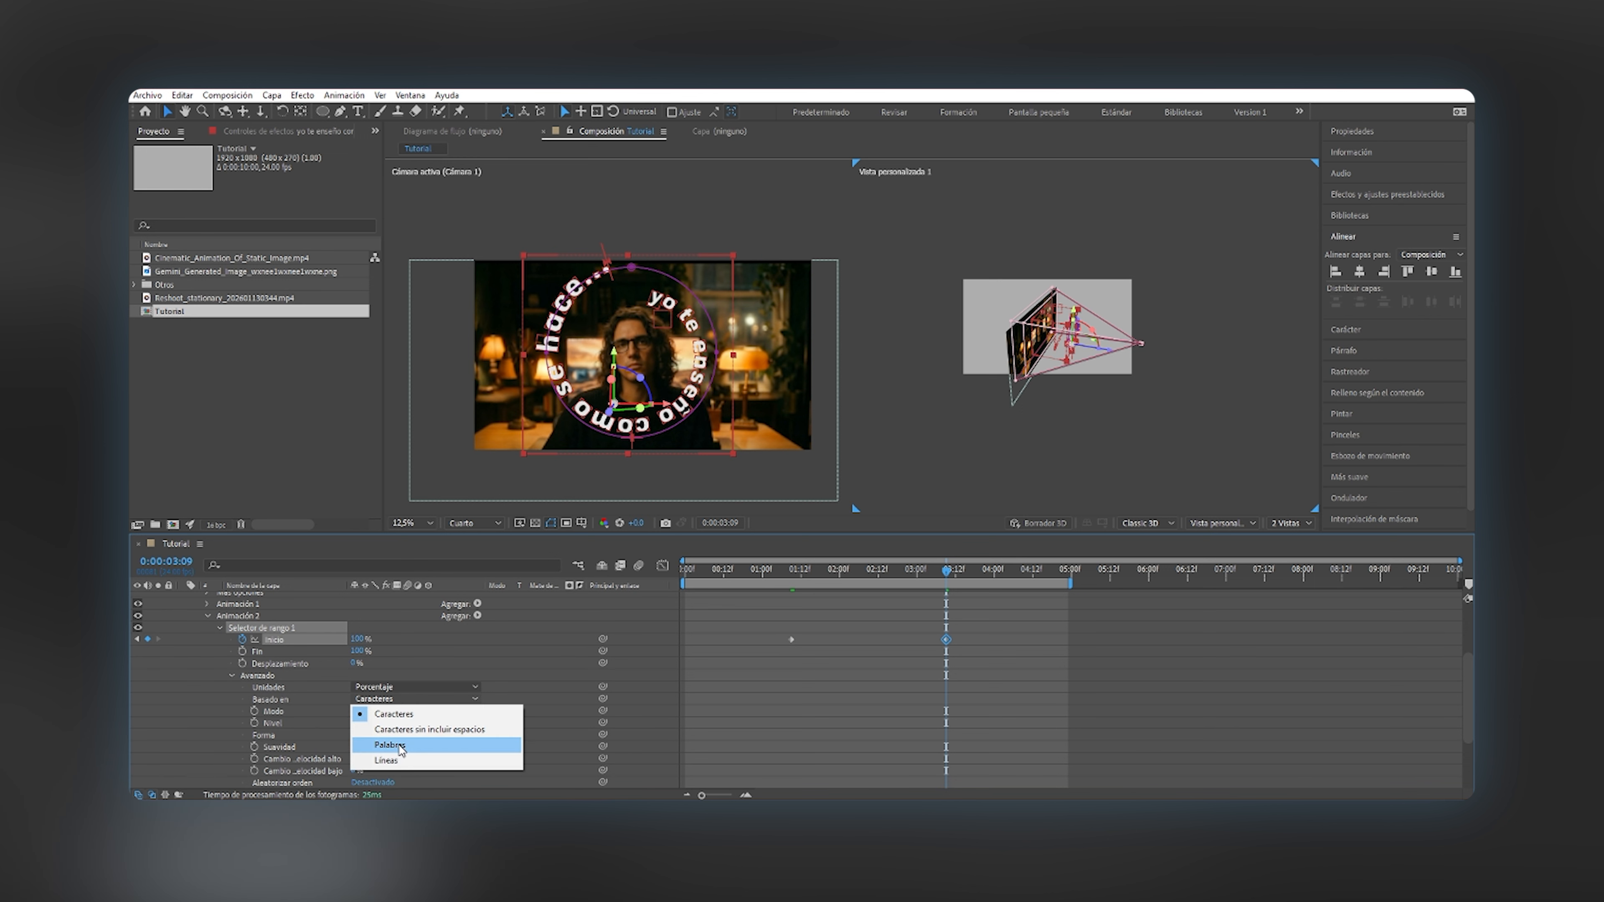
left_click(400, 747)
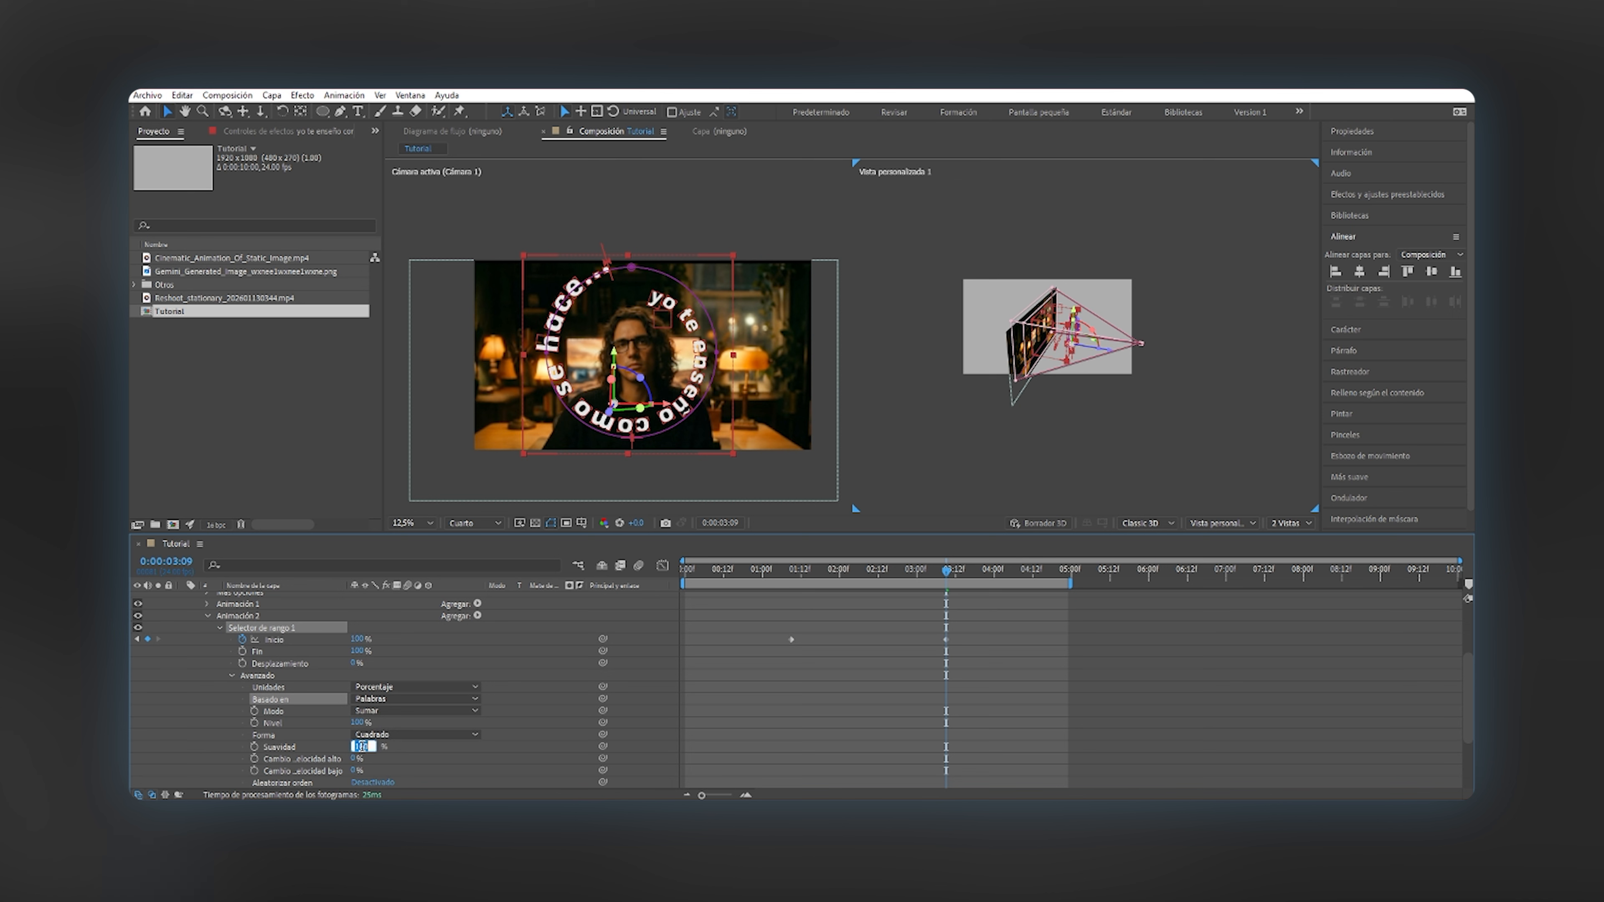
key("Return")
Ease the range selector's Inicio keyframes and reshape their speed curve with a longer slowdown into the last keyframe.
left_click_drag(1050, 740, 782, 681)
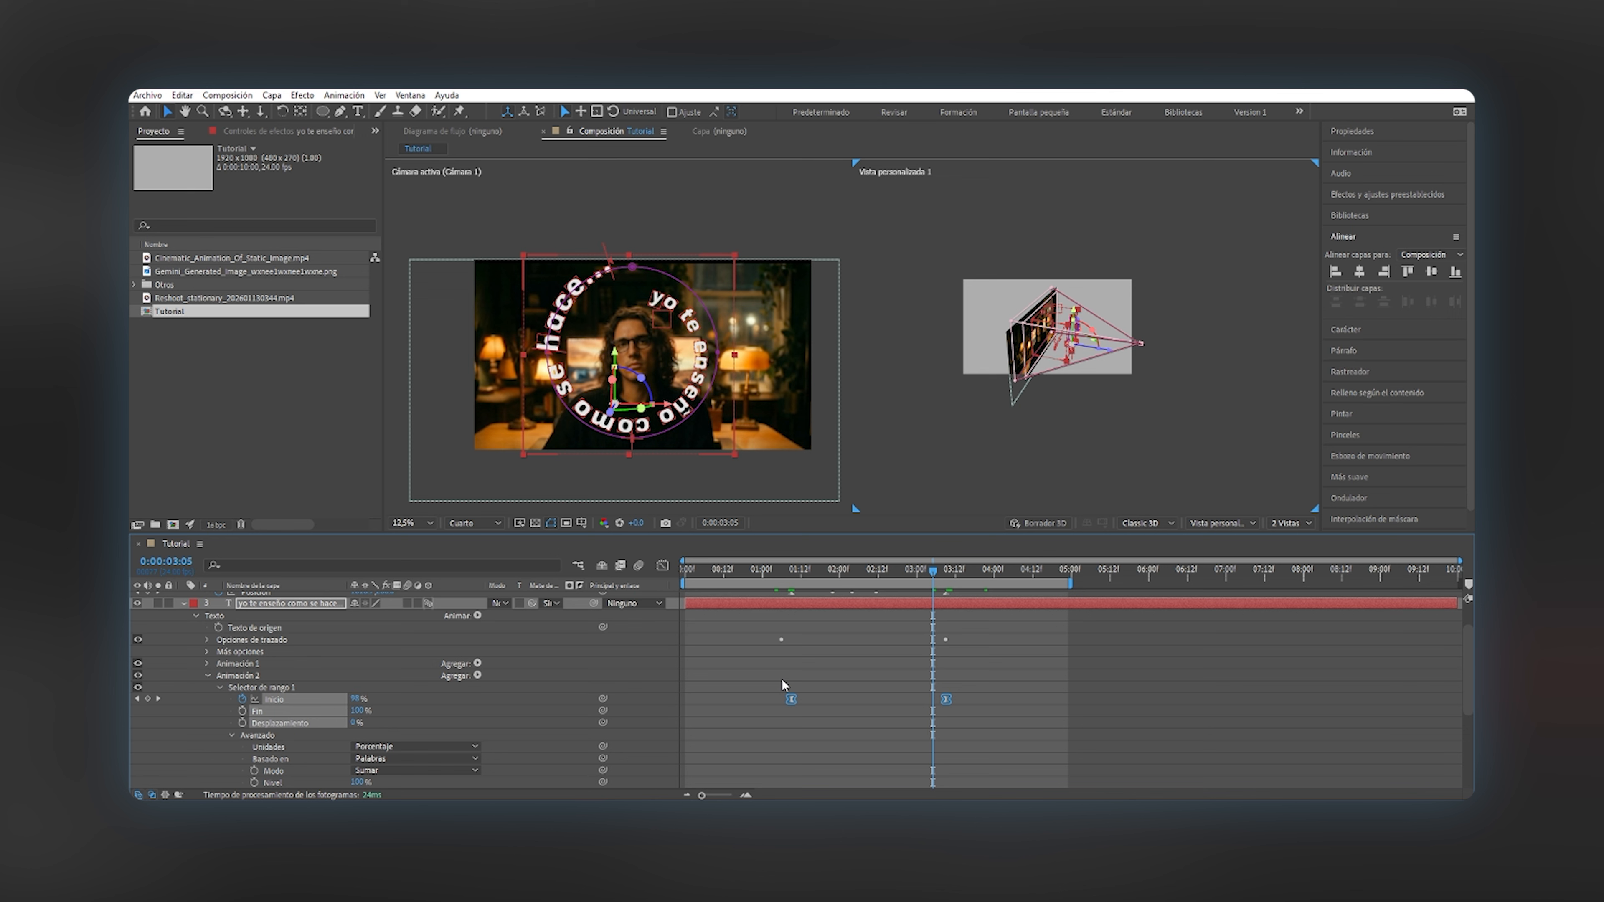
left_click(662, 564)
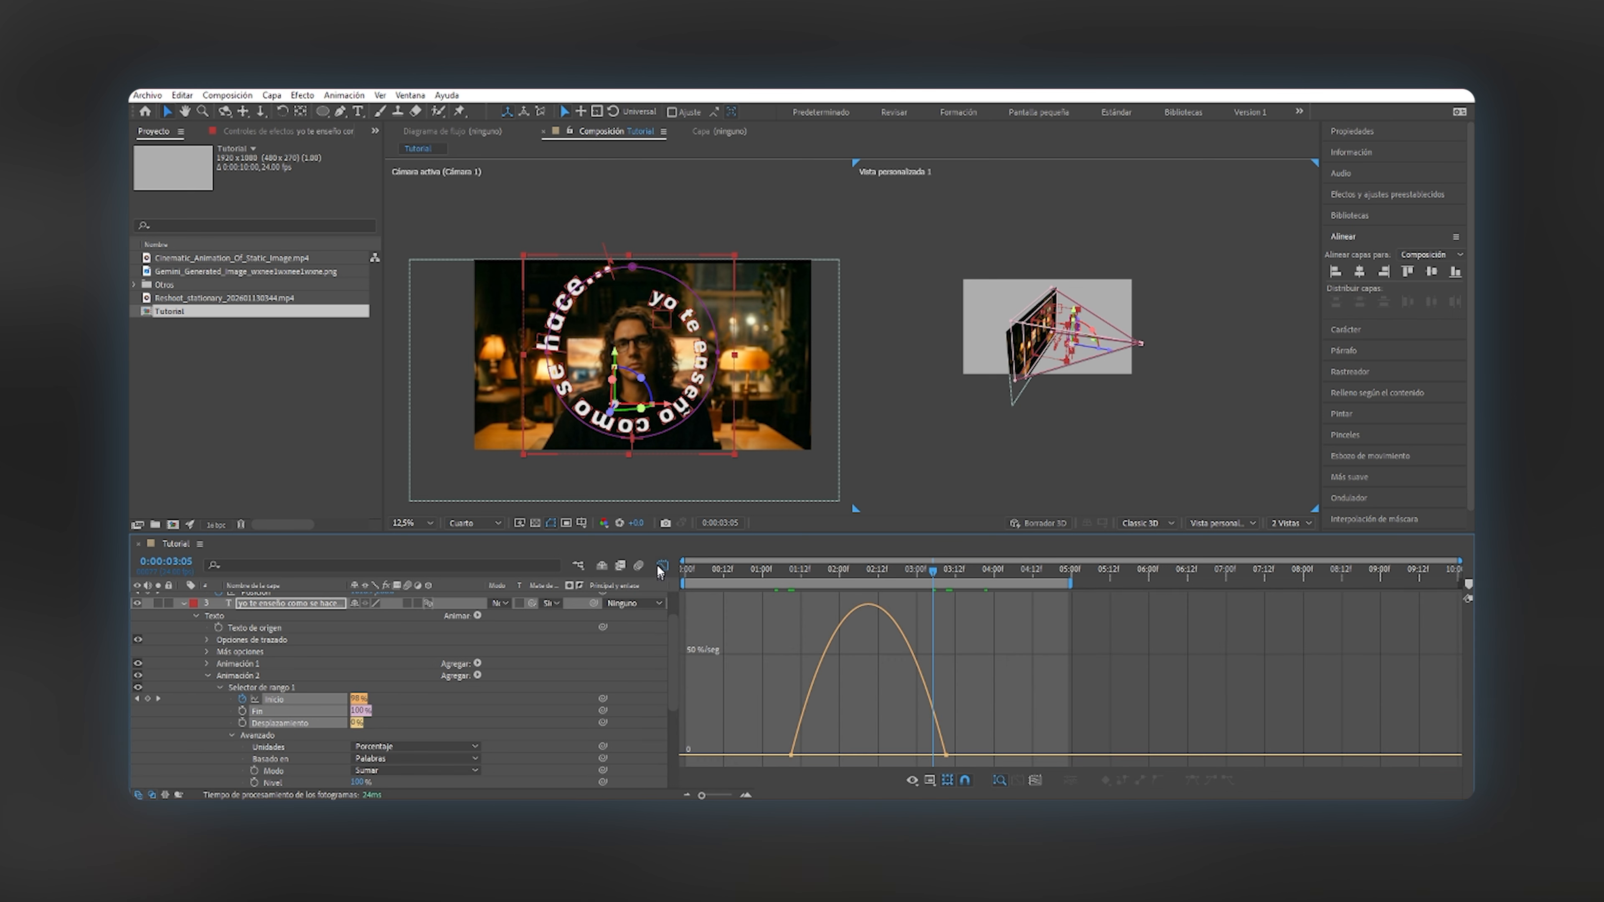
left_click_drag(965, 705, 895, 757)
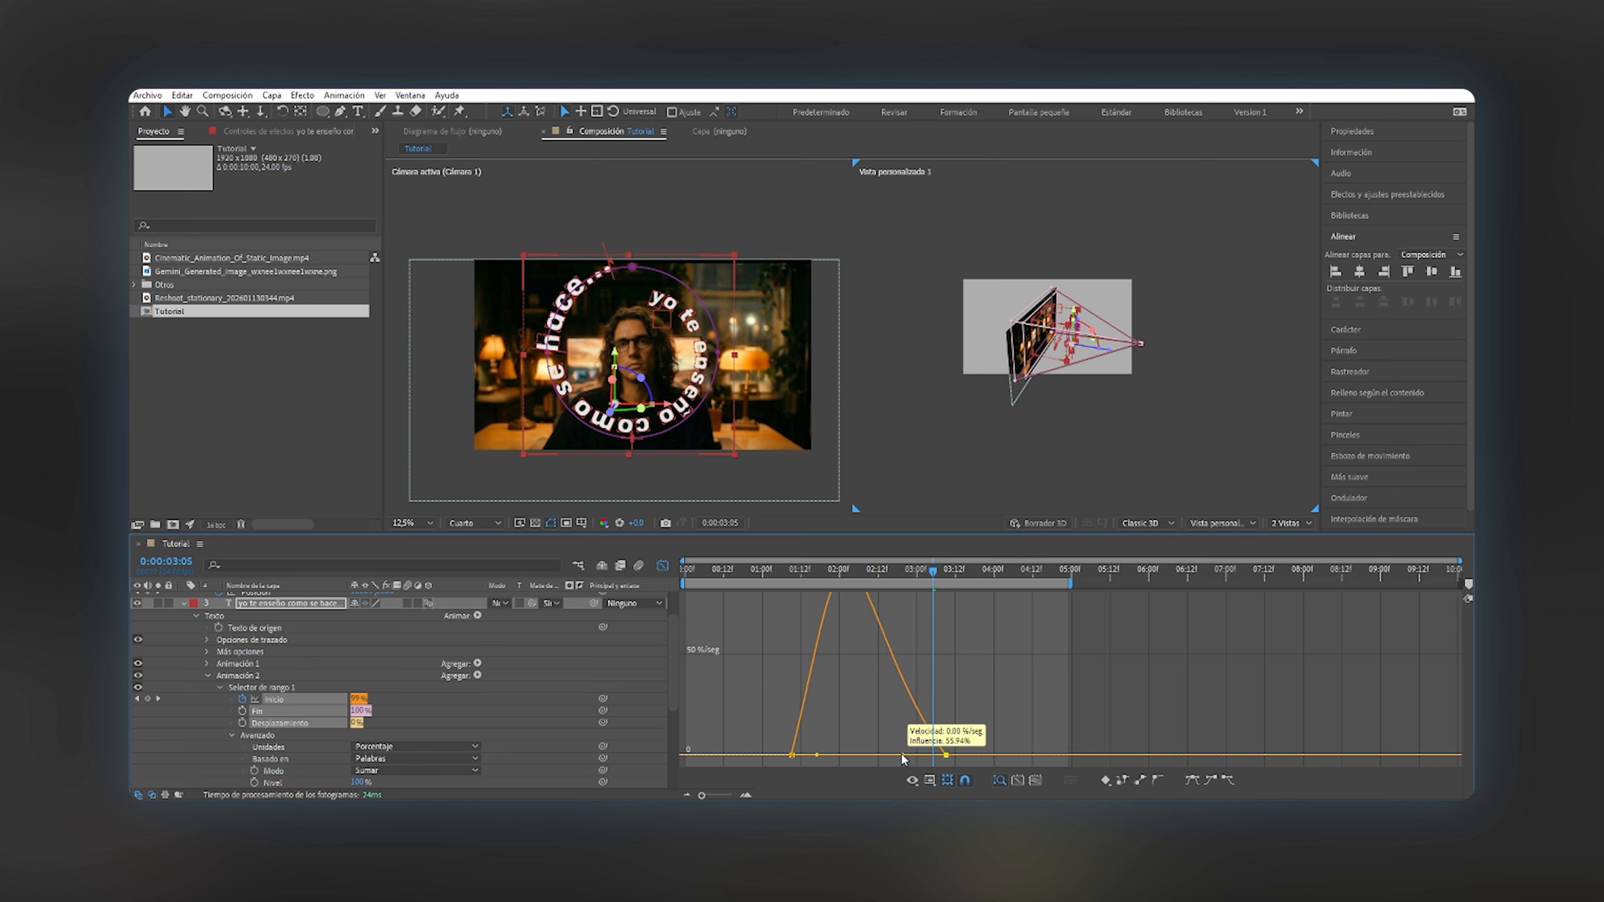
Preview the word-by-word text reveal from the start of its Inicio animation.
left_click(793, 574)
key("space")
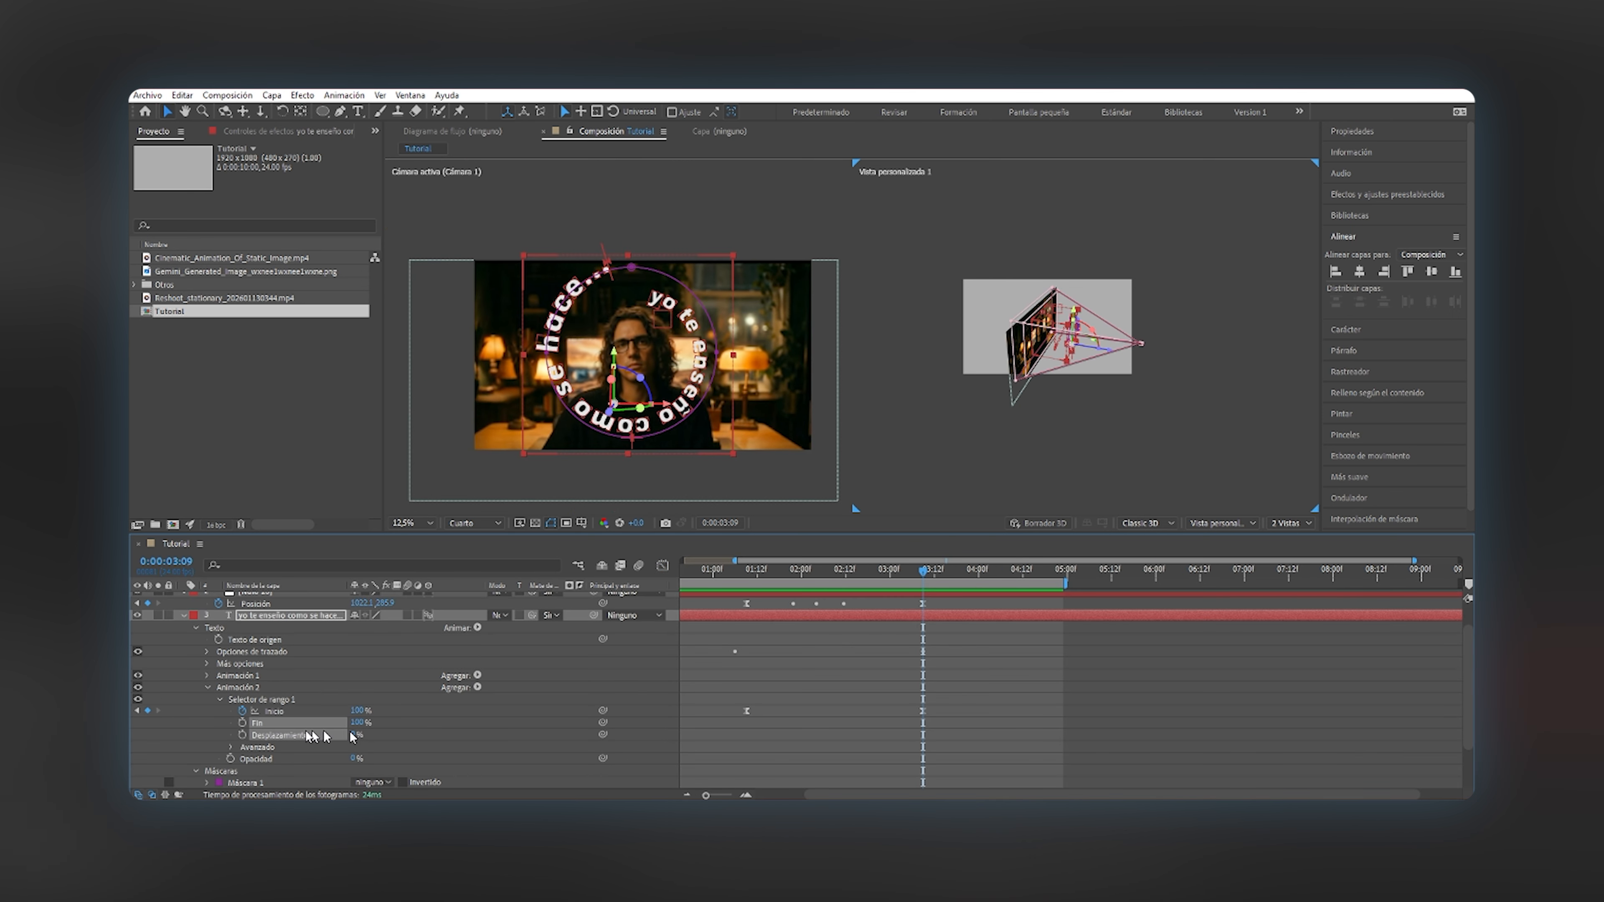
Keyframe Fin of the opacity animator's range selector at 100% on 0:00:03:09 and 0% on 0:00:04:15.
left_click(418, 720)
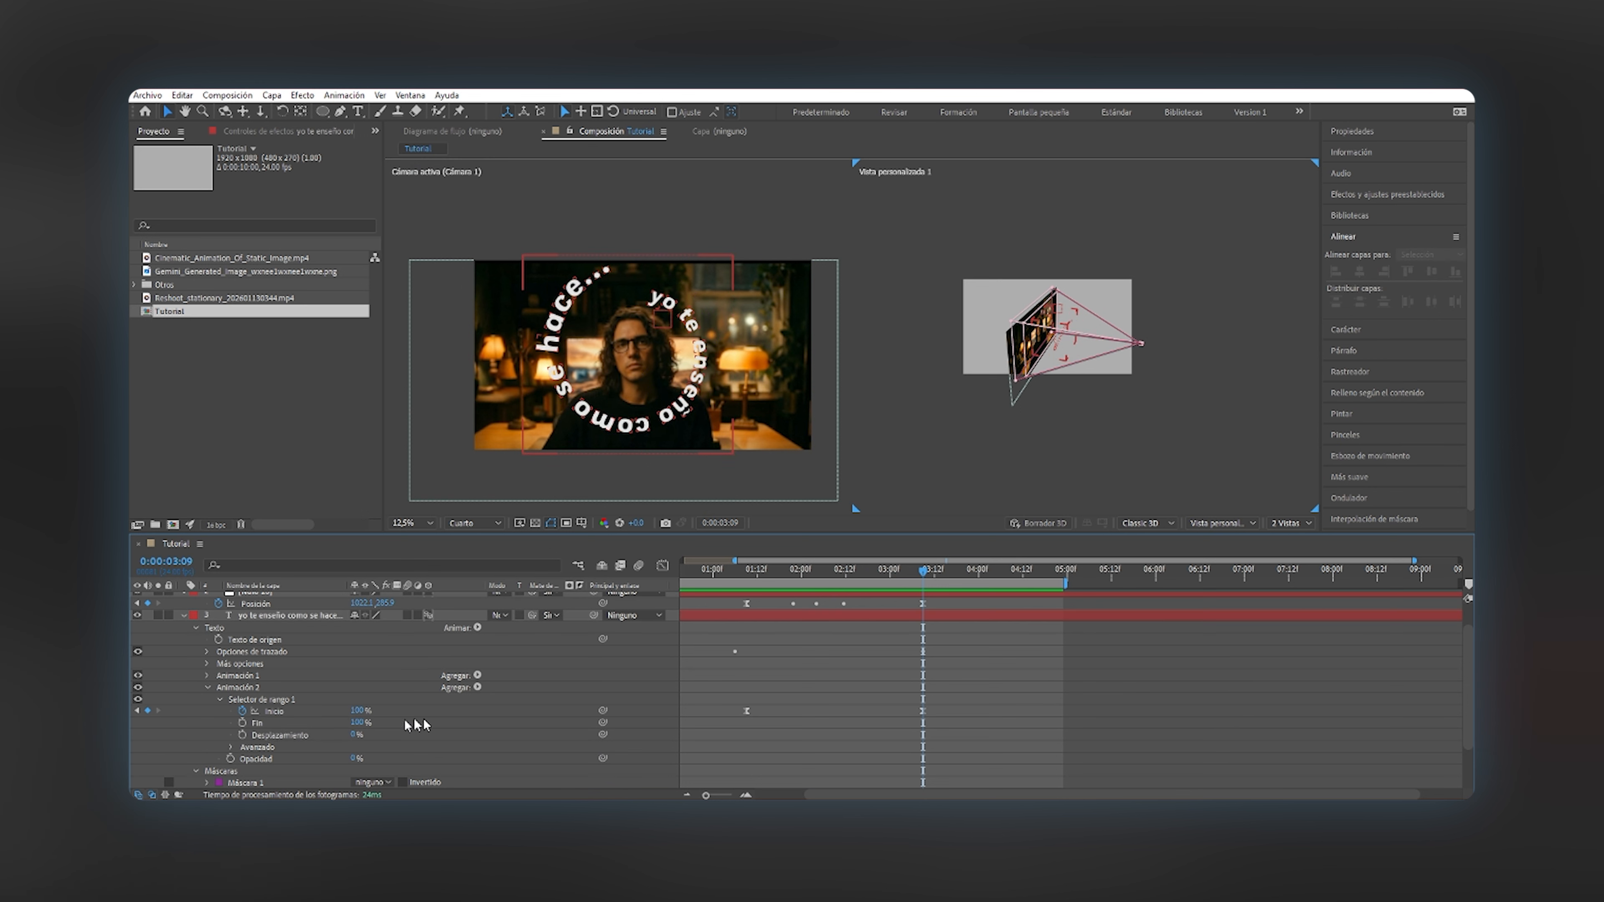
left_click(272, 725)
left_click(241, 722)
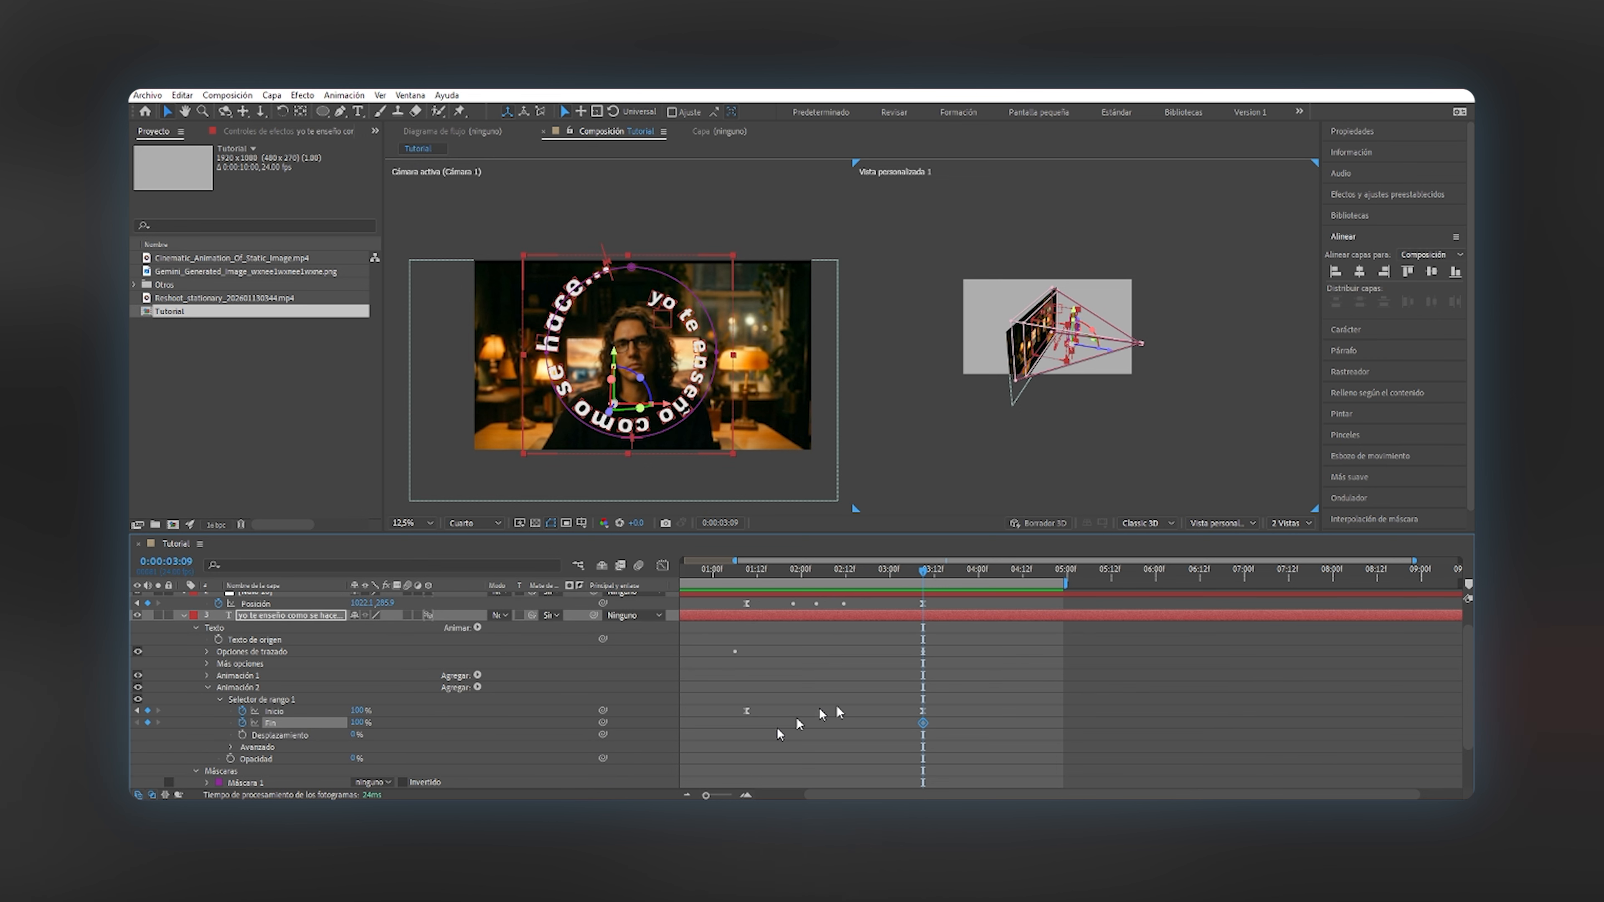
left_click_drag(924, 572, 1033, 572)
left_click_drag(353, 726, 243, 724)
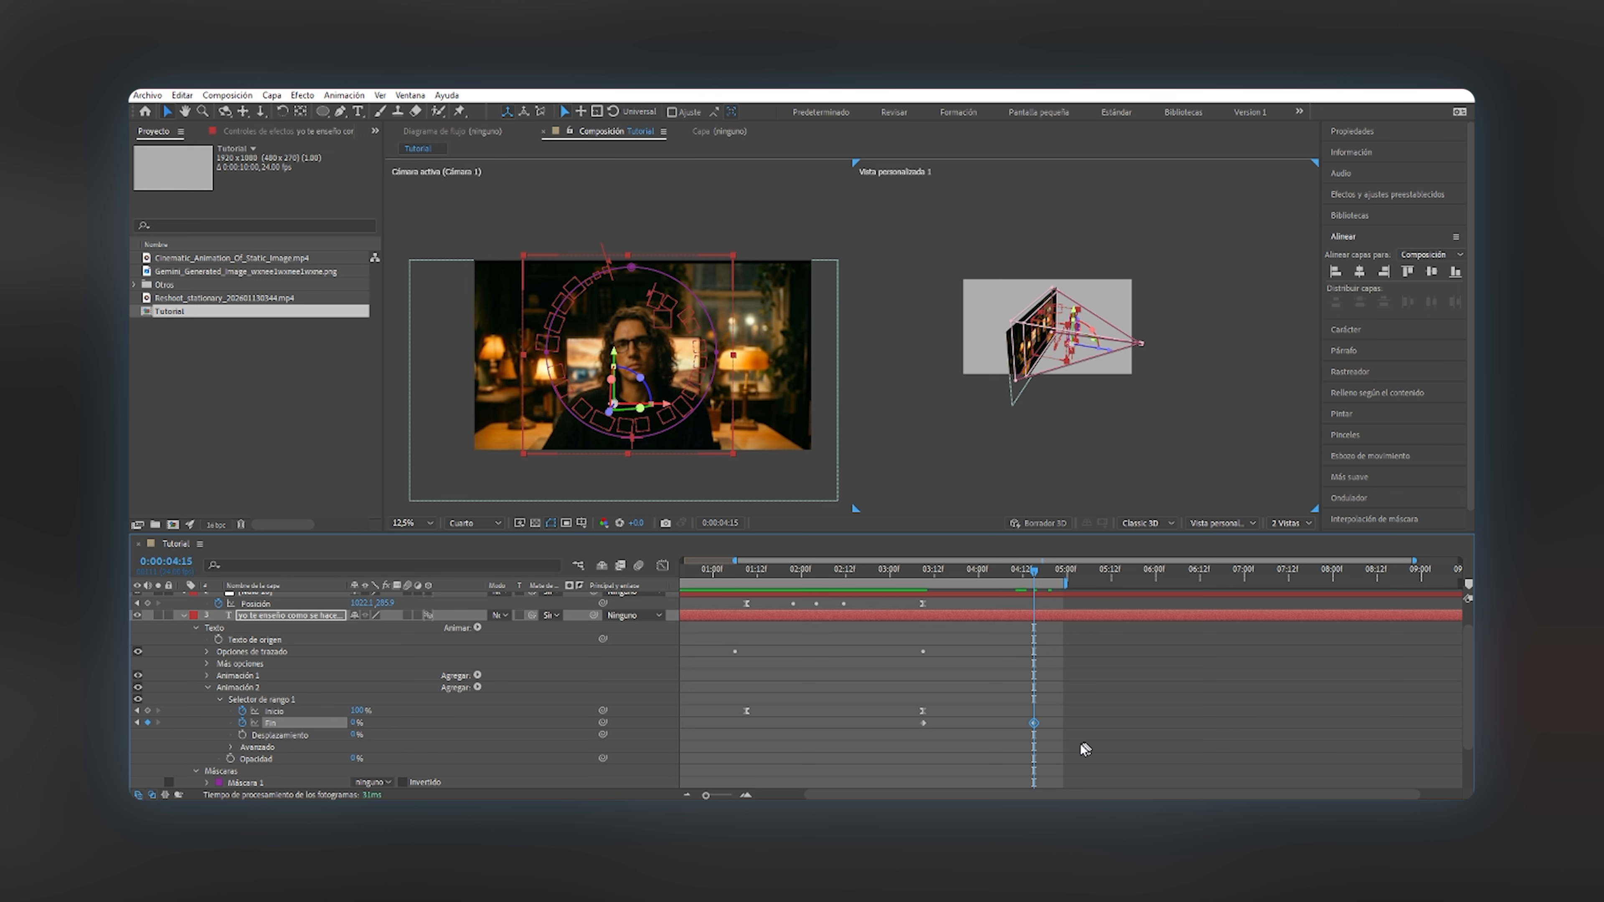
Ease both Fin keyframes, reshape their speed curve and preview the text's disappearance.
left_click_drag(1081, 750, 901, 728)
key("F9")
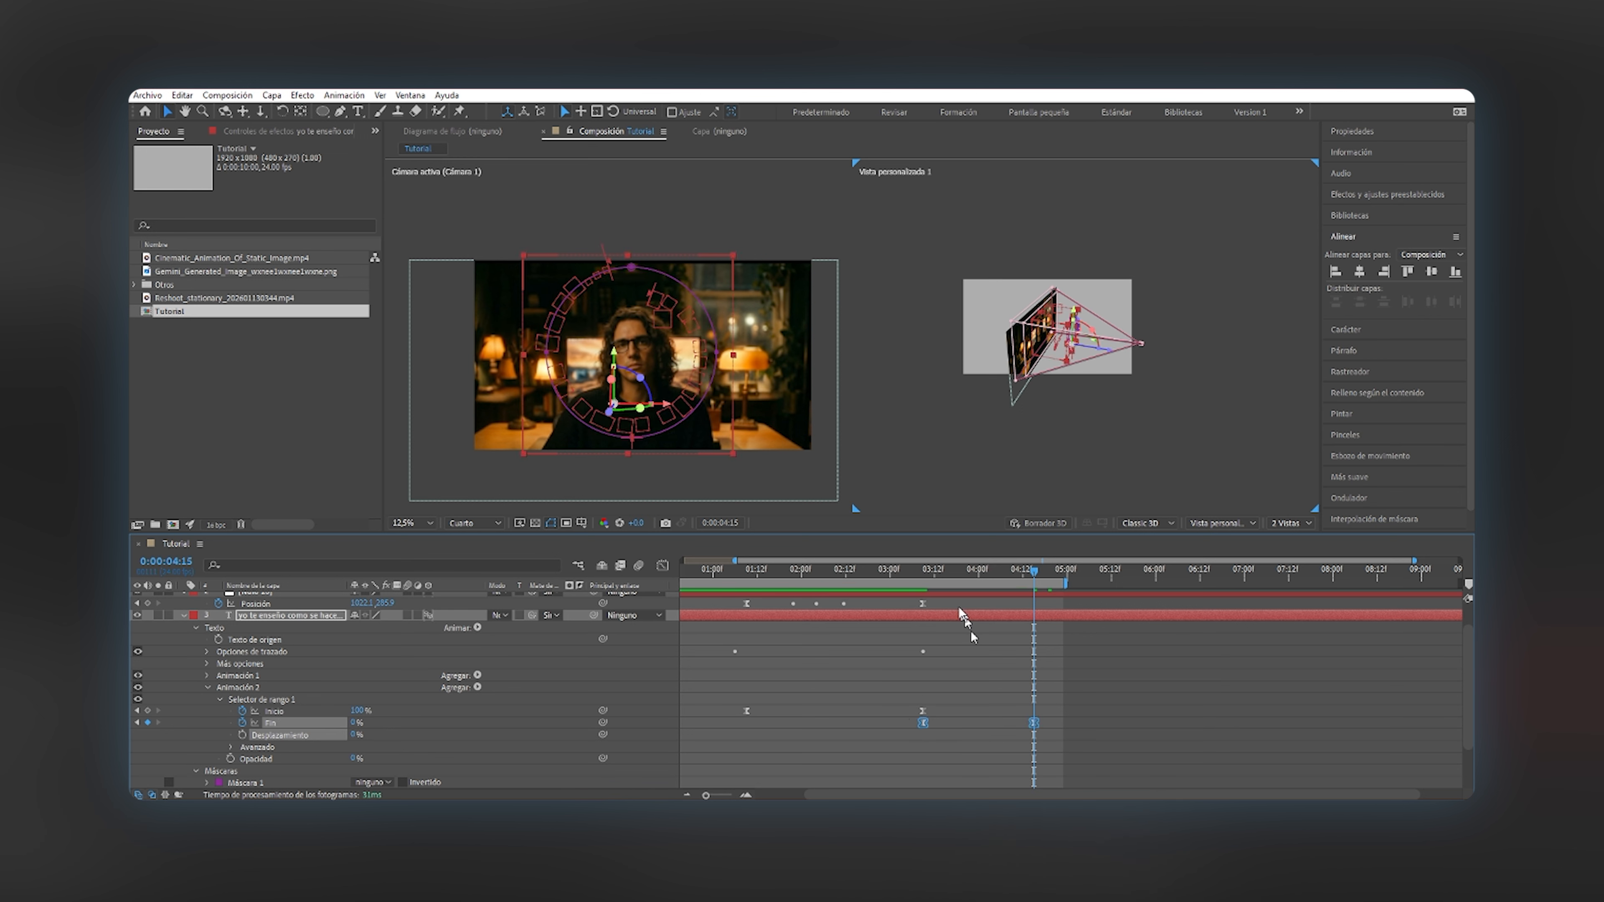
left_click(663, 564)
left_click_drag(1065, 649, 951, 605)
left_click(902, 572)
key("space")
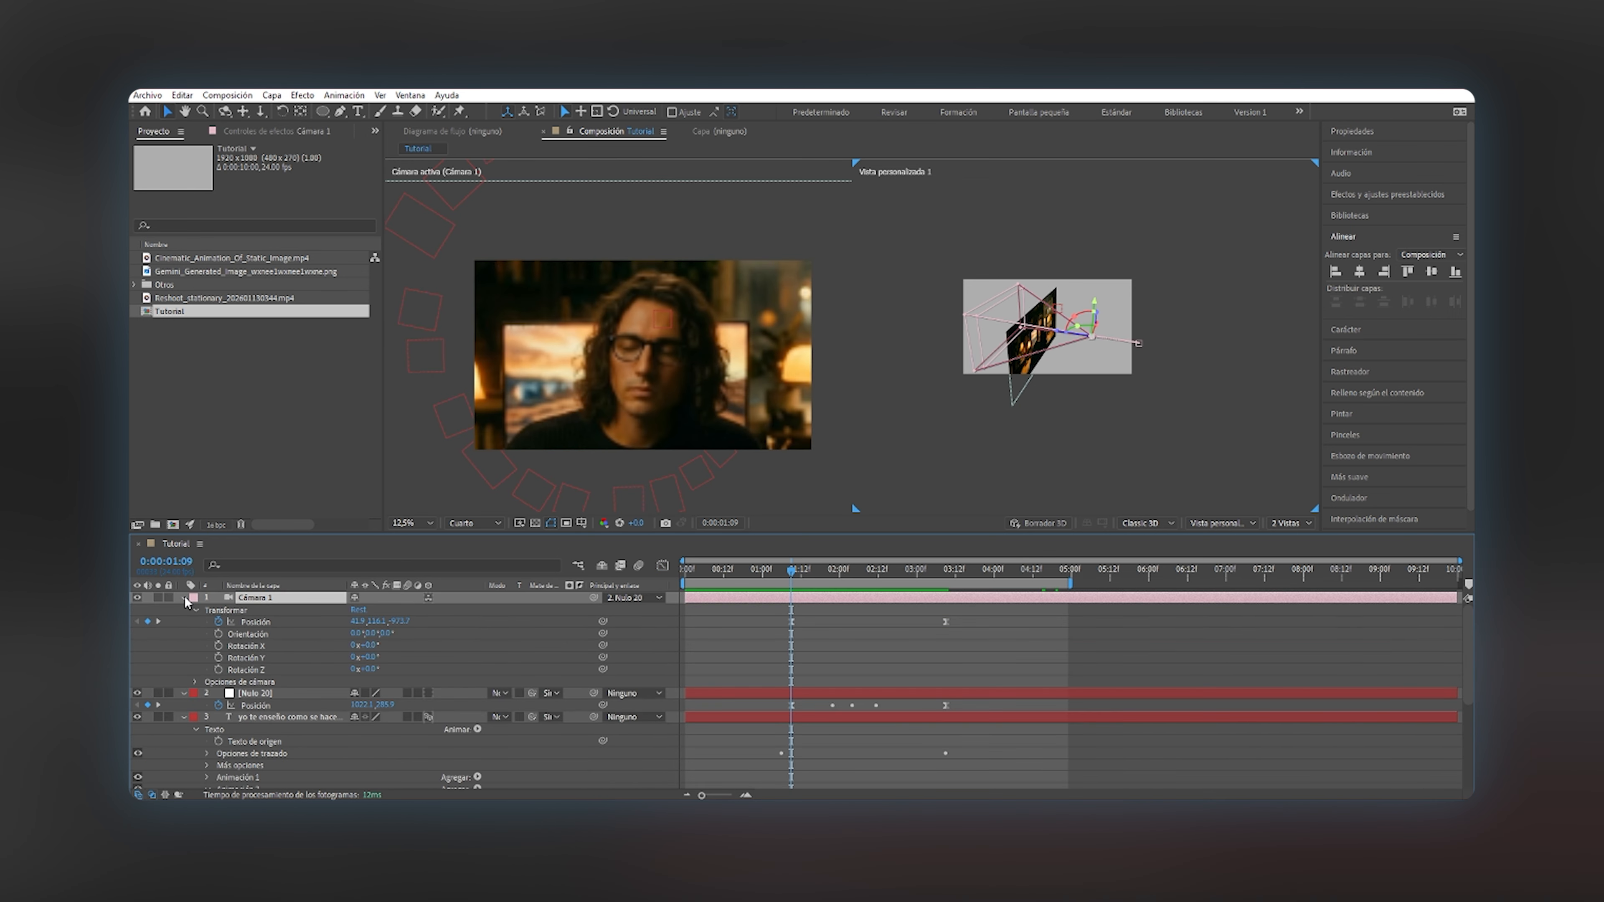
Start keyframing Cámara 1's Distancia de enfoque at 0:00:01:09 with a lower value, and greatly increase its Abertura.
left_click(195, 683)
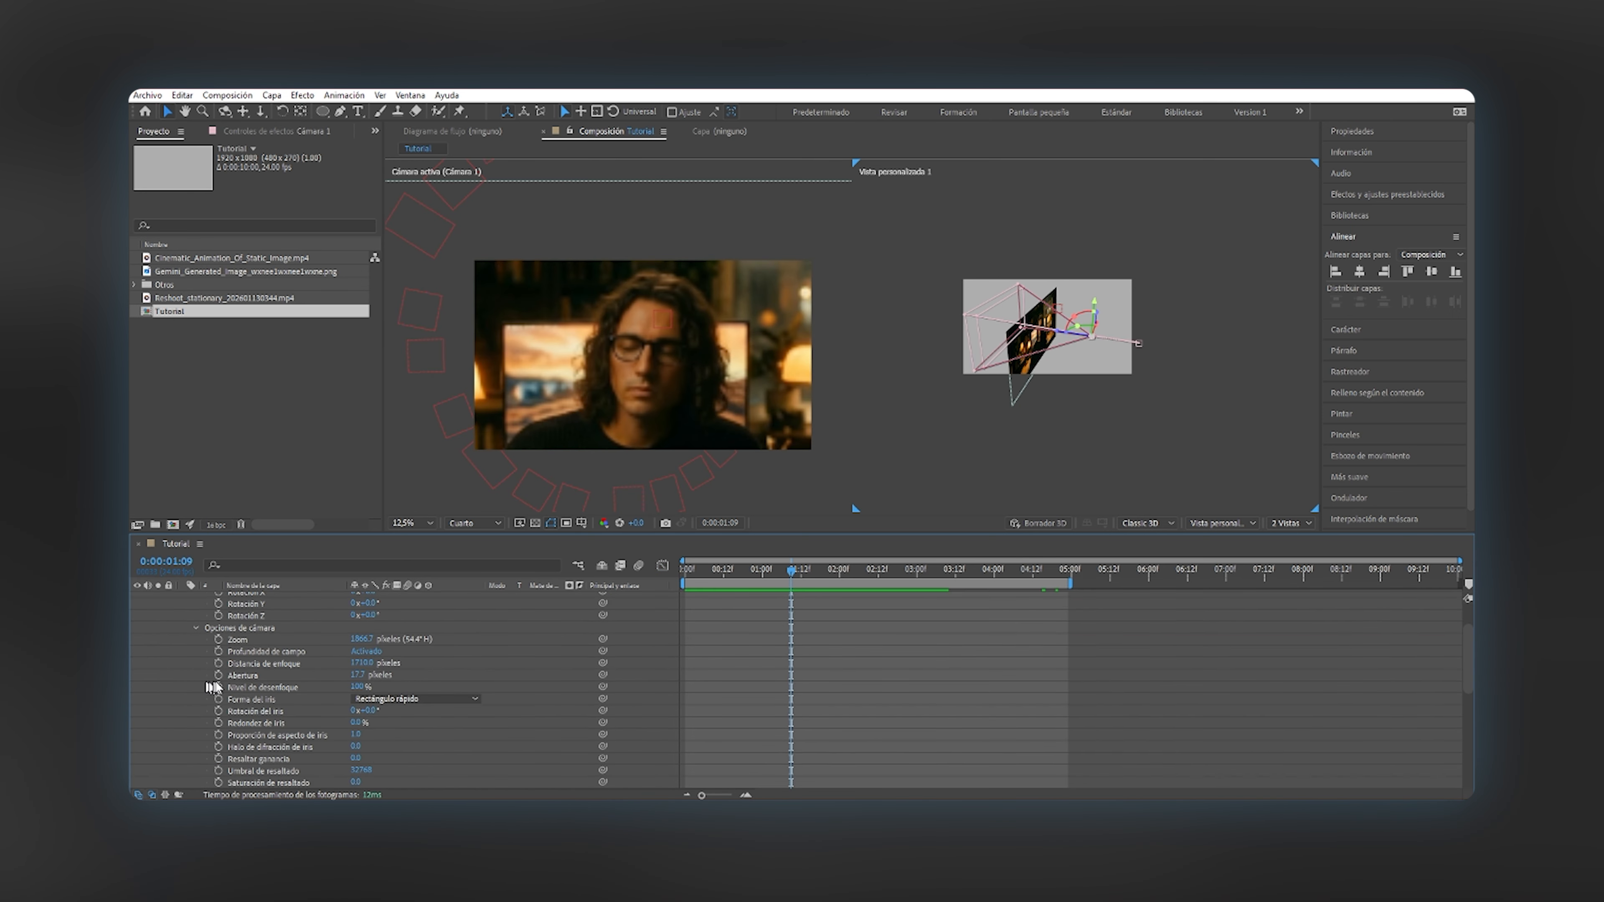
left_click(219, 663)
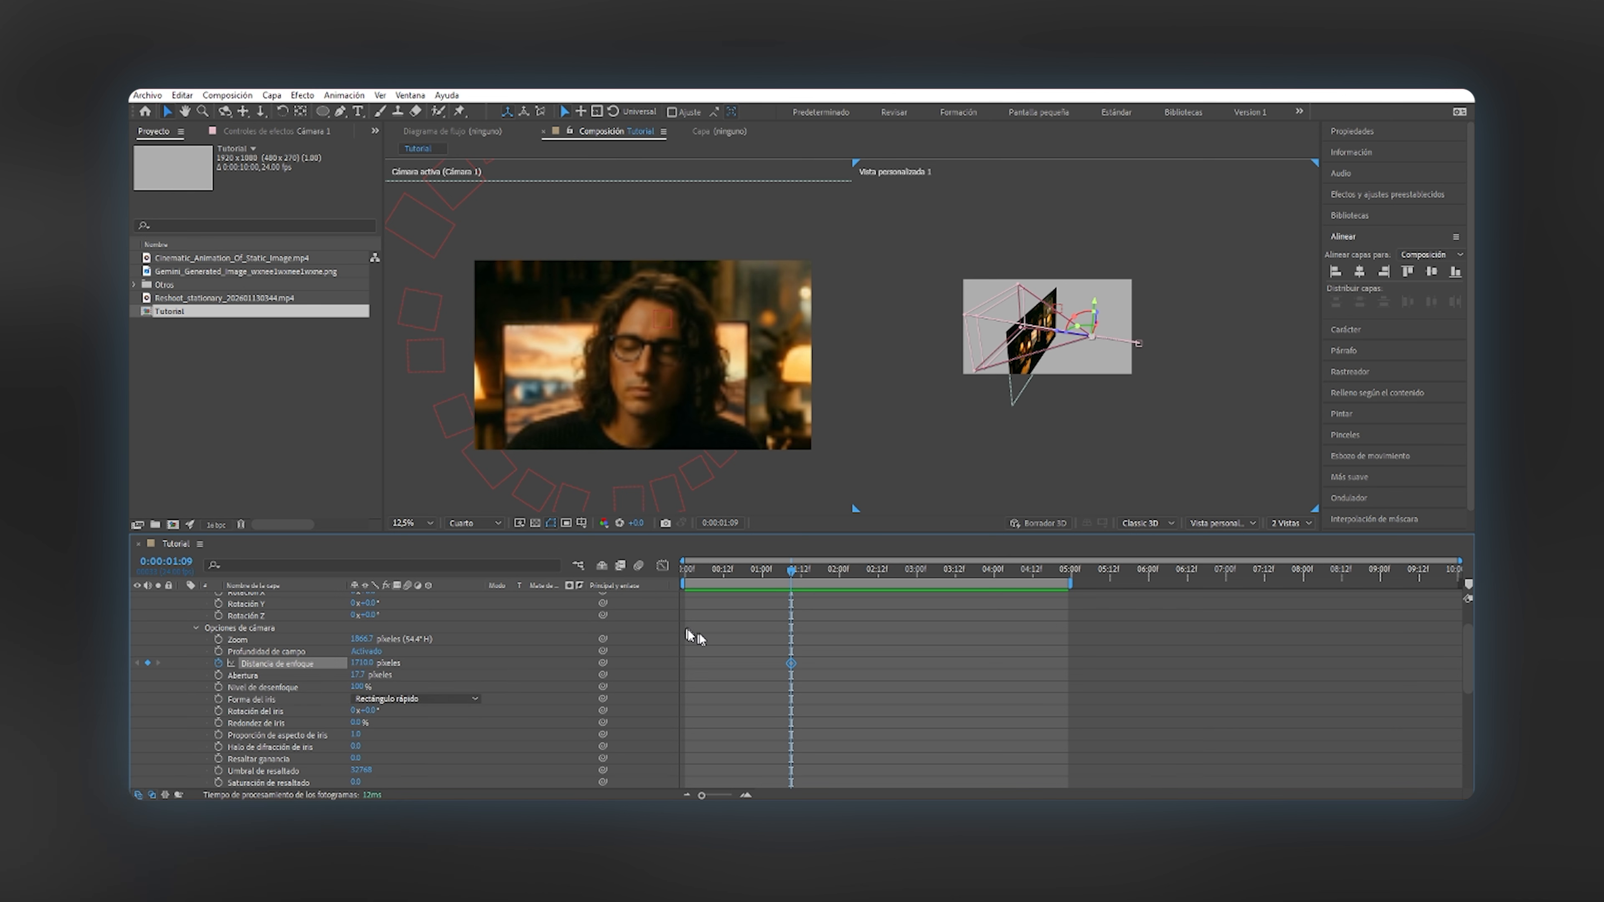
scroll(790, 679, "up", 2)
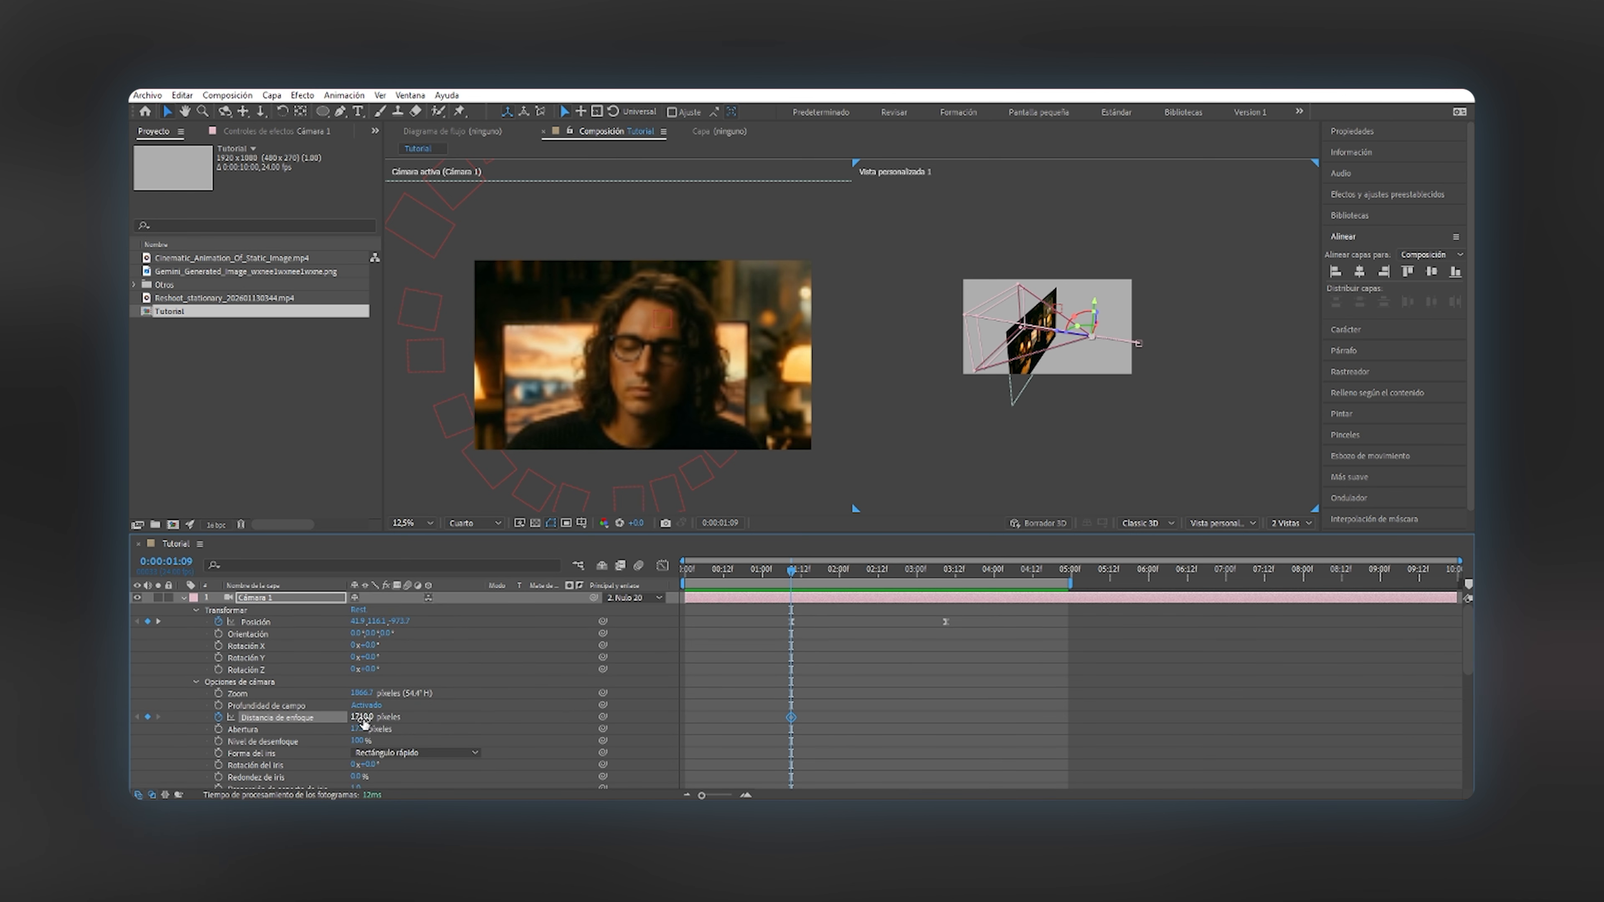
left_click_drag(363, 721, 131, 738)
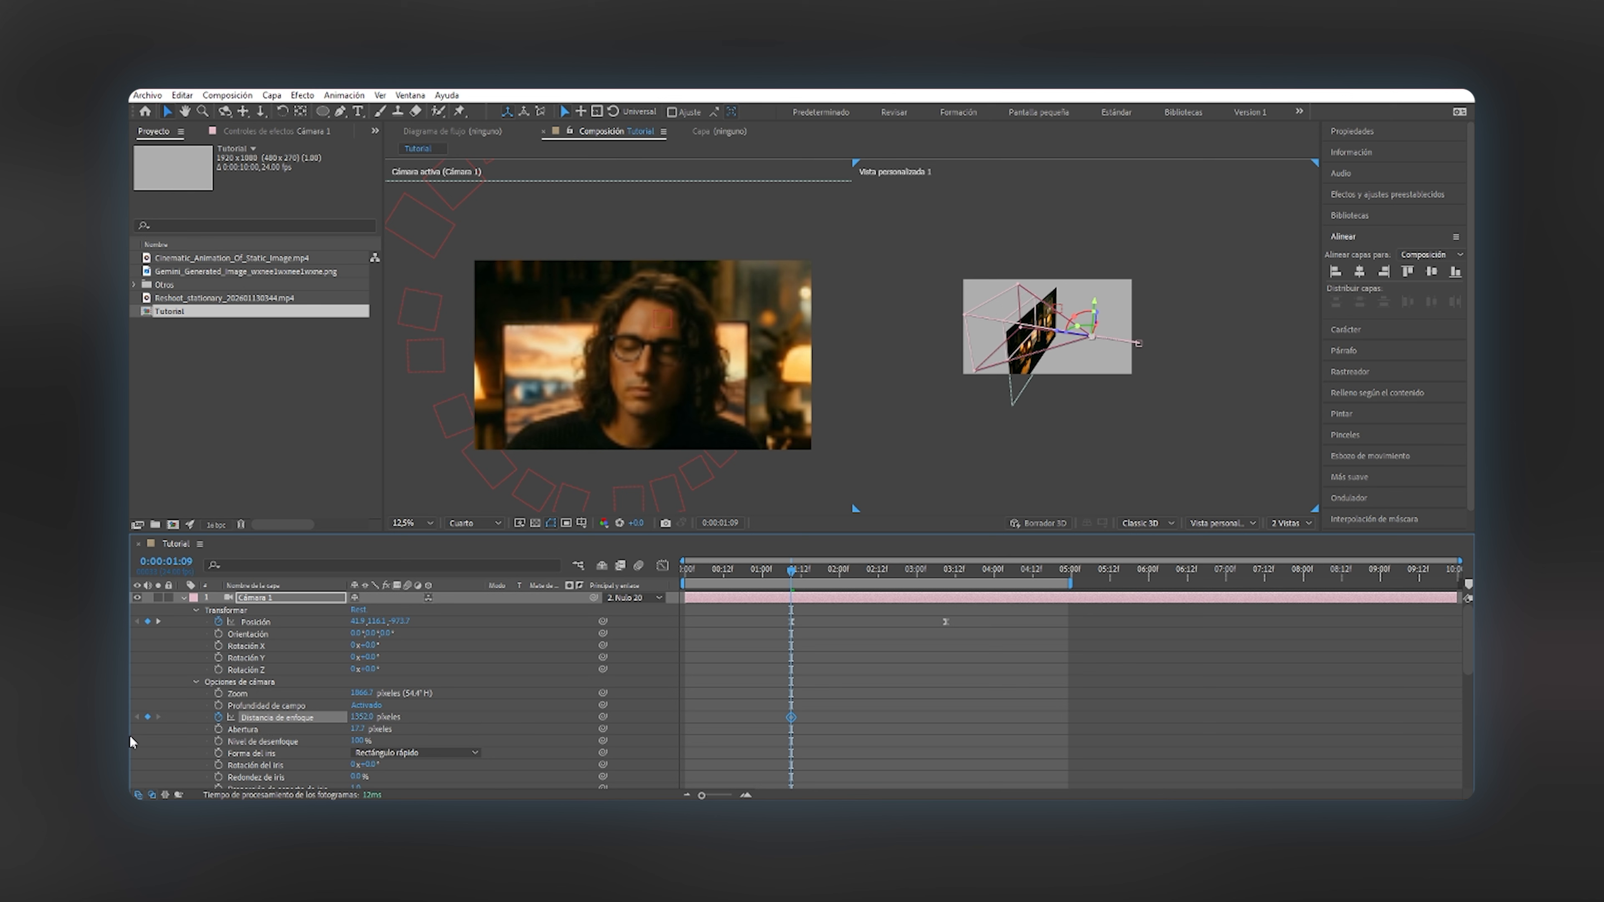
left_click_drag(363, 729, 802, 724)
left_click_drag(363, 718, 220, 713)
Keyframe a lower Distancia de enfoque for Cámara 1 at 0:00:01:22 and preview the focus change.
left_click_drag(794, 574, 839, 576)
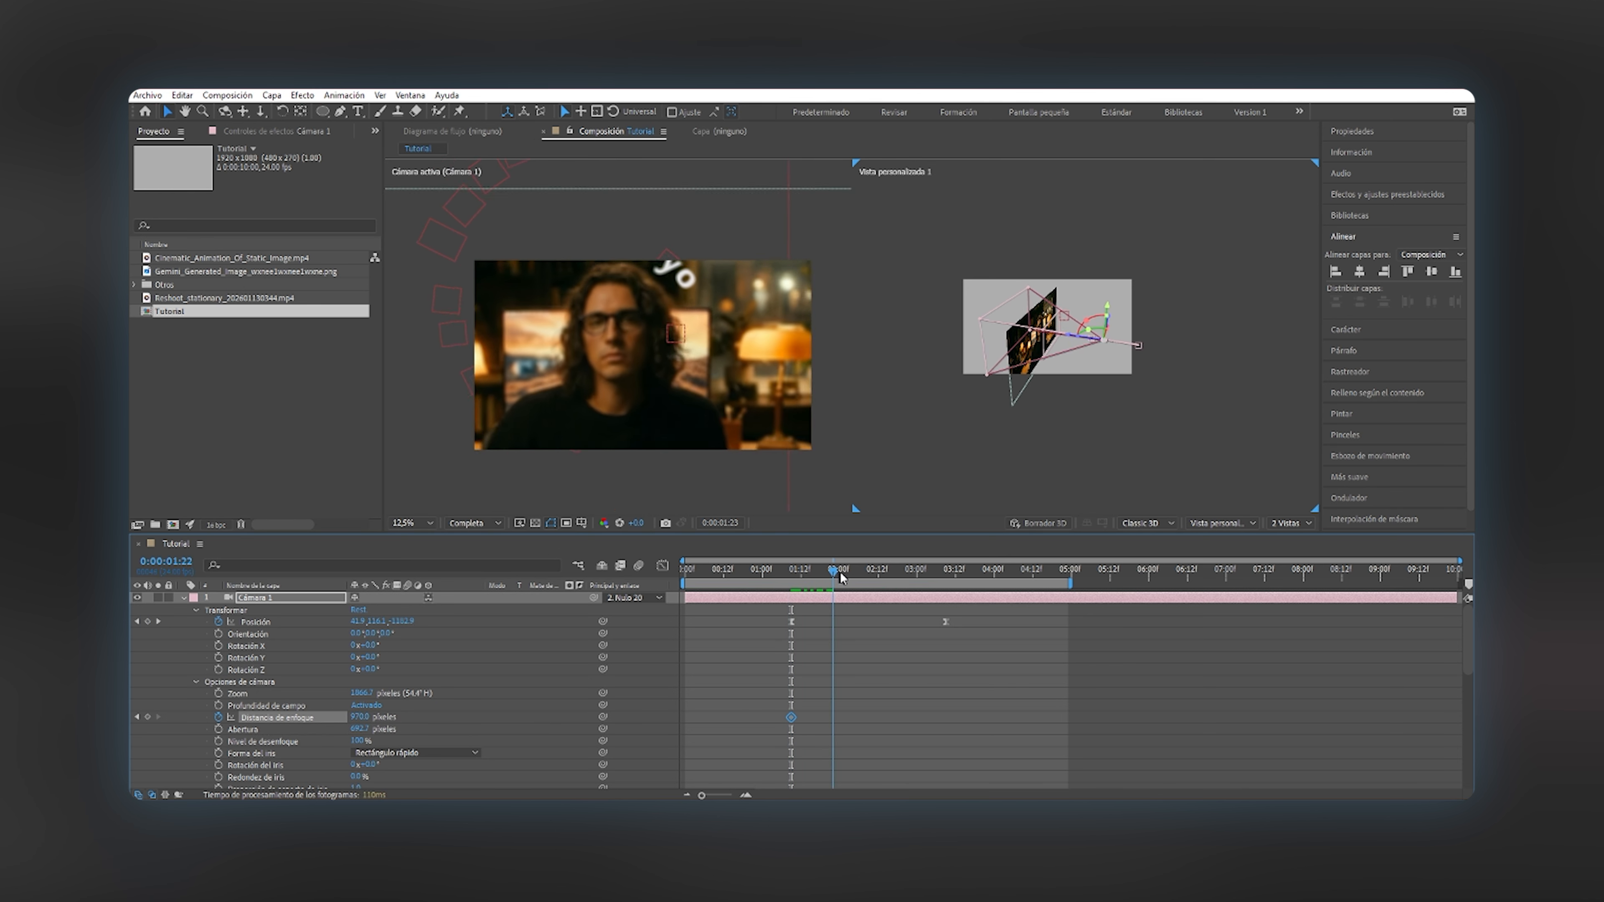
left_click_drag(362, 717, 286, 708)
left_click_drag(837, 571, 871, 573)
key("space")
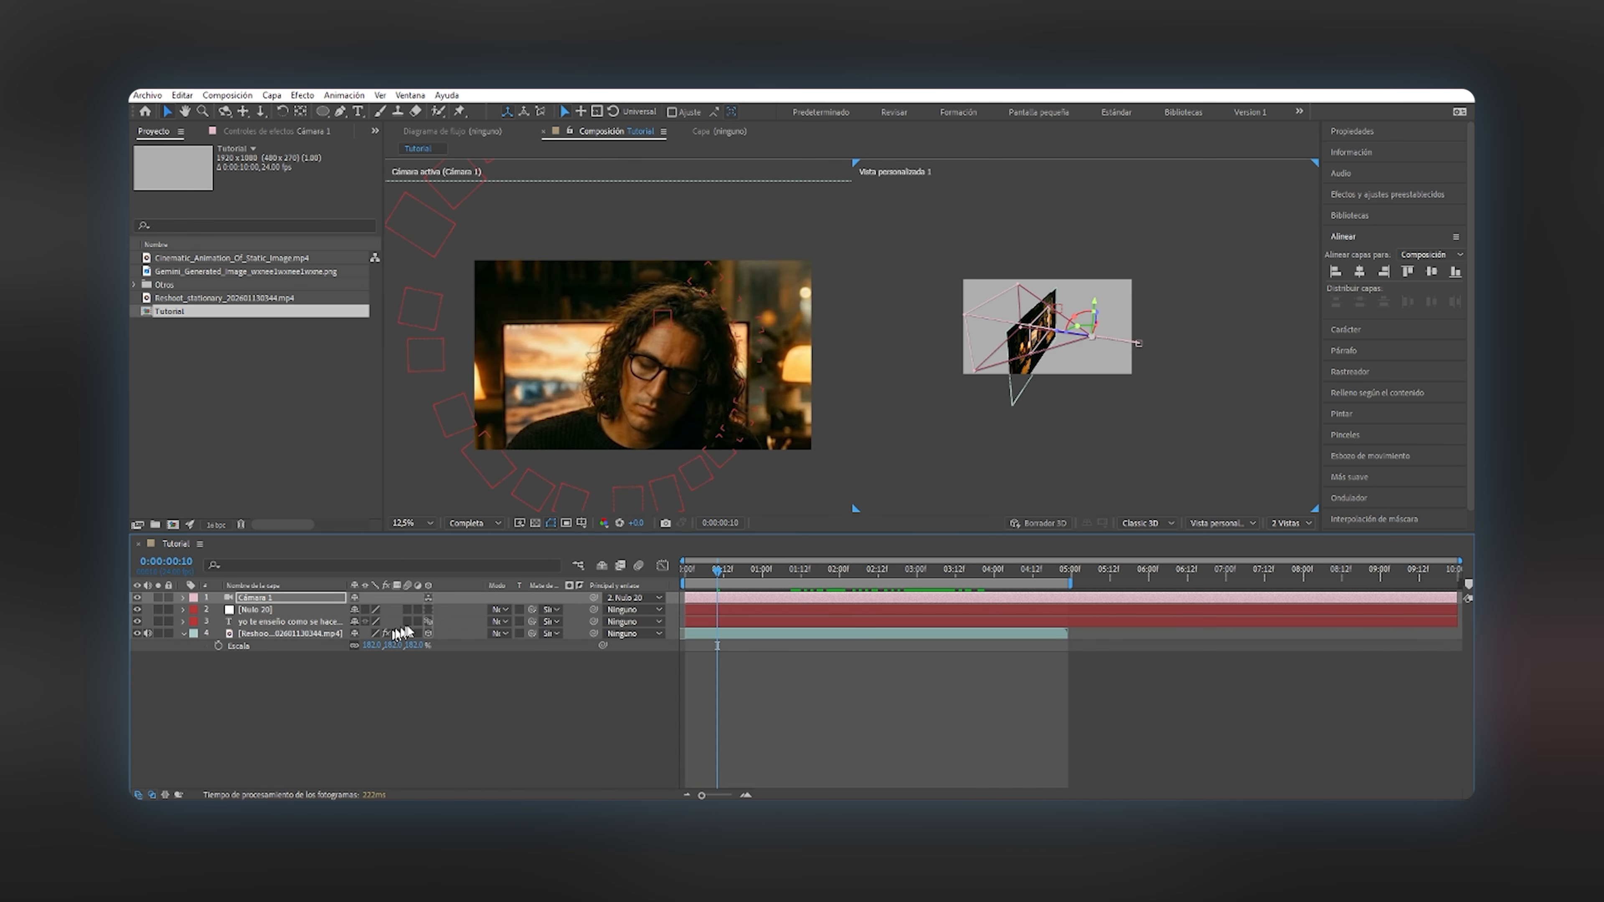
Enable motion blur on the text and video layers and for the whole composition.
left_click_drag(406, 621, 407, 633)
left_click(639, 565)
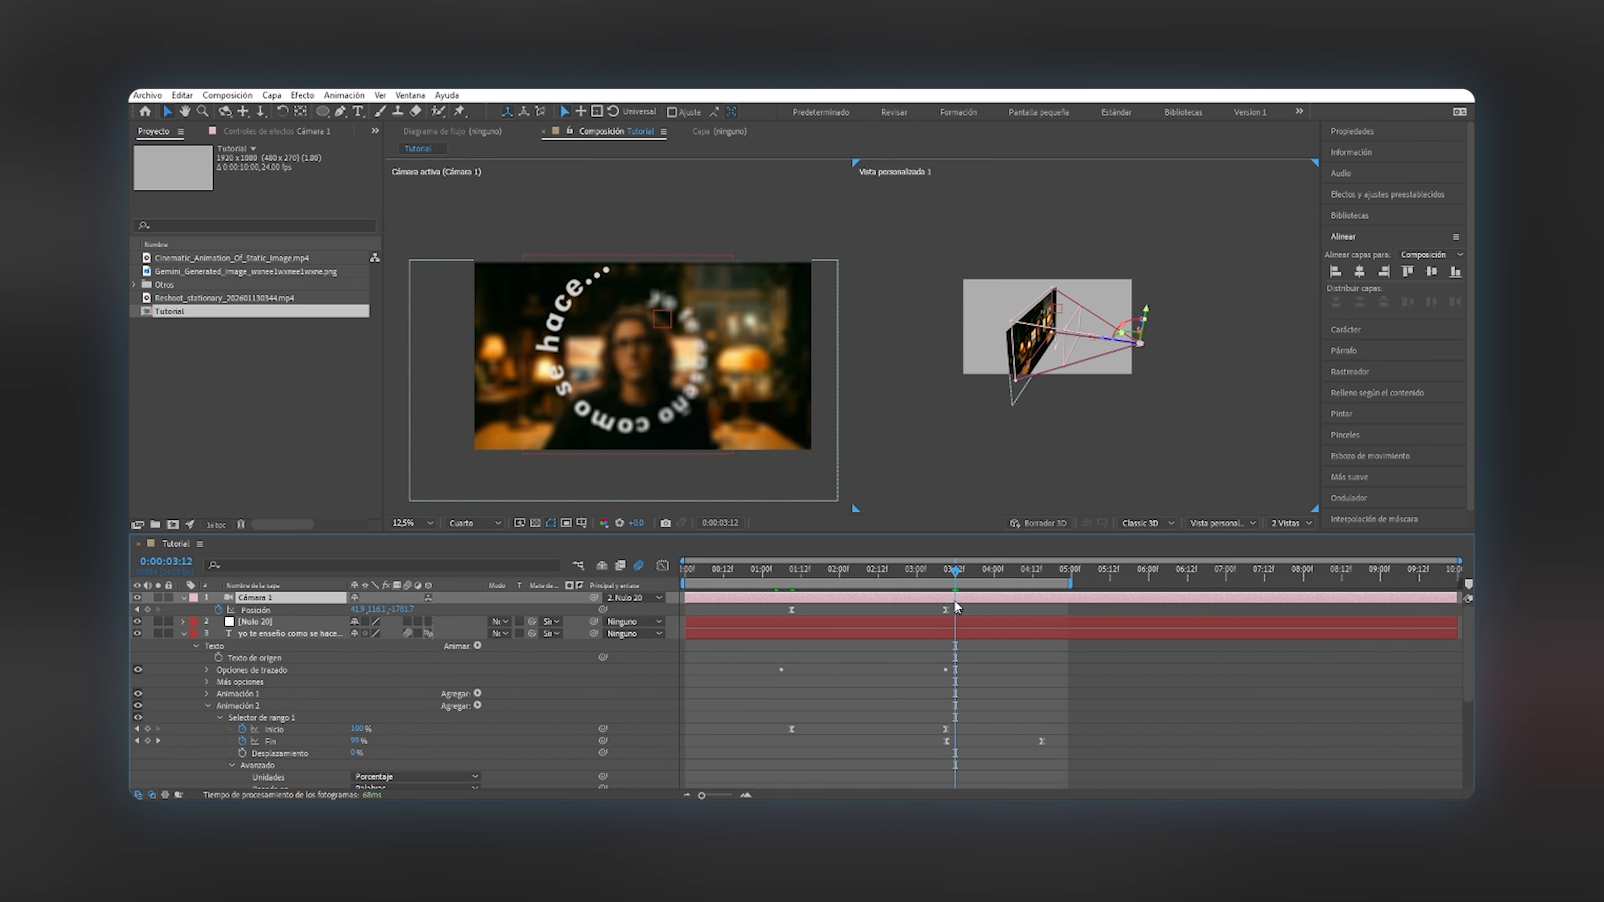
Increase the Z value of Cámara 1's Posición after the 0:00:03:09 keyframe and preview the composition from the start.
scroll(958, 608, "up", 1)
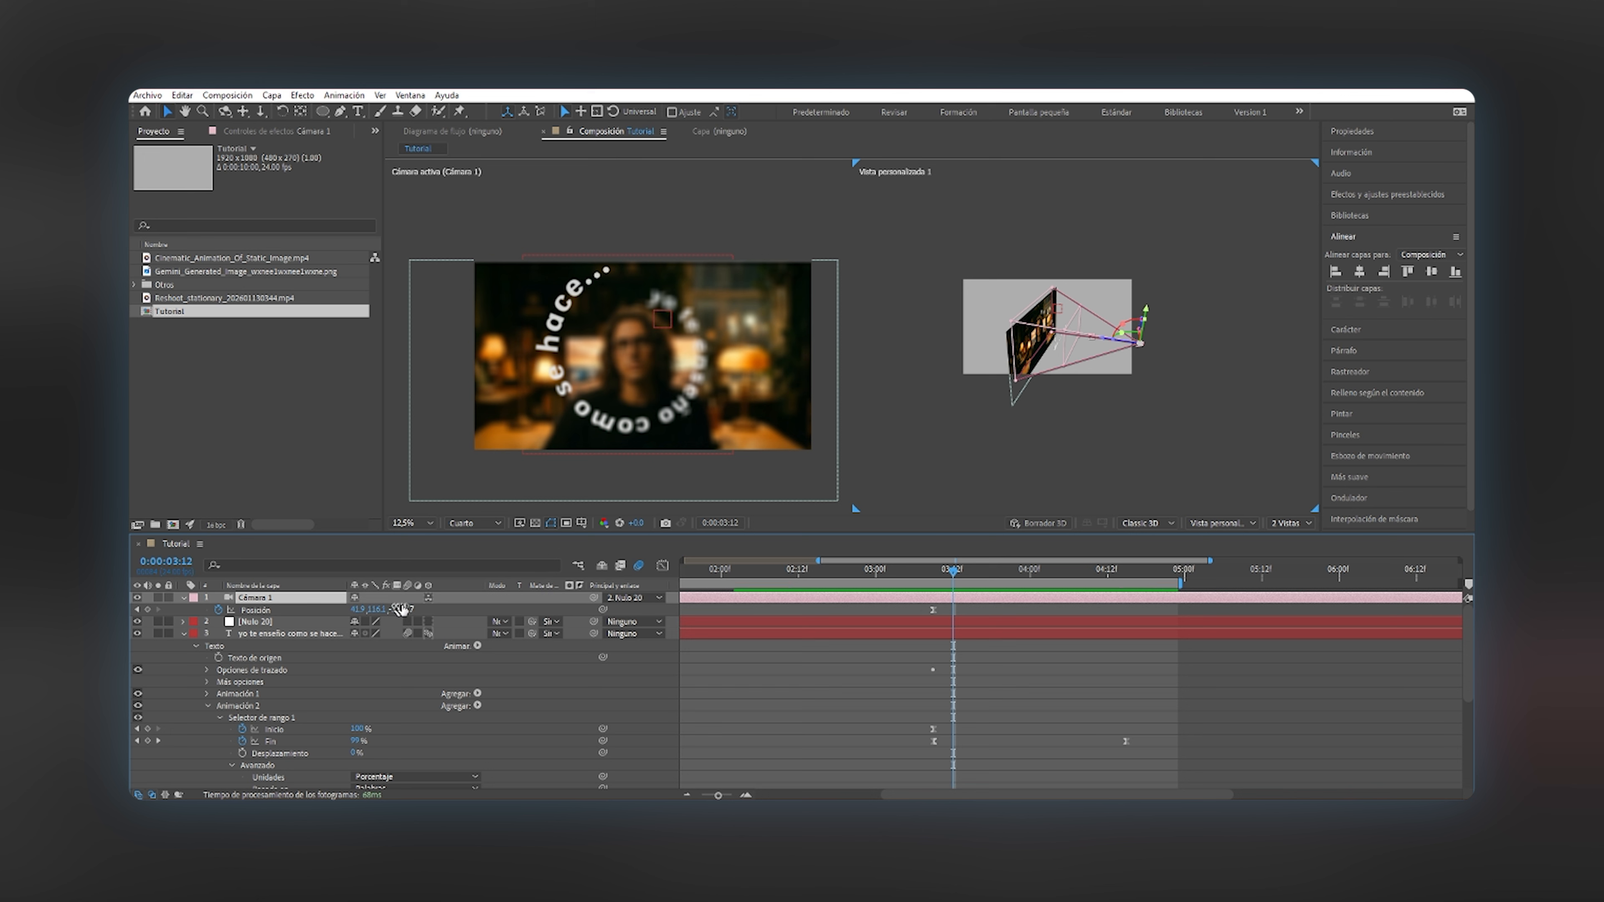
left_click_drag(402, 610, 1198, 610)
left_click(939, 578)
key("minus")
left_click_drag(941, 576, 687, 576)
key("space")
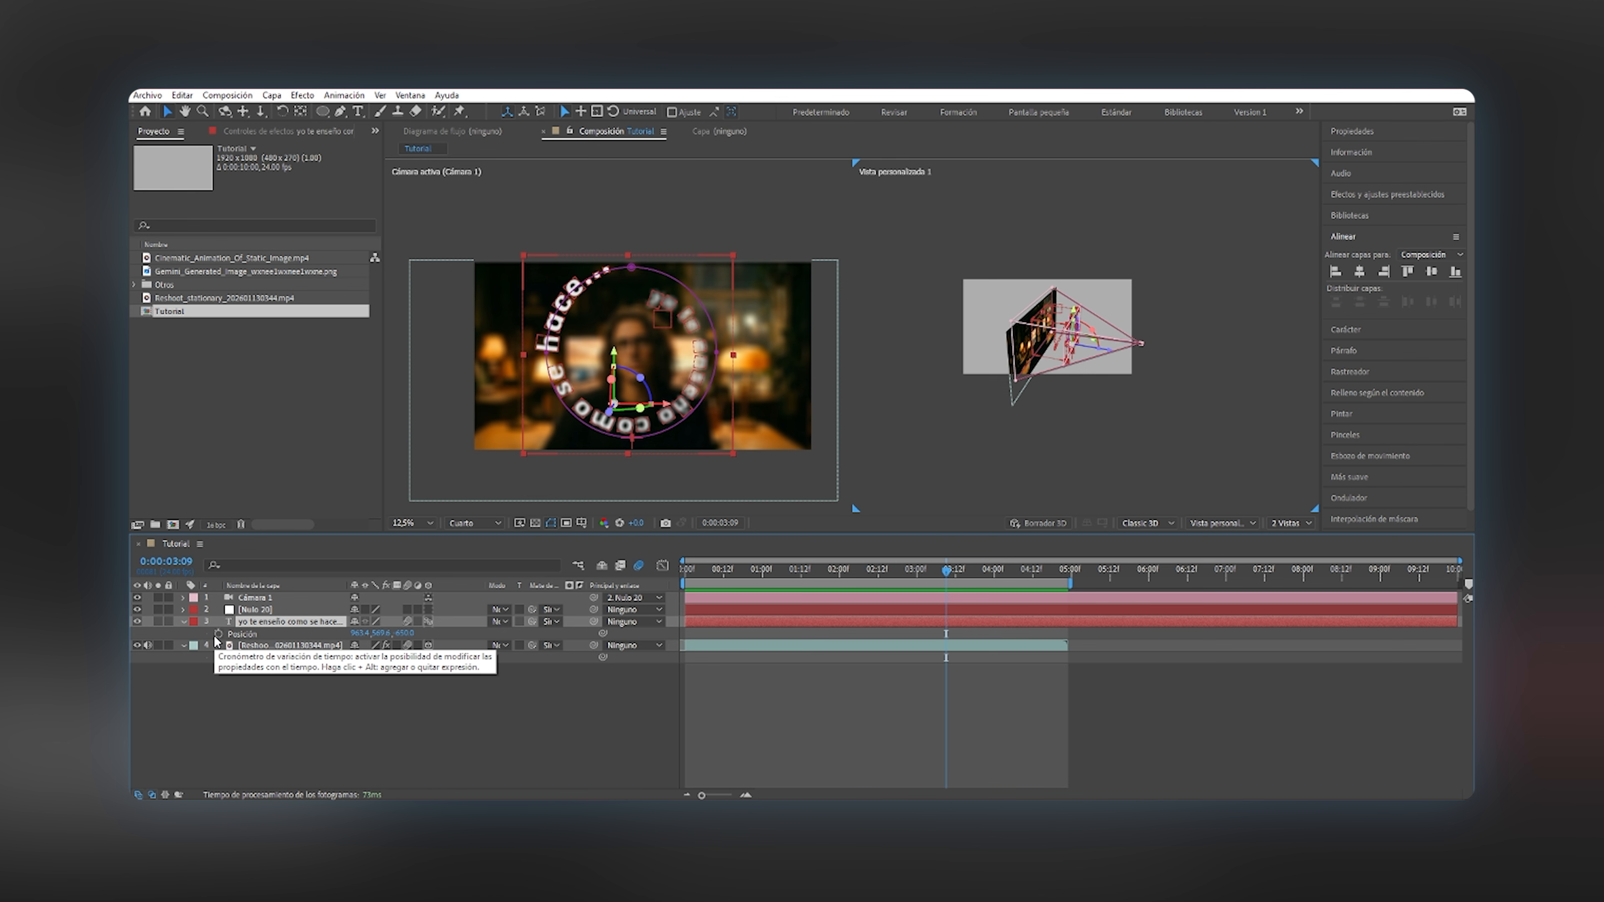
Add the expression wiggle(10,1.5) to the text layer's Posición and preview the shake from the start.
left_click(218, 635, "alt")
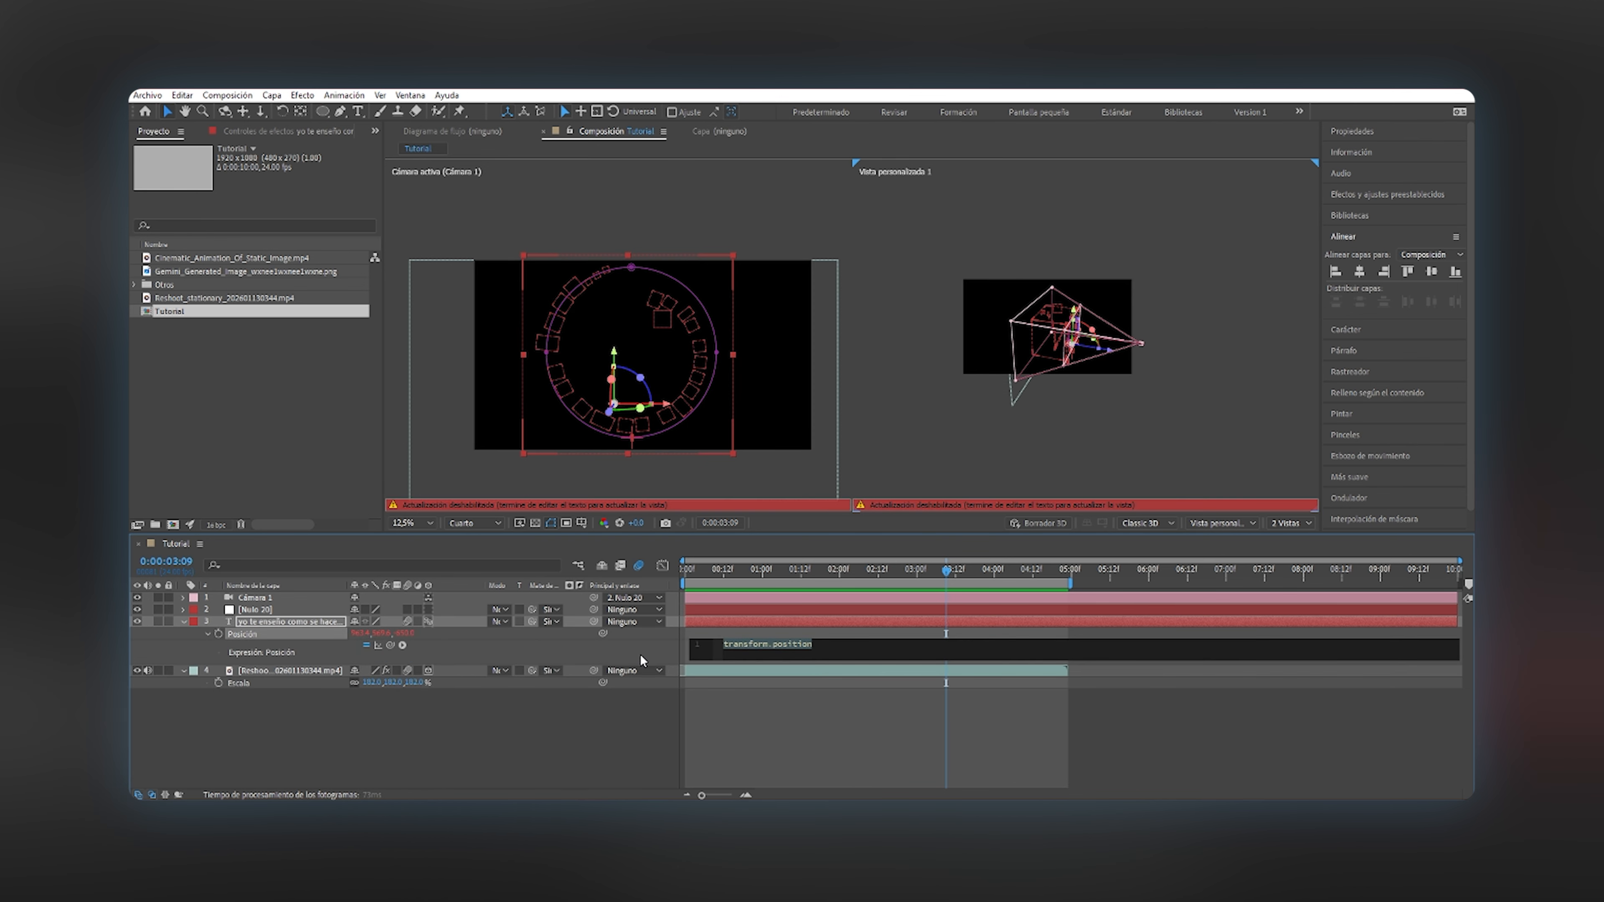
type("wi")
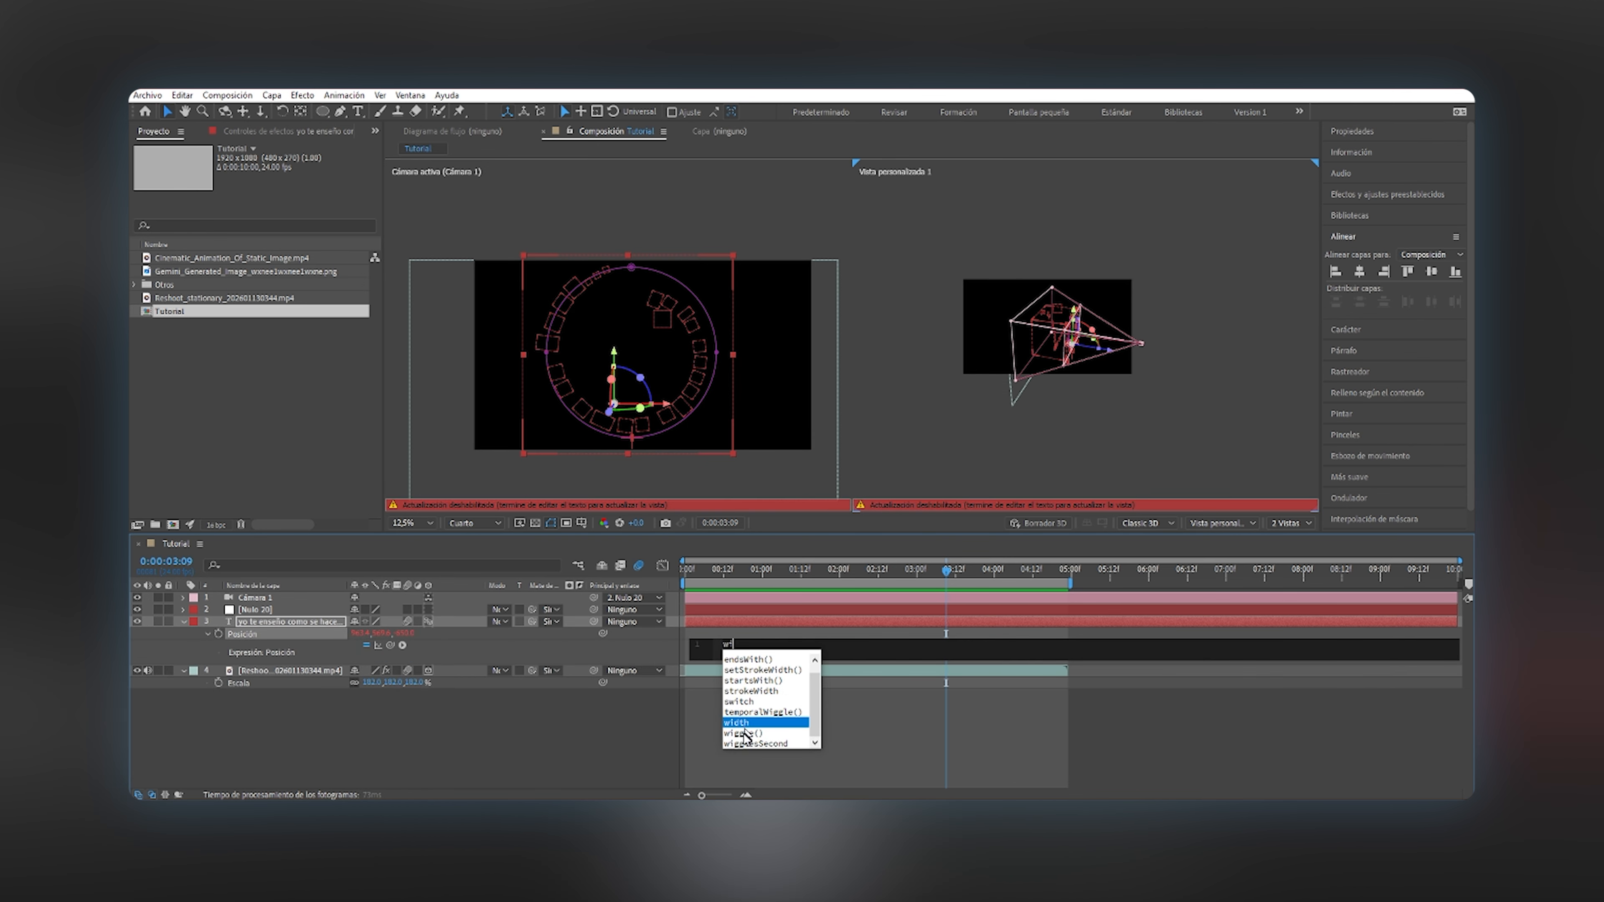
double_click(745, 734)
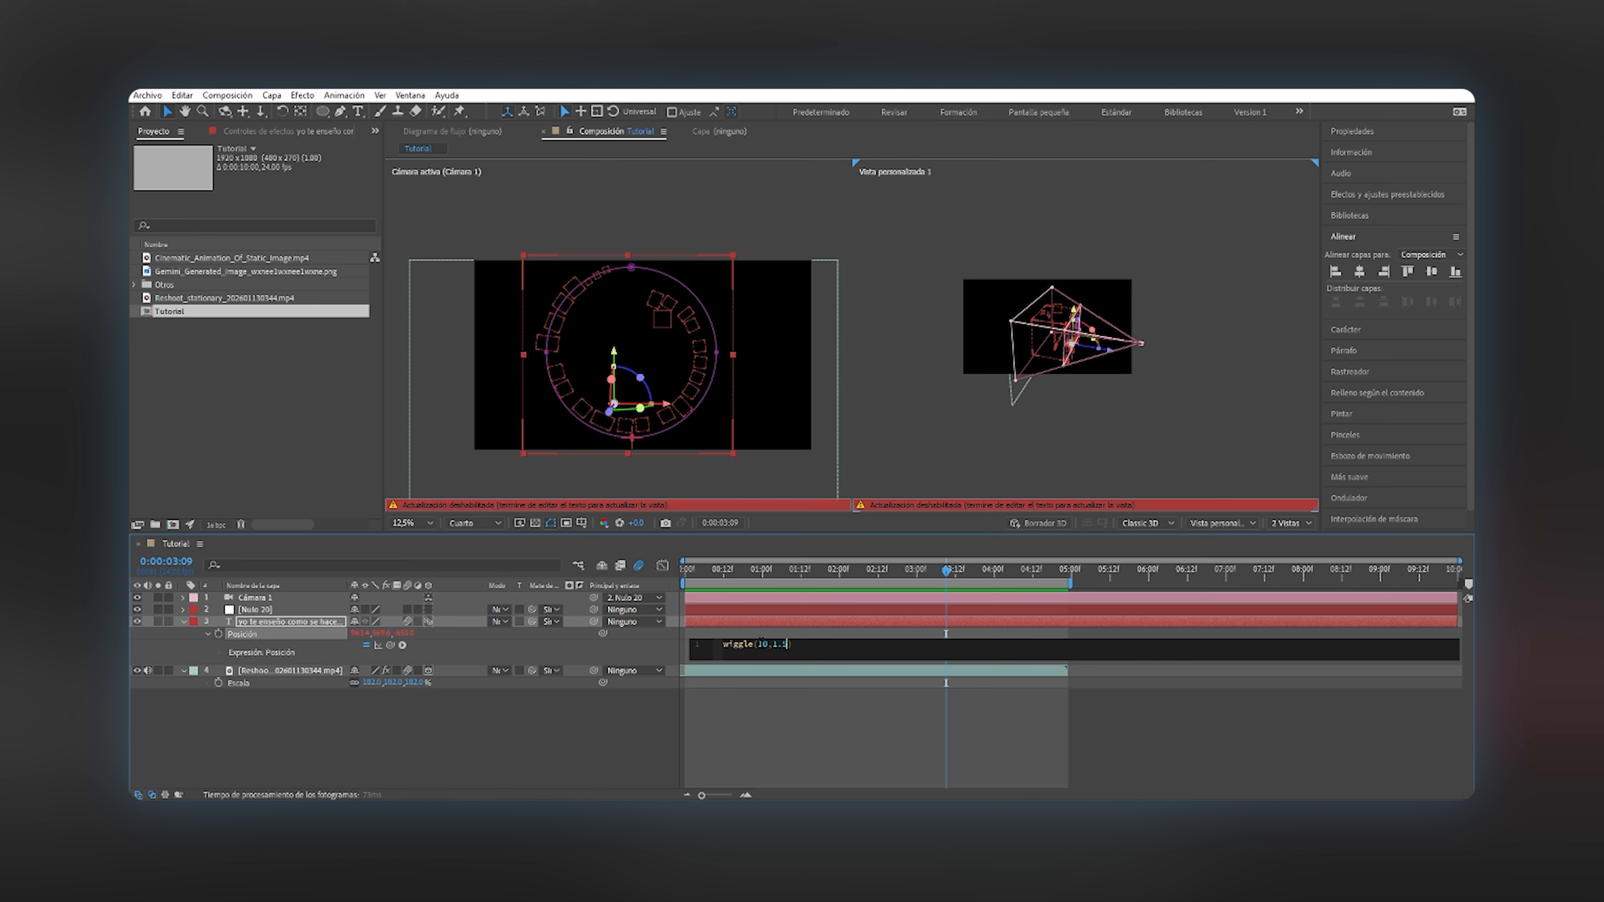
key("KP_Enter")
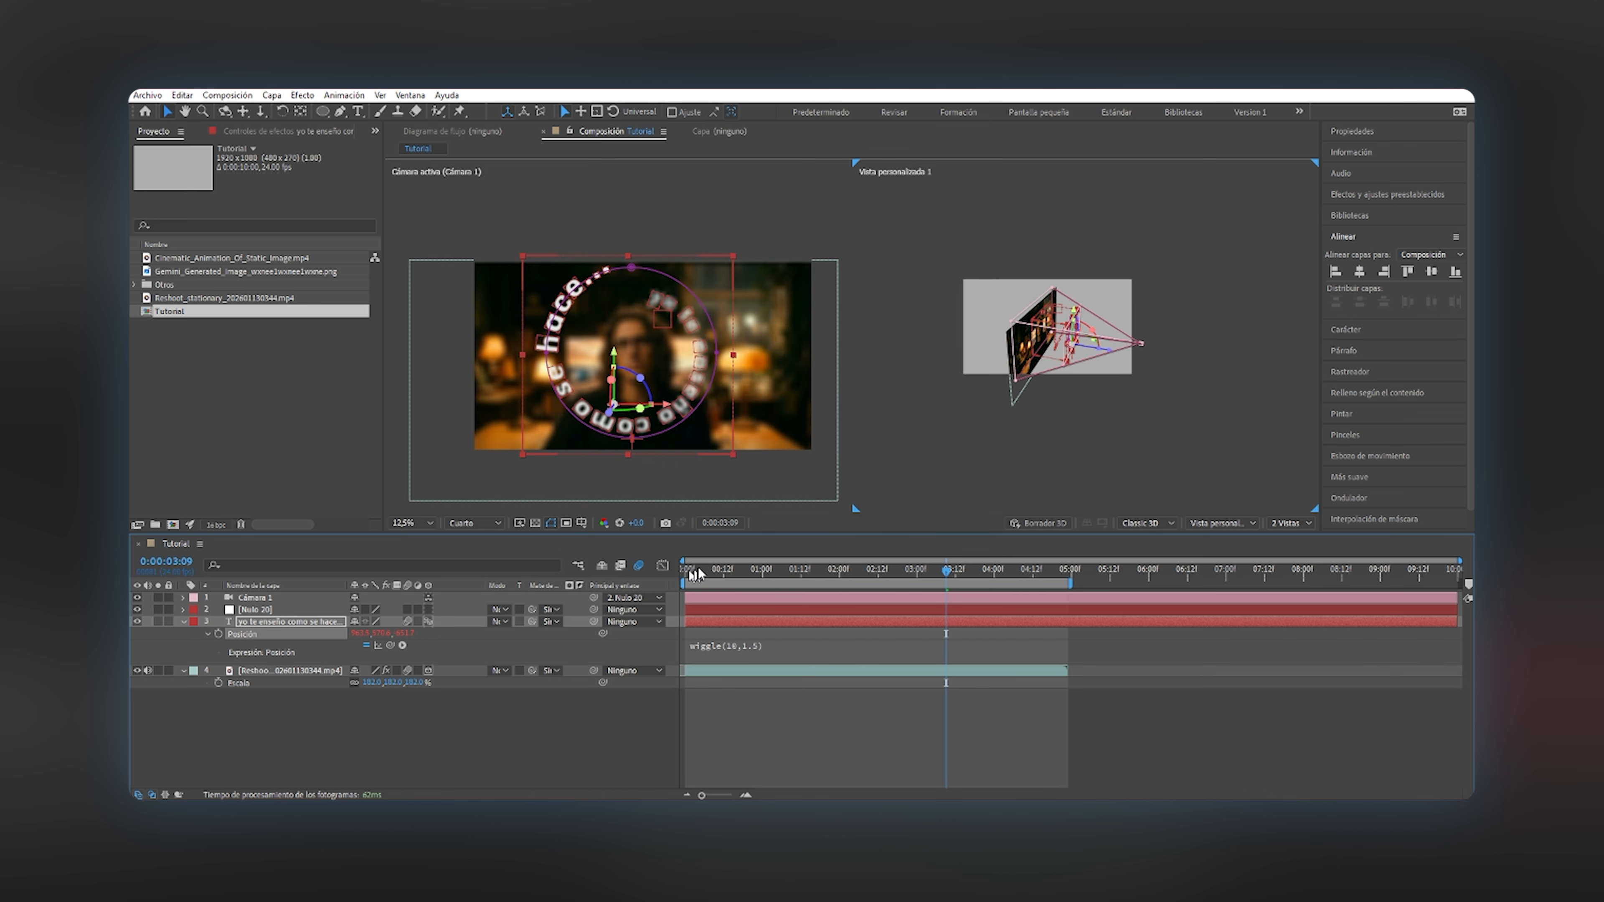
left_click(685, 571)
key("space")
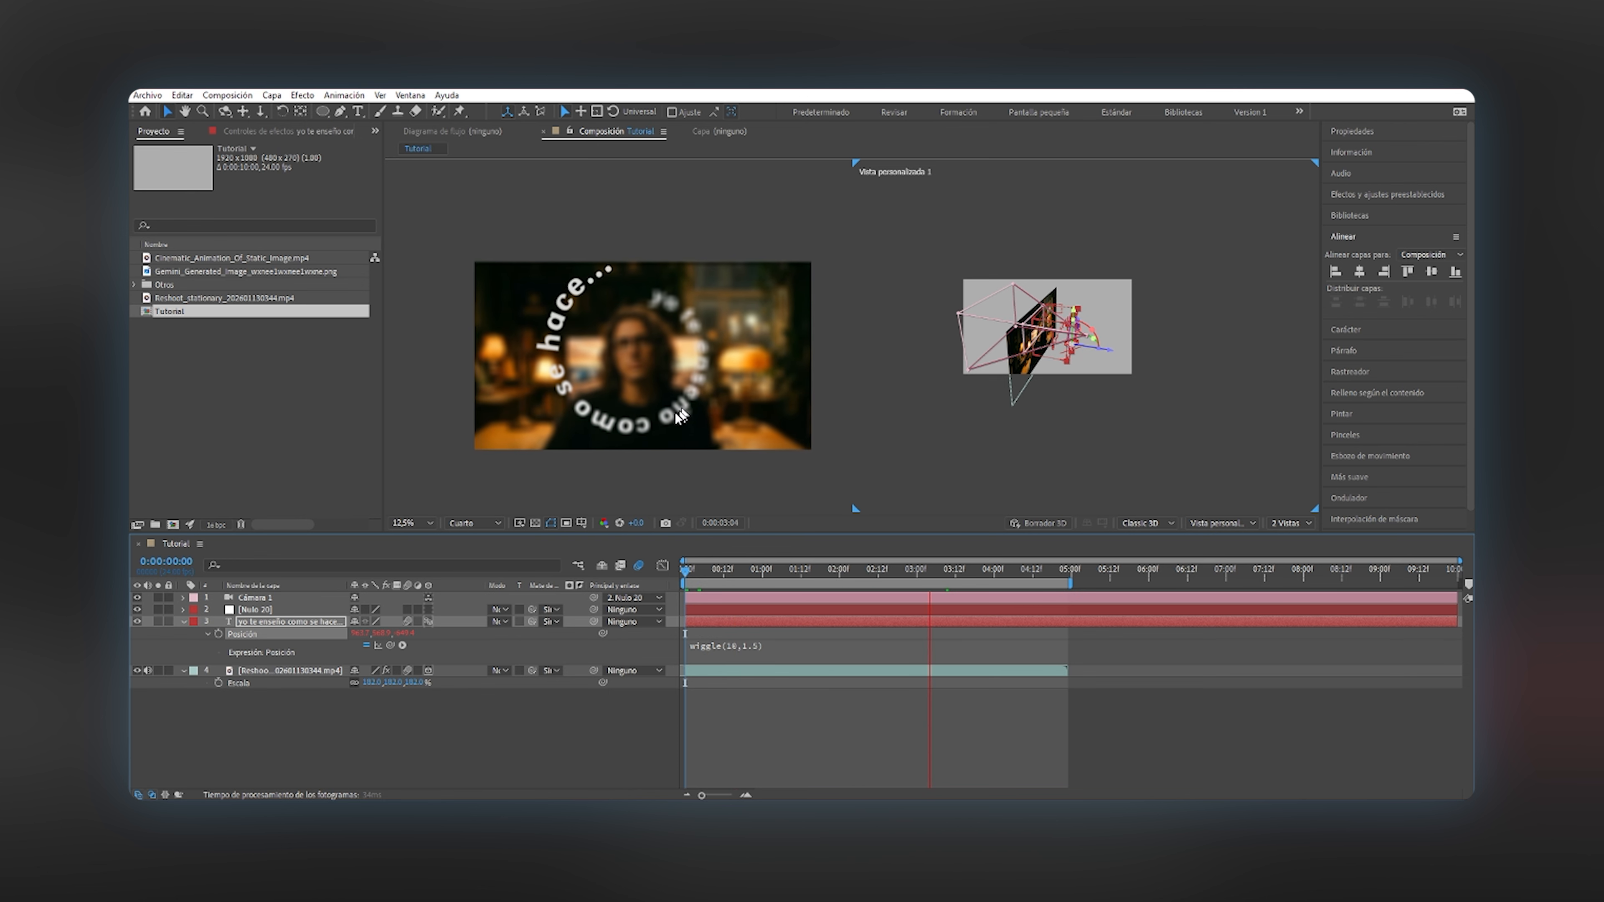
Find the Resplandor effect and apply it to the text layer.
left_click(1387, 194)
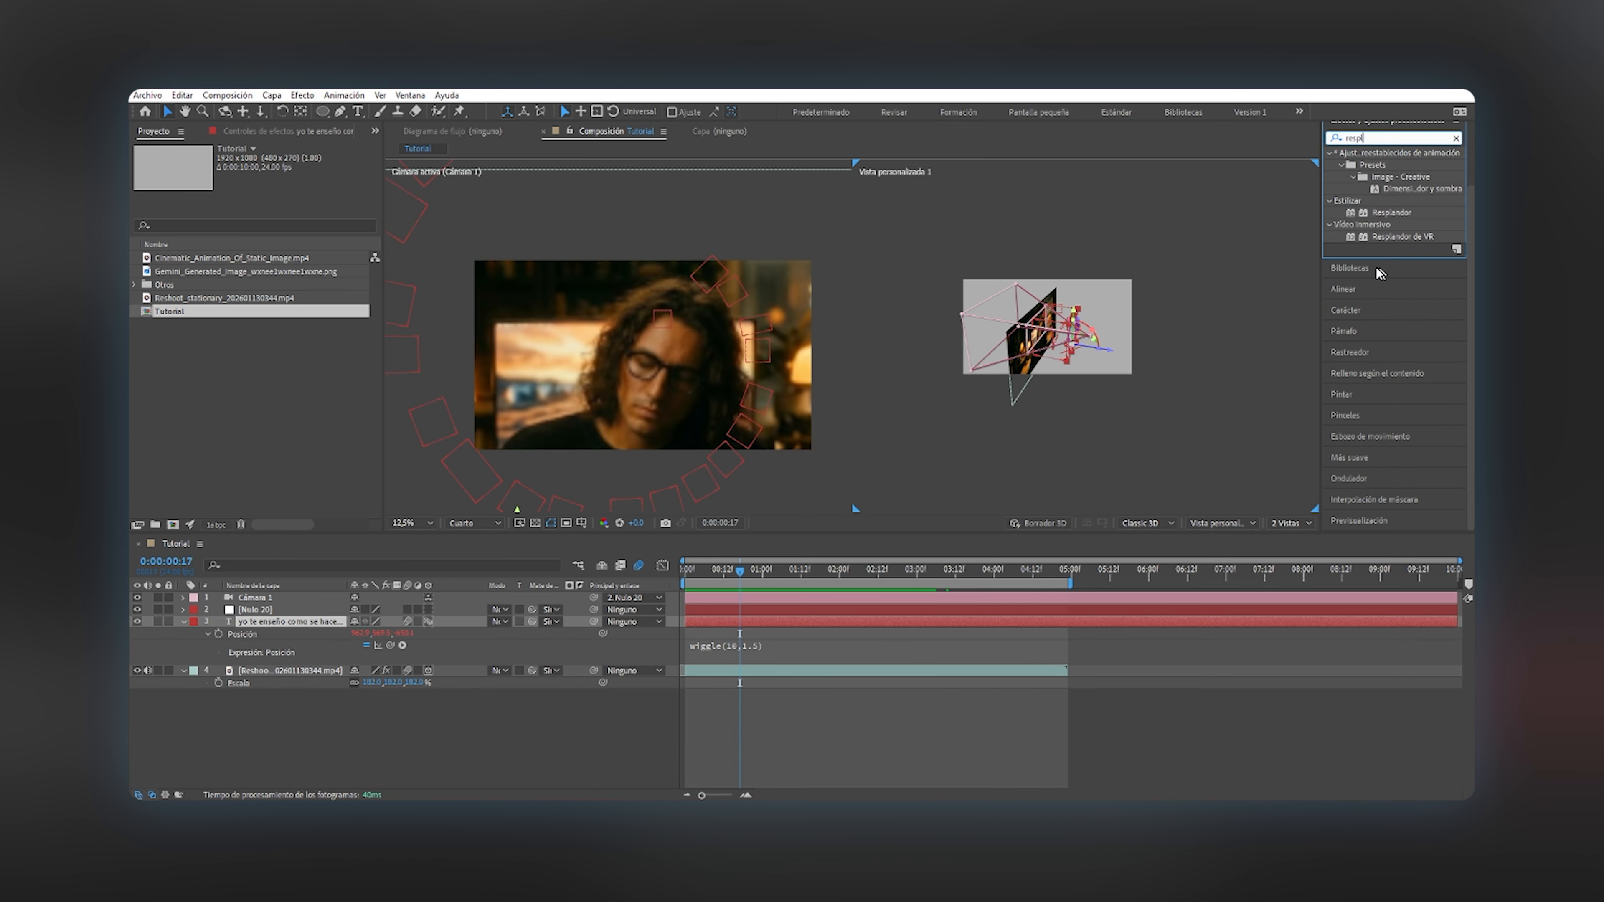
left_click_drag(1391, 287, 271, 623)
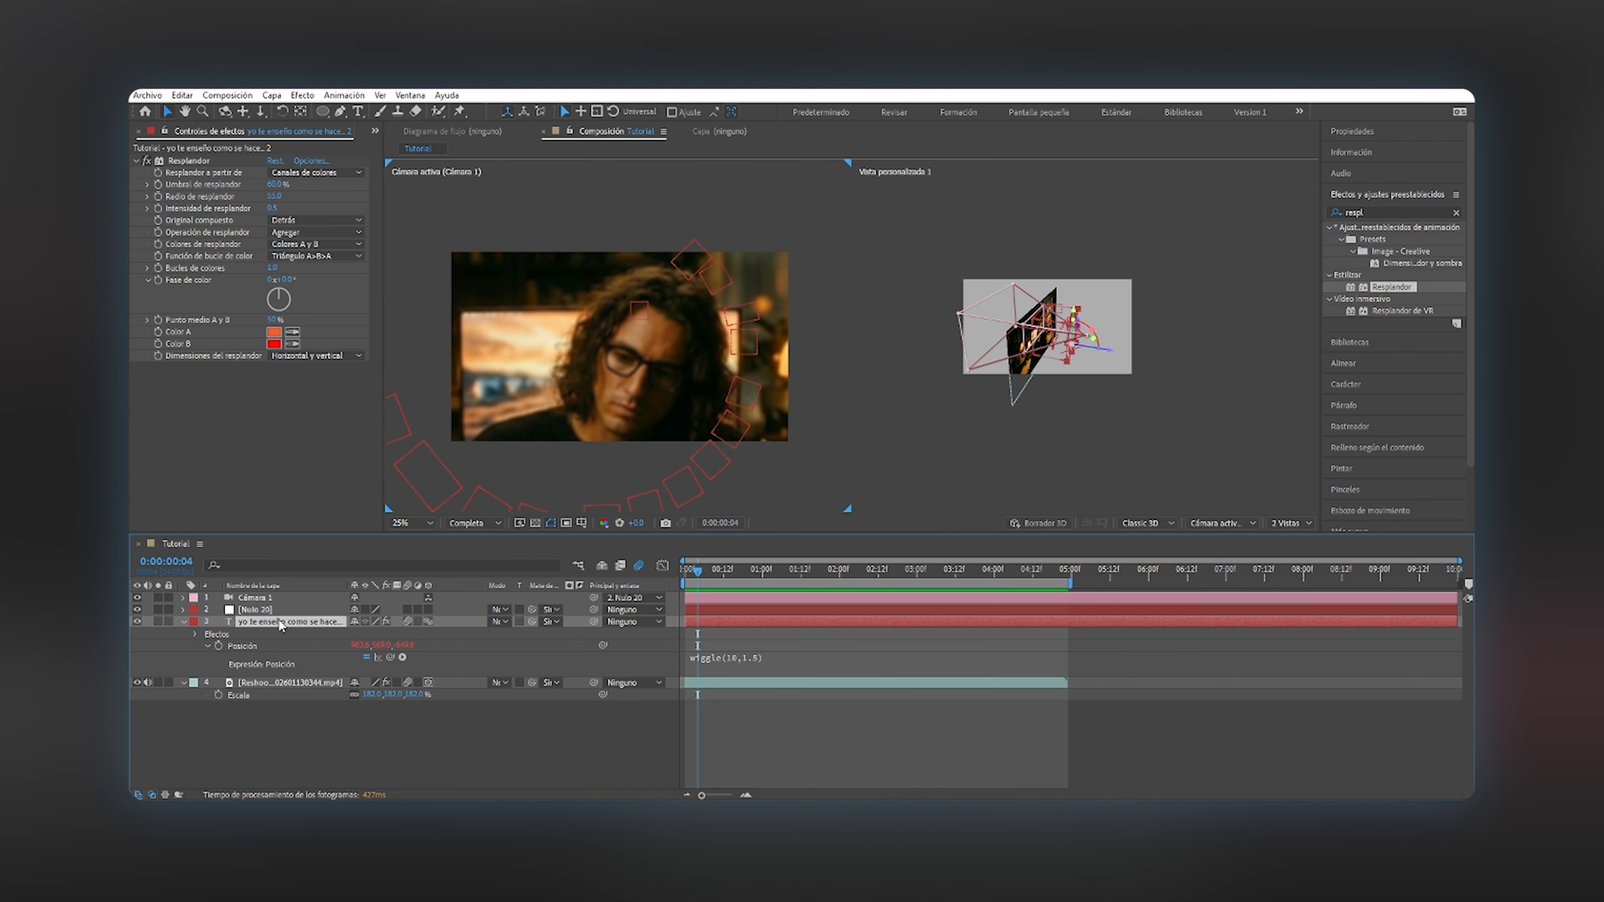
Duplicate the text layer and remove the Resplandor effect from the copy.
key("ctrl+d")
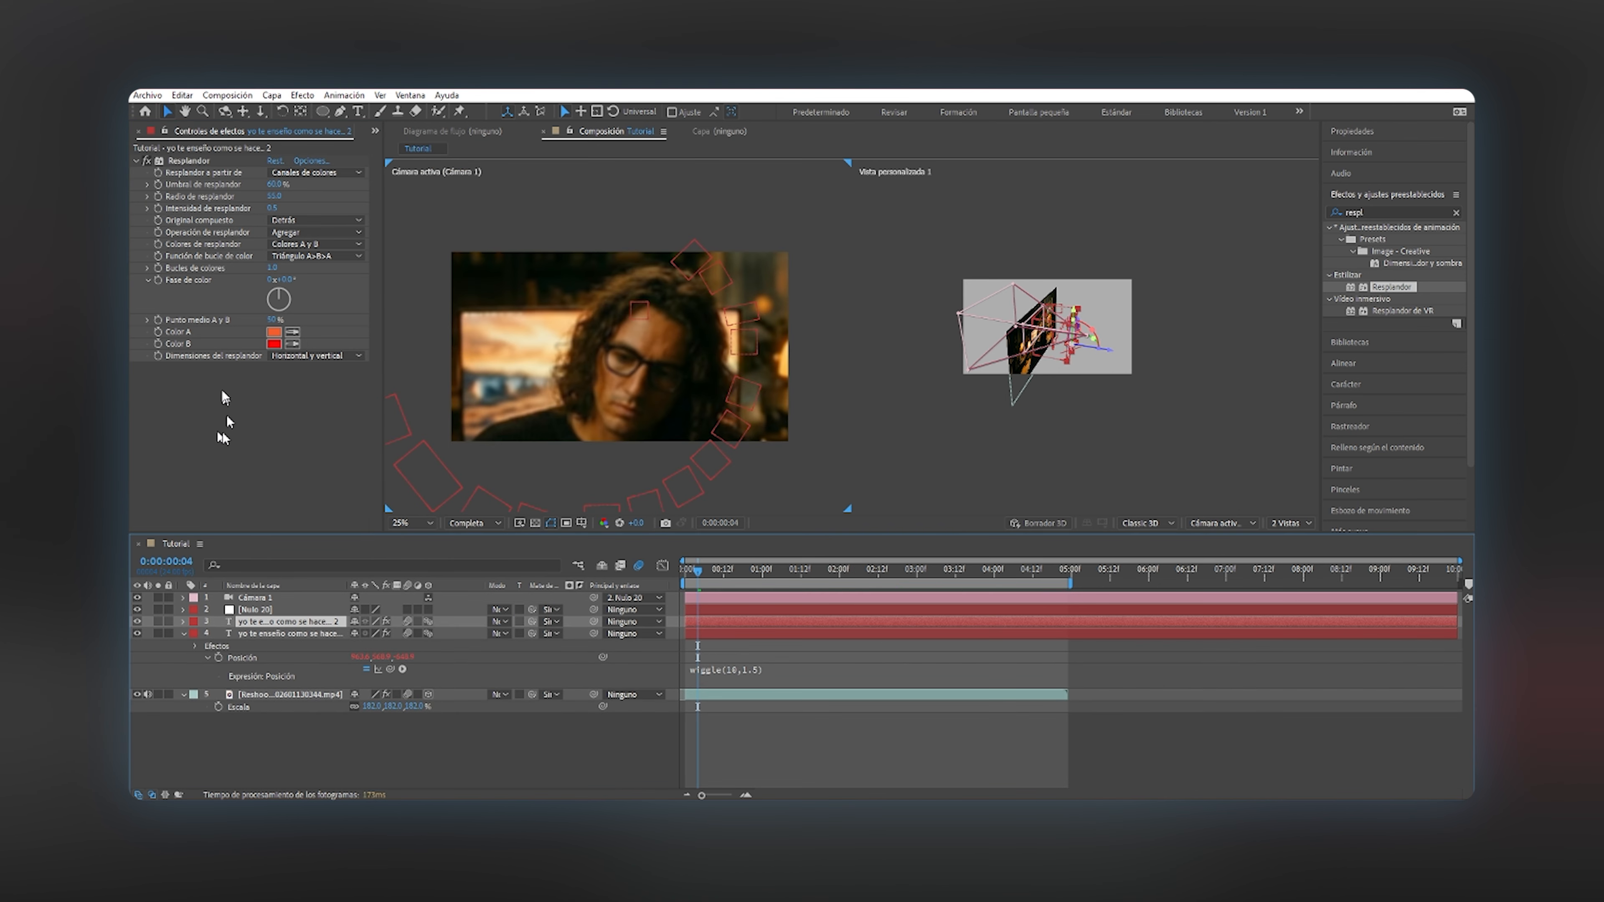
left_click(185, 161)
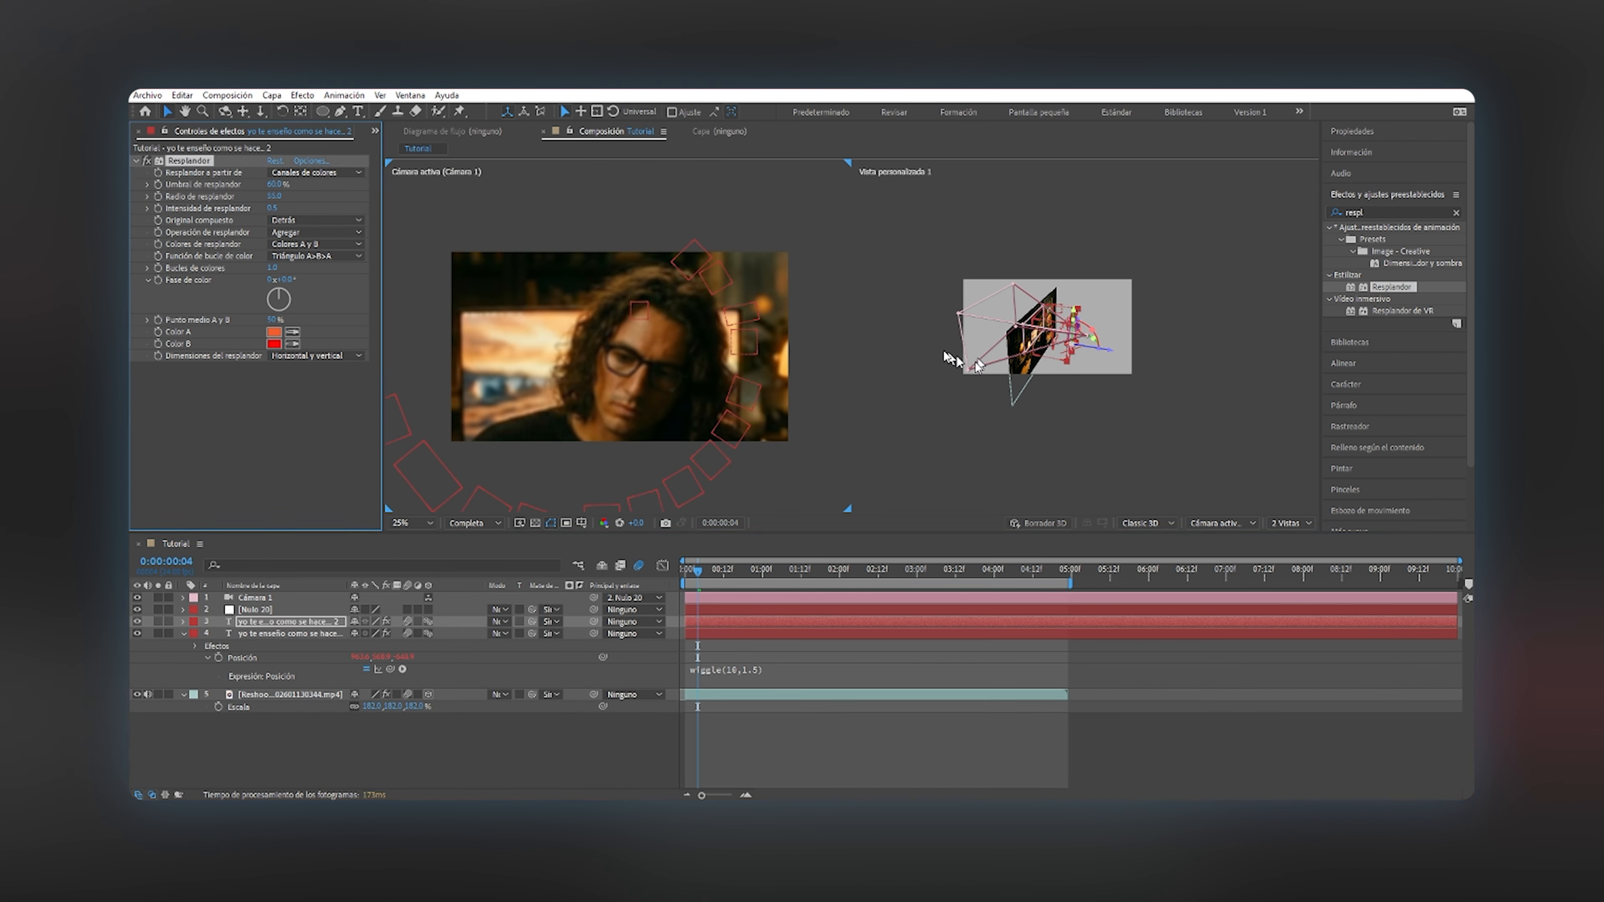
key("Delete")
Apply Desenfoque gaussiano to the duplicated text layer and set its blending mode to Pantalla.
left_click(1388, 214)
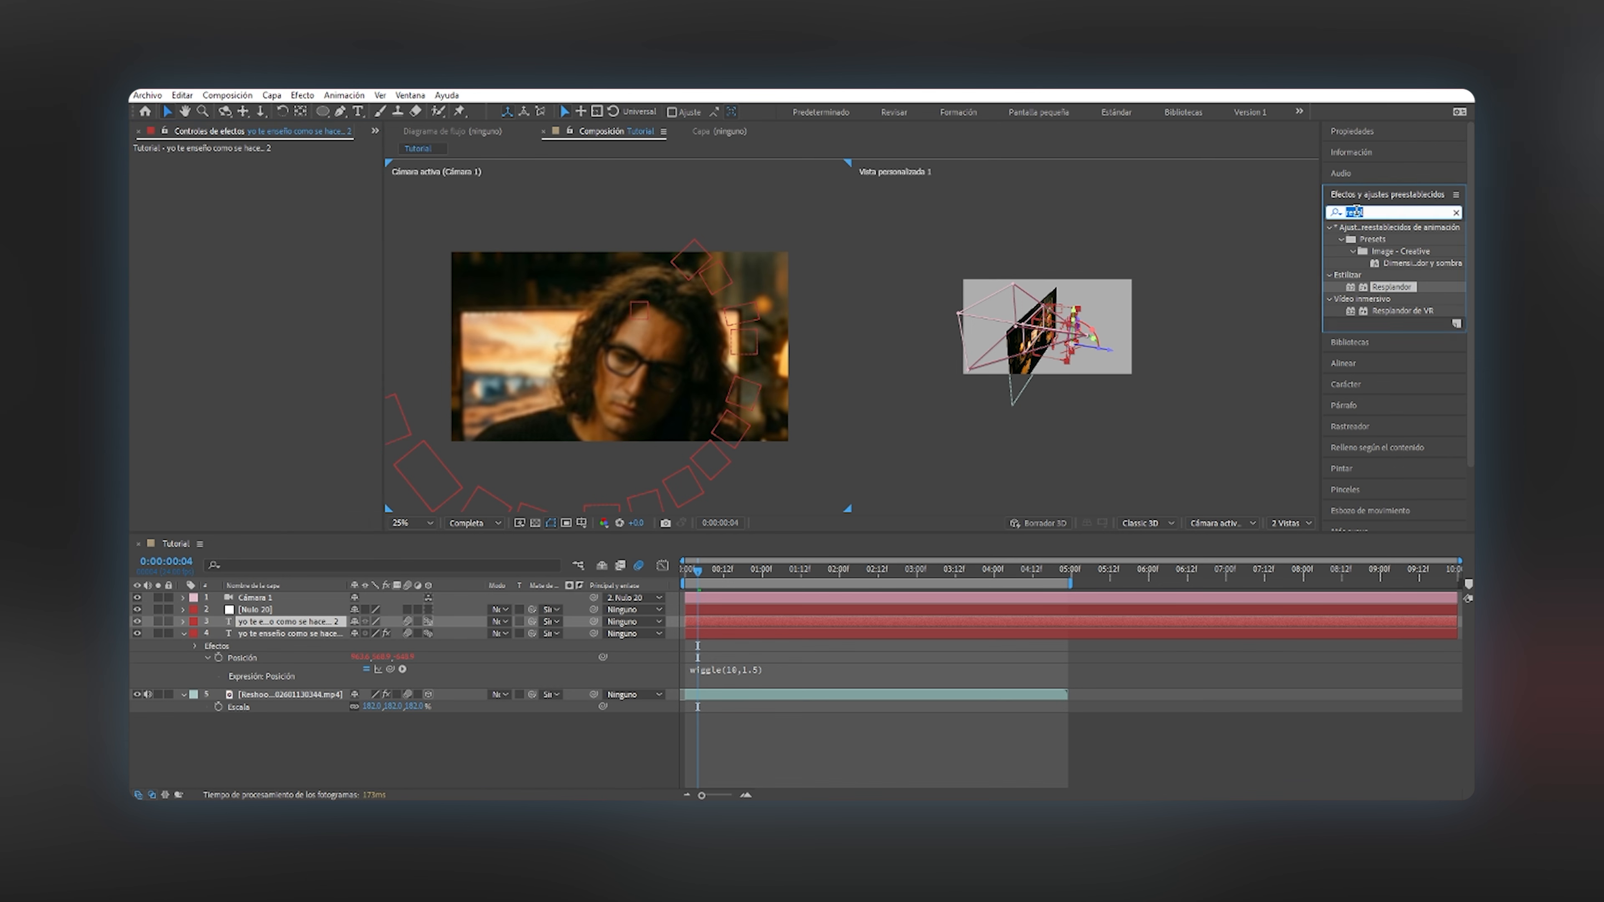
type("desenfoq")
left_click_drag(1418, 455, 297, 622)
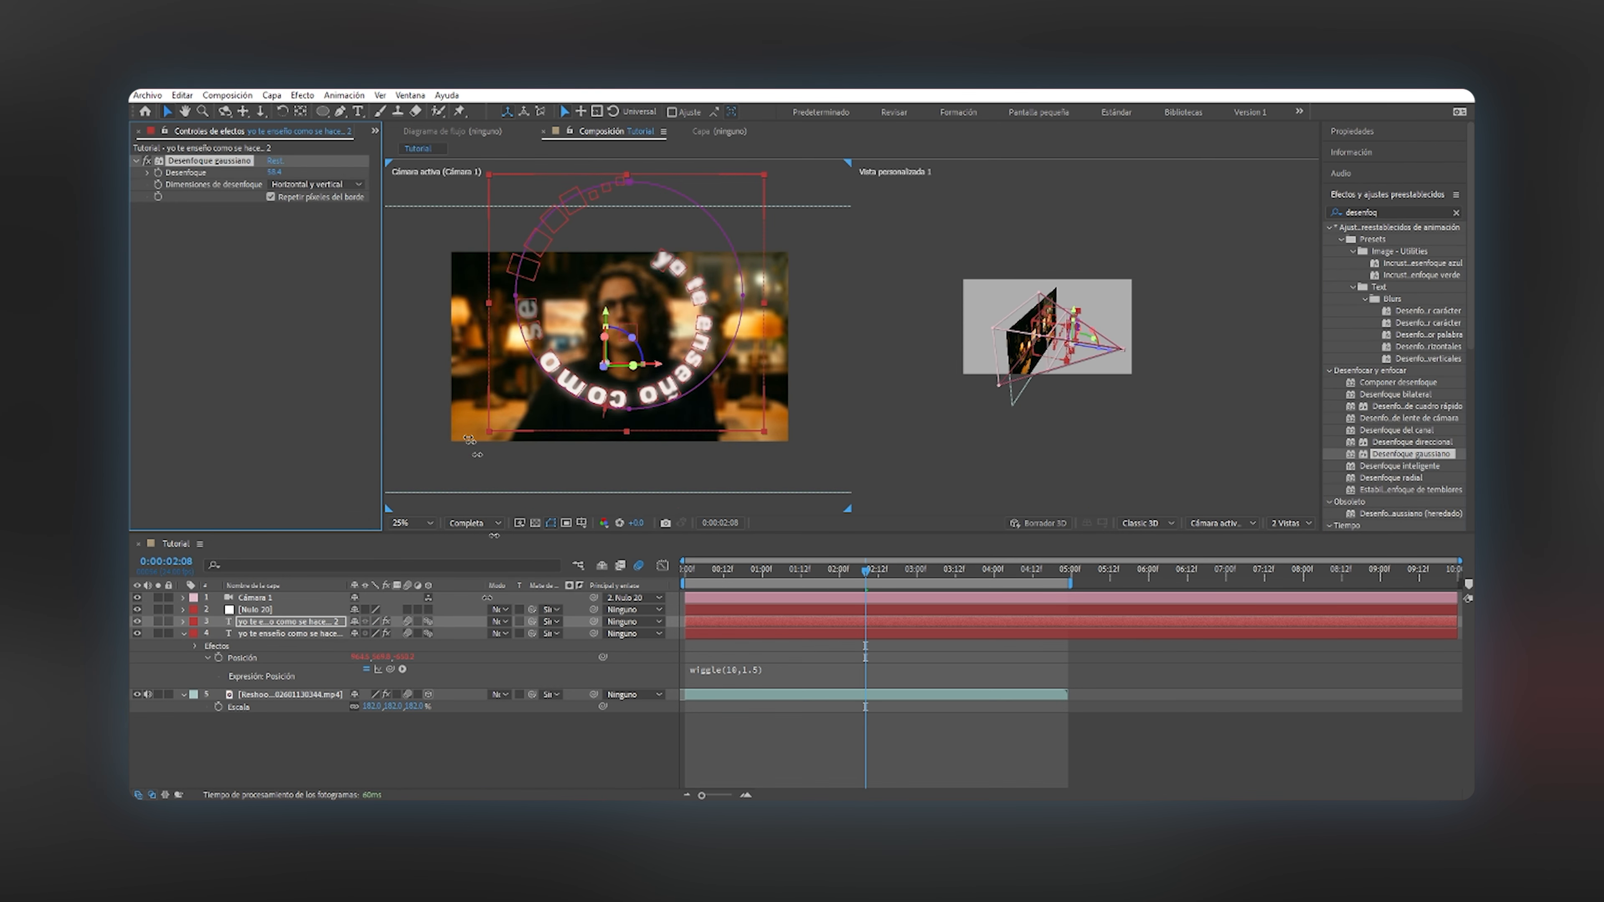
left_click(505, 622)
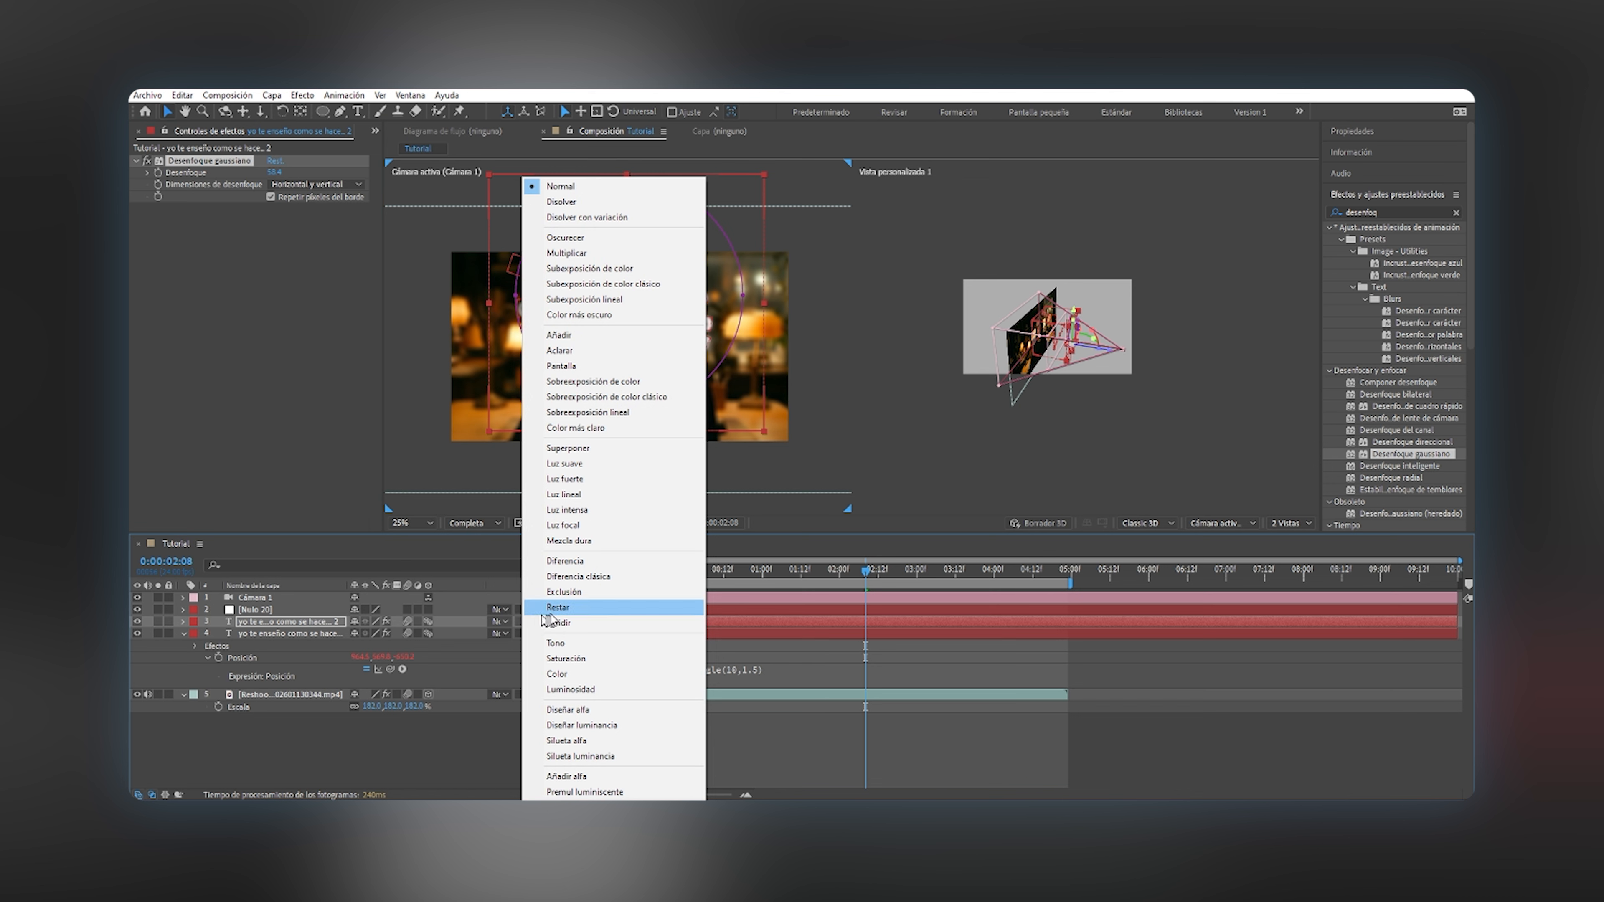
left_click(580, 369)
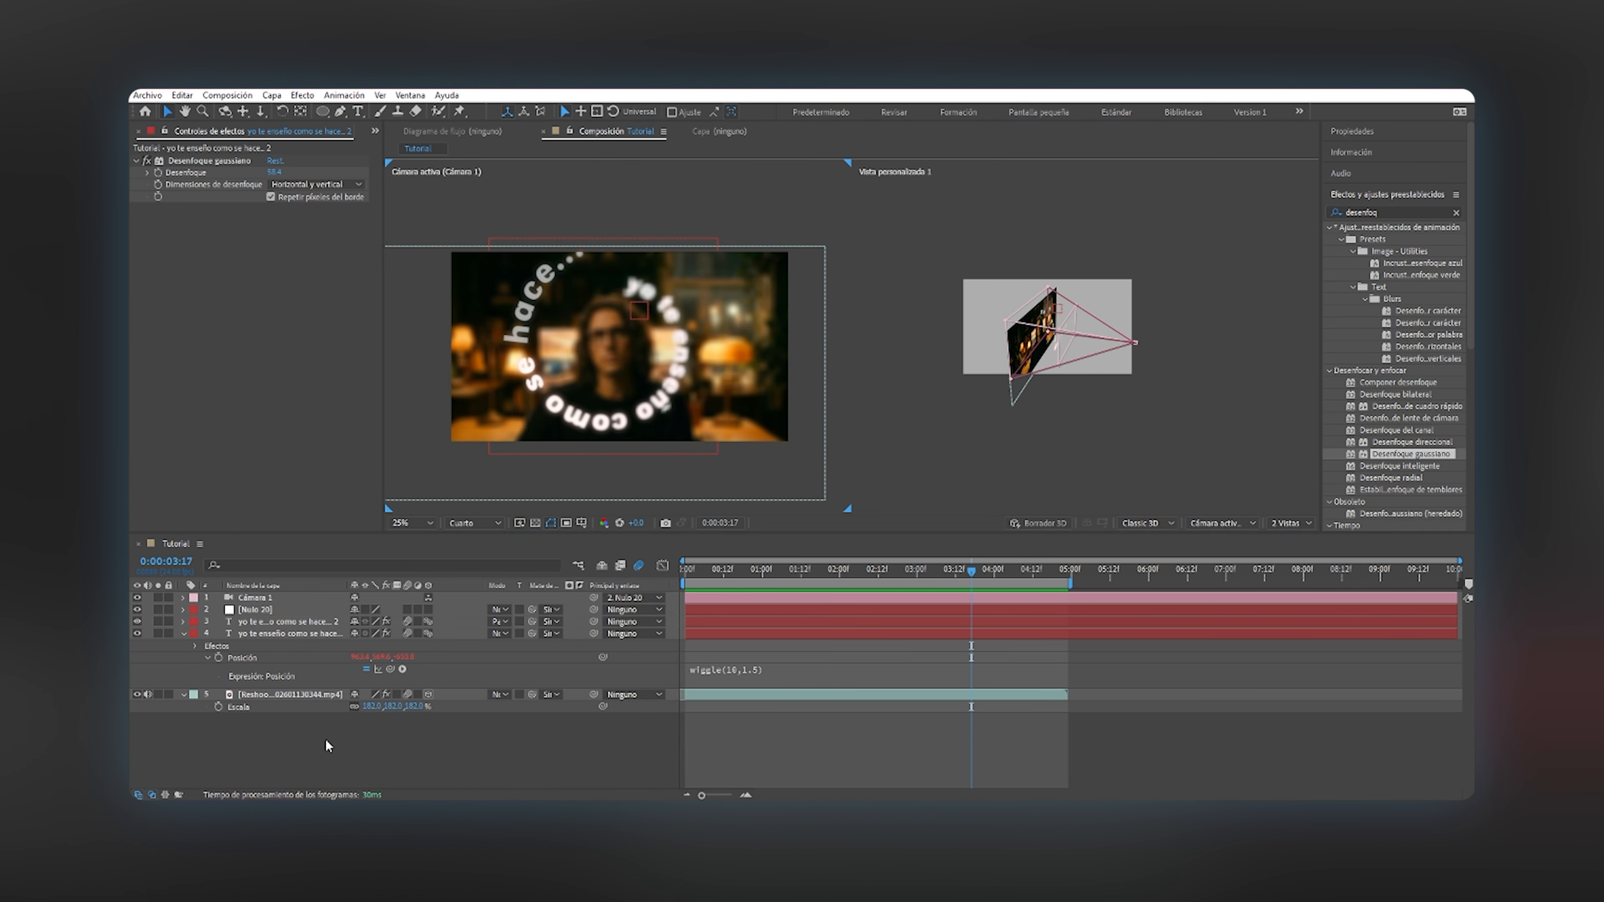
Create an adjustment layer and apply the Tiempo de posterización effect to it.
right_click(326, 739)
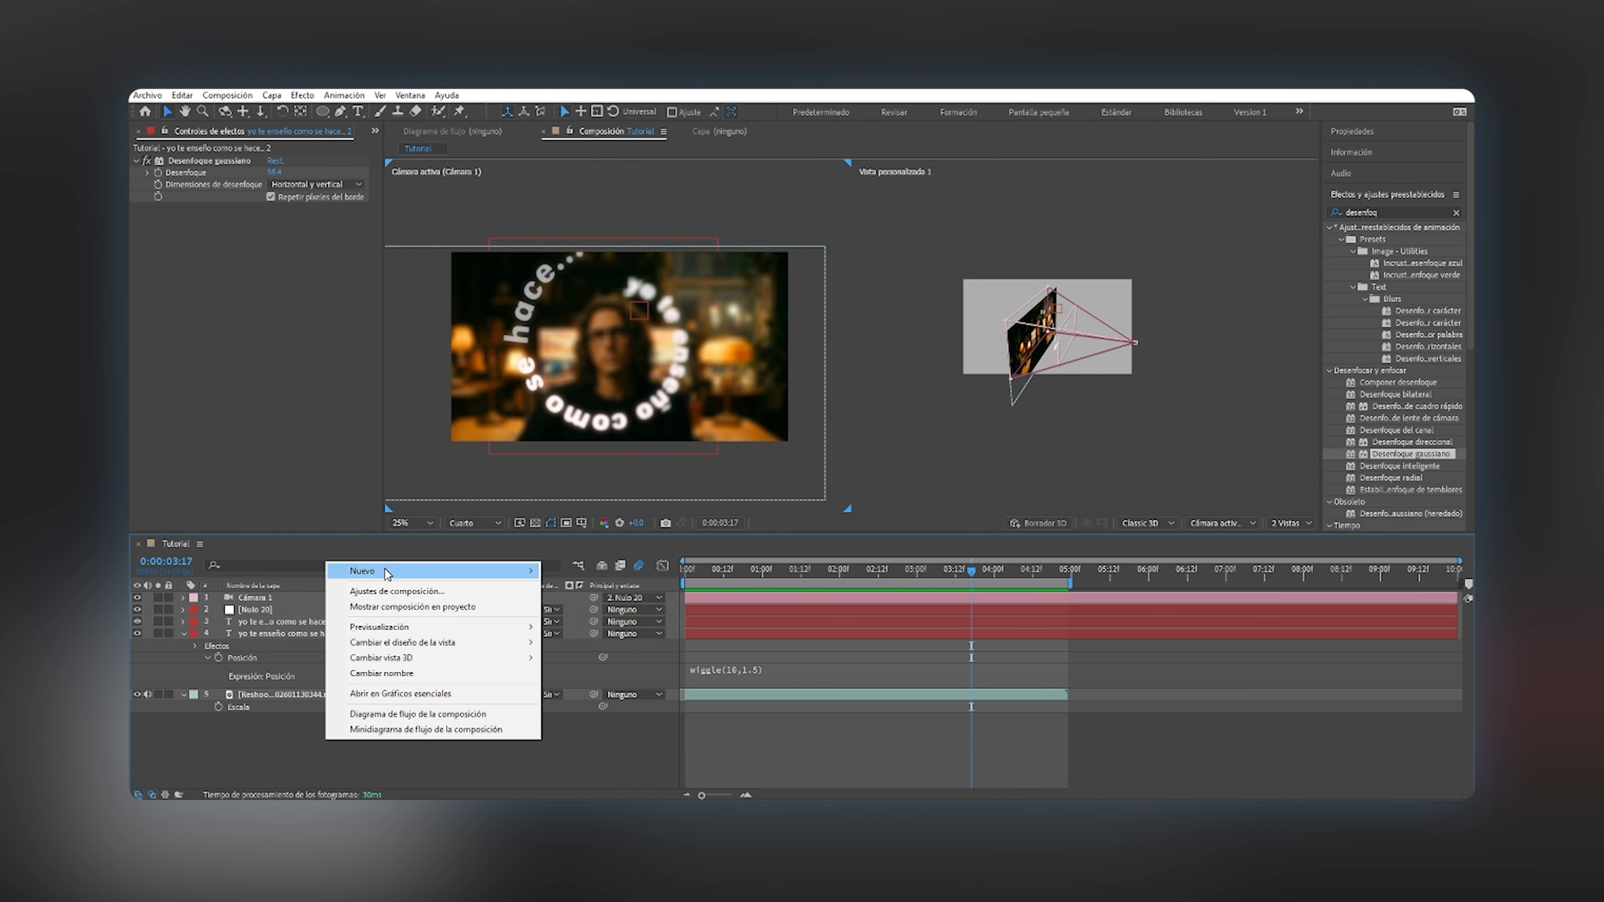
mouse_move(379, 571)
left_click(611, 681)
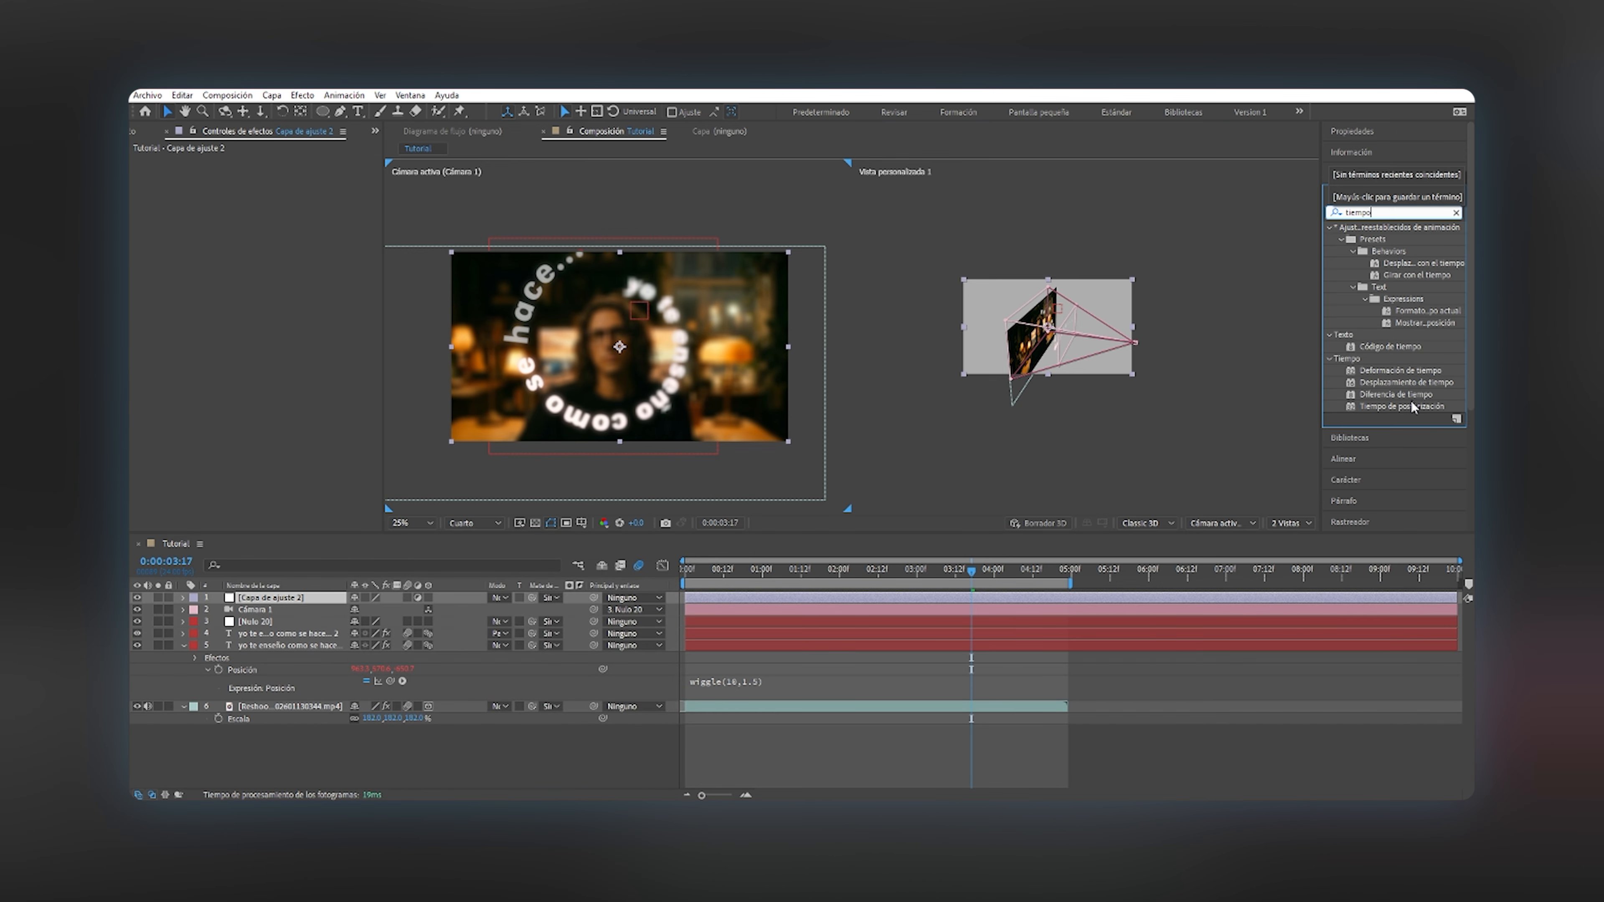
left_click_drag(1412, 407, 329, 606)
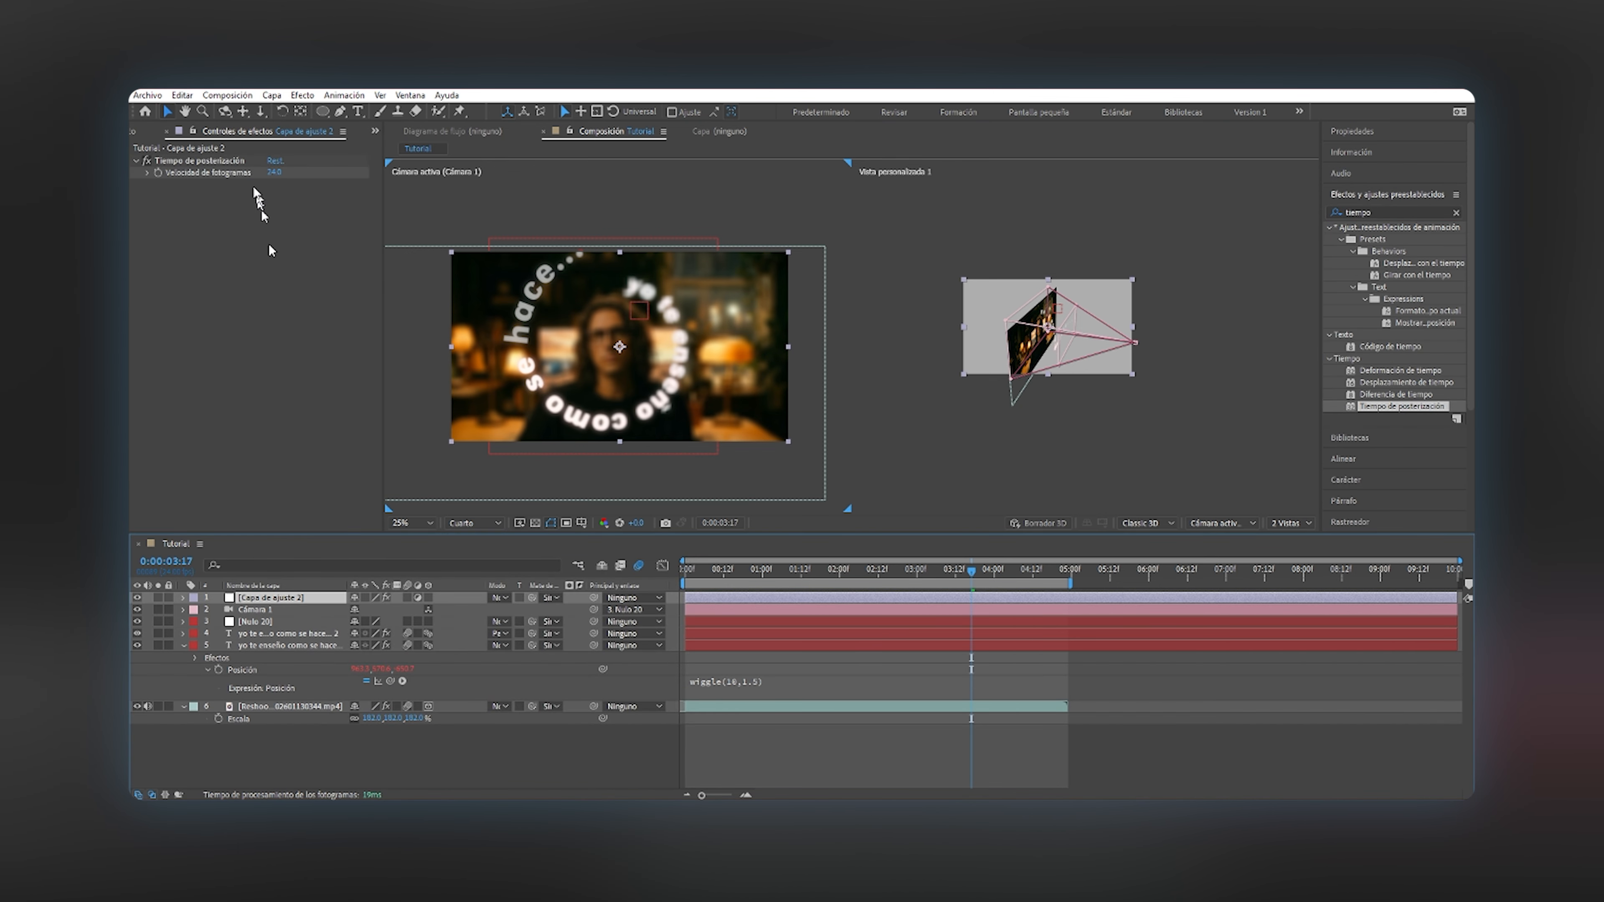
Set the Velocidad de fotogramas of Tiempo de posterización to 12 and preview the final animation.
left_click(276, 171)
type("12")
key("Return")
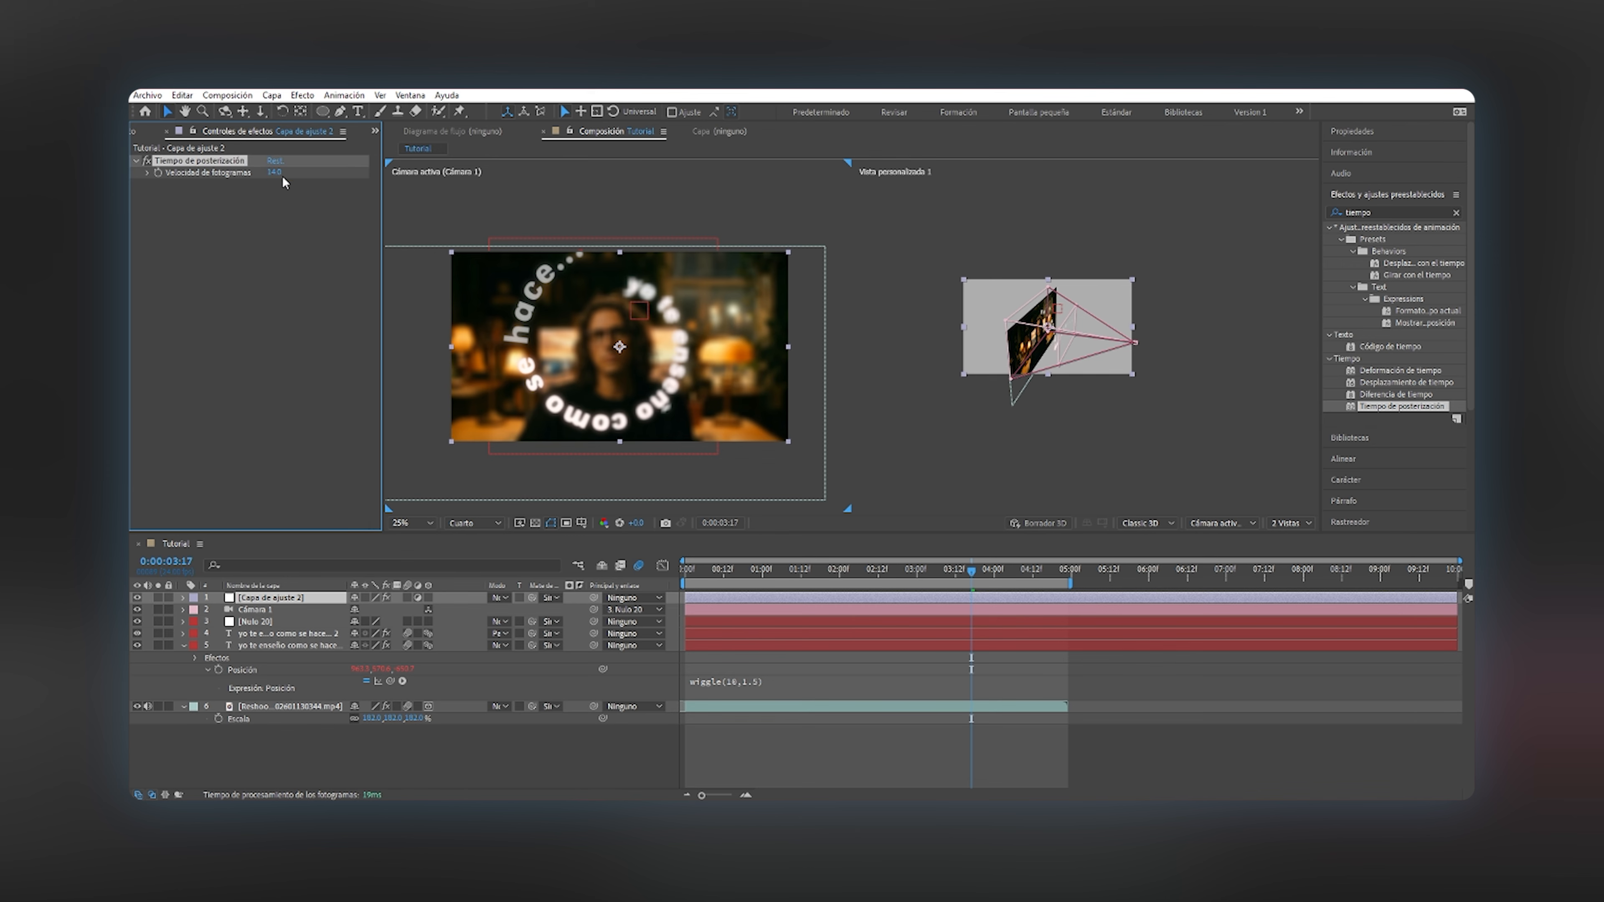
key("space")
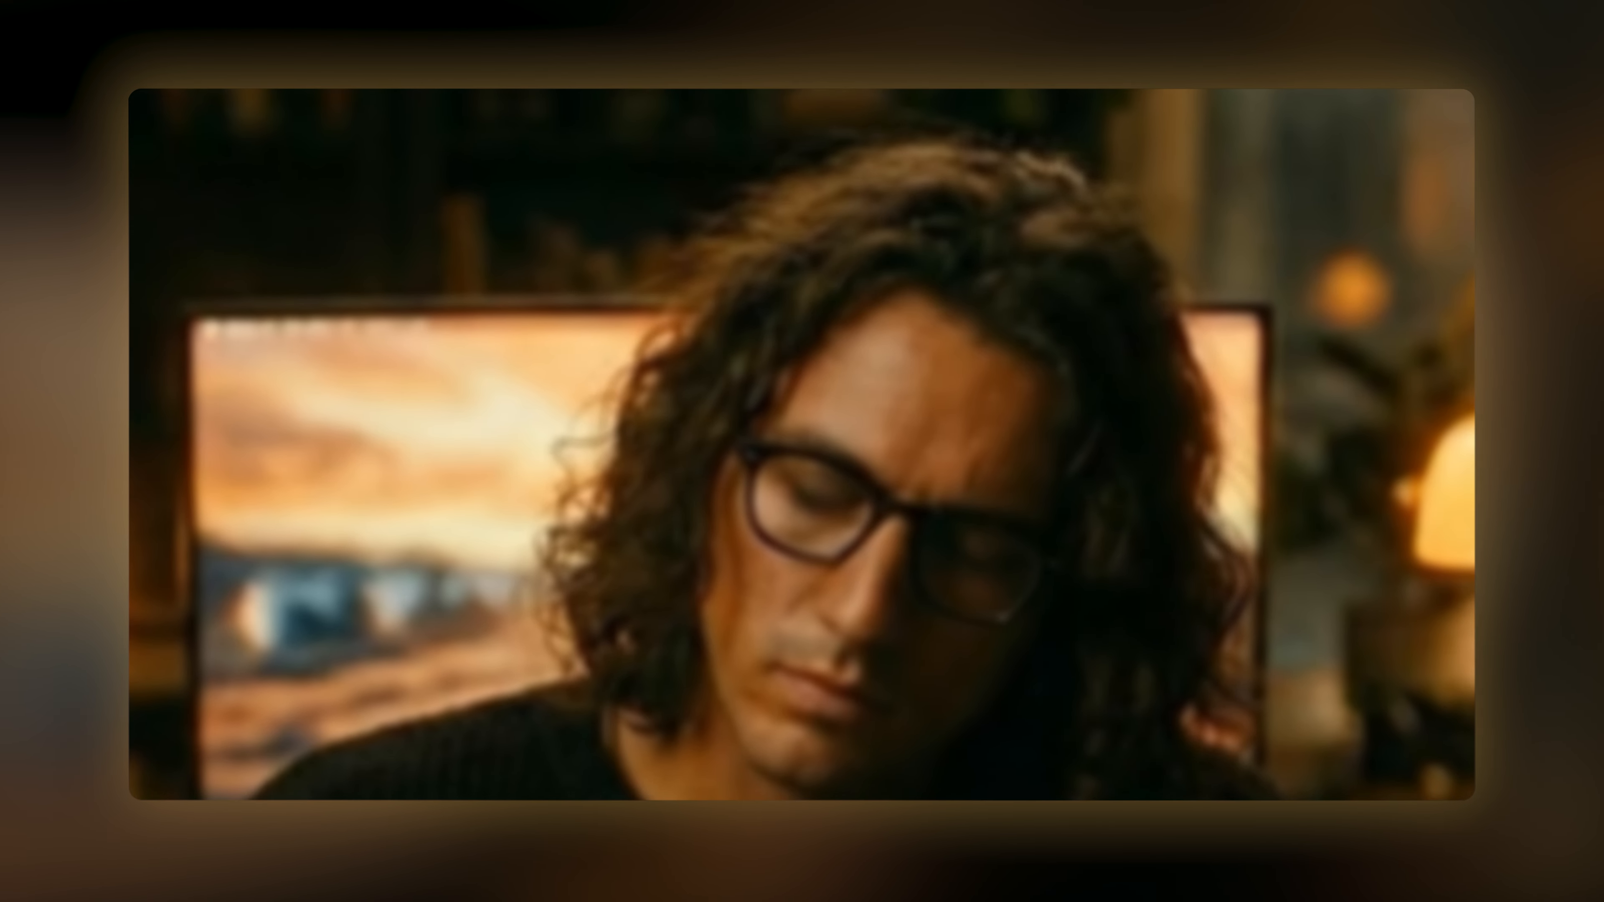